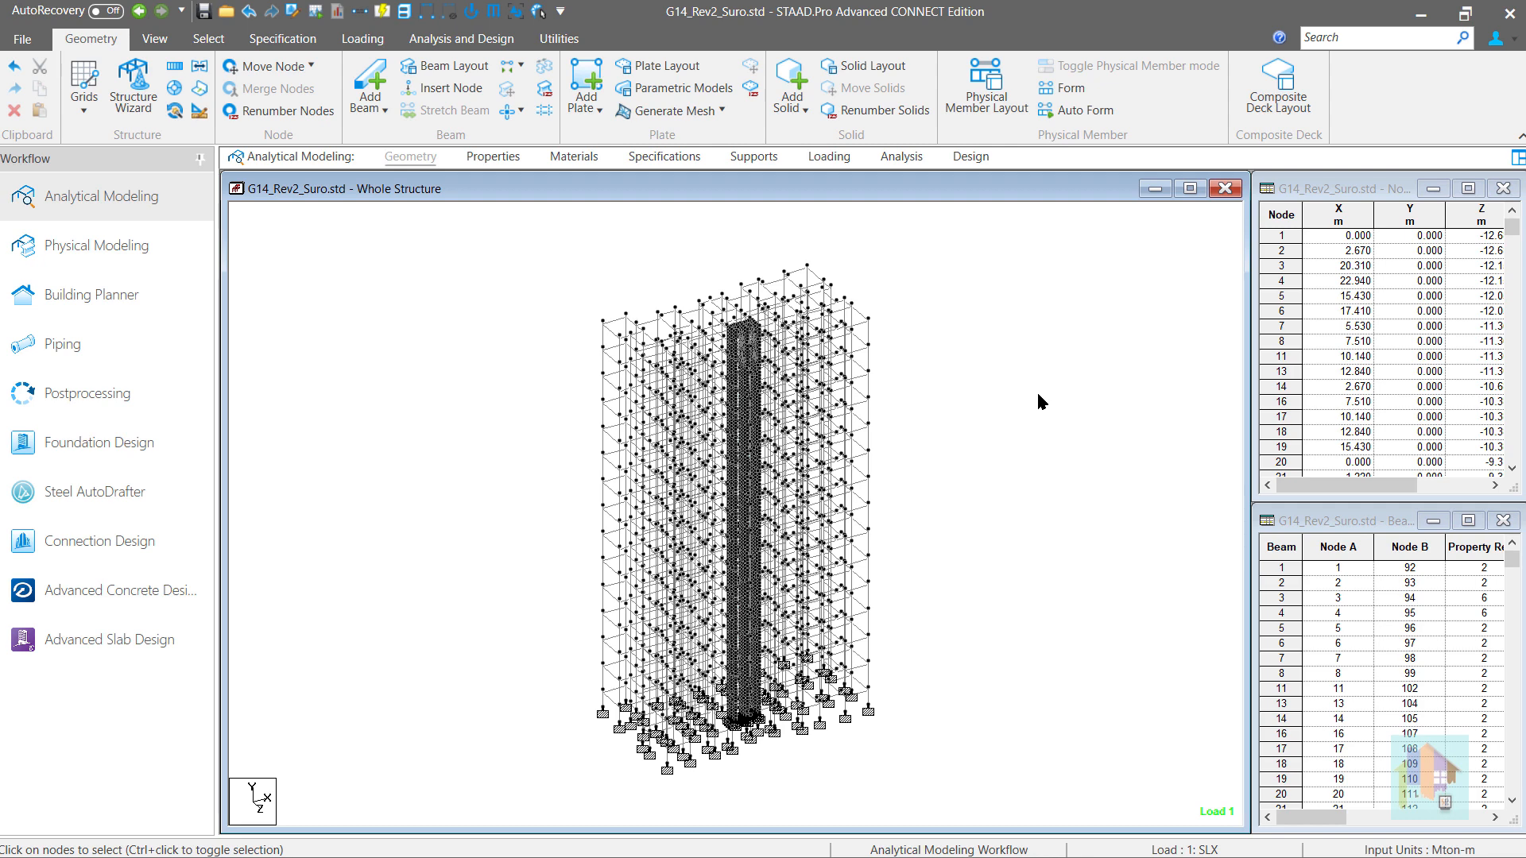
- Open the load definitions and go through the dead, live and roof live load cases
left_click(829, 157)
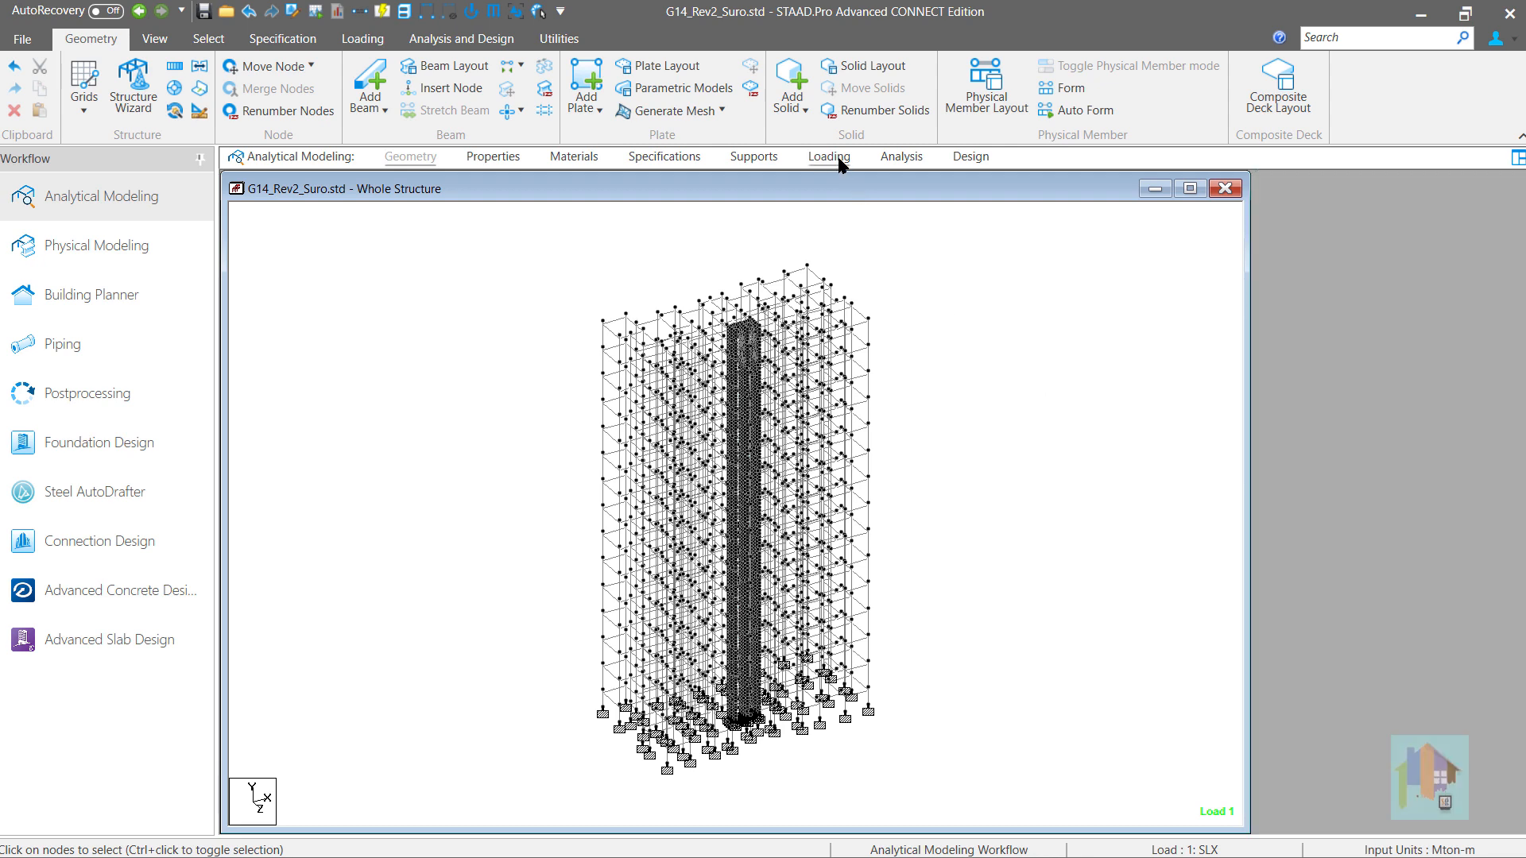
left_click(983, 415)
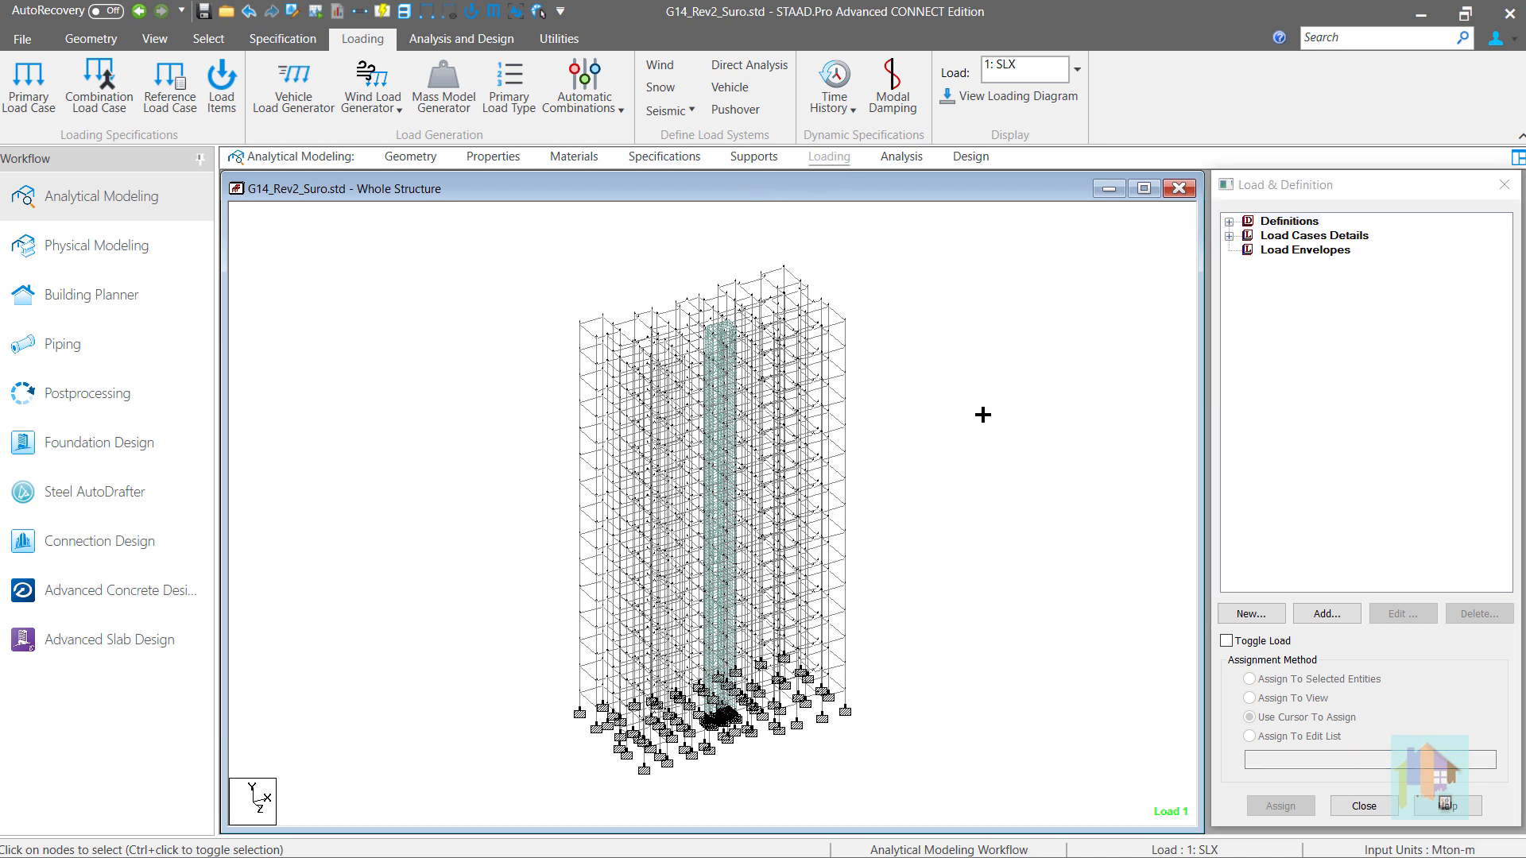
right_click(982, 416)
left_click(1229, 236)
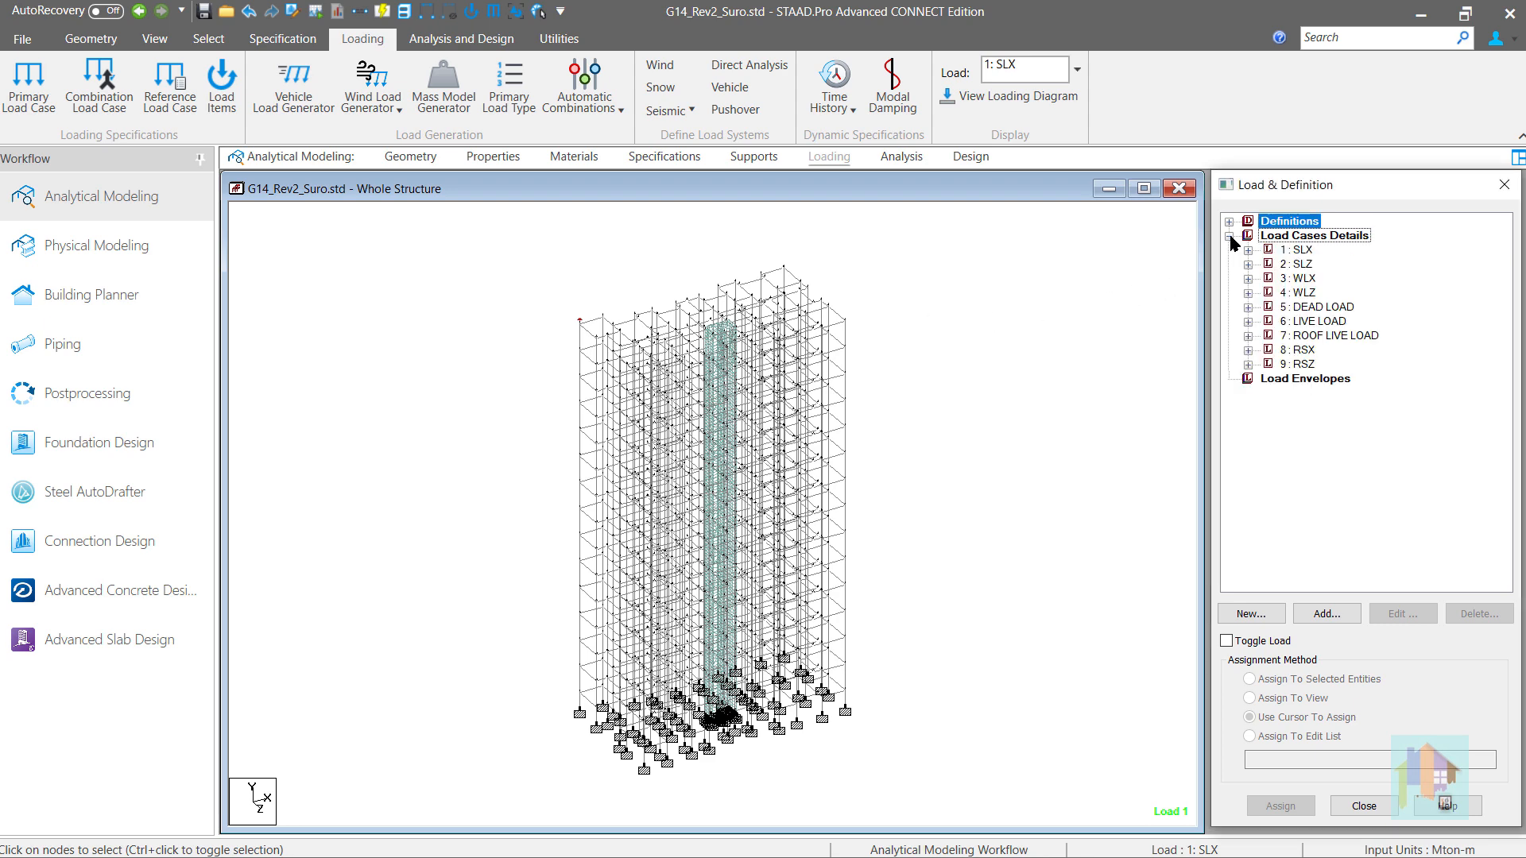
left_click(1288, 310)
left_click(1299, 323)
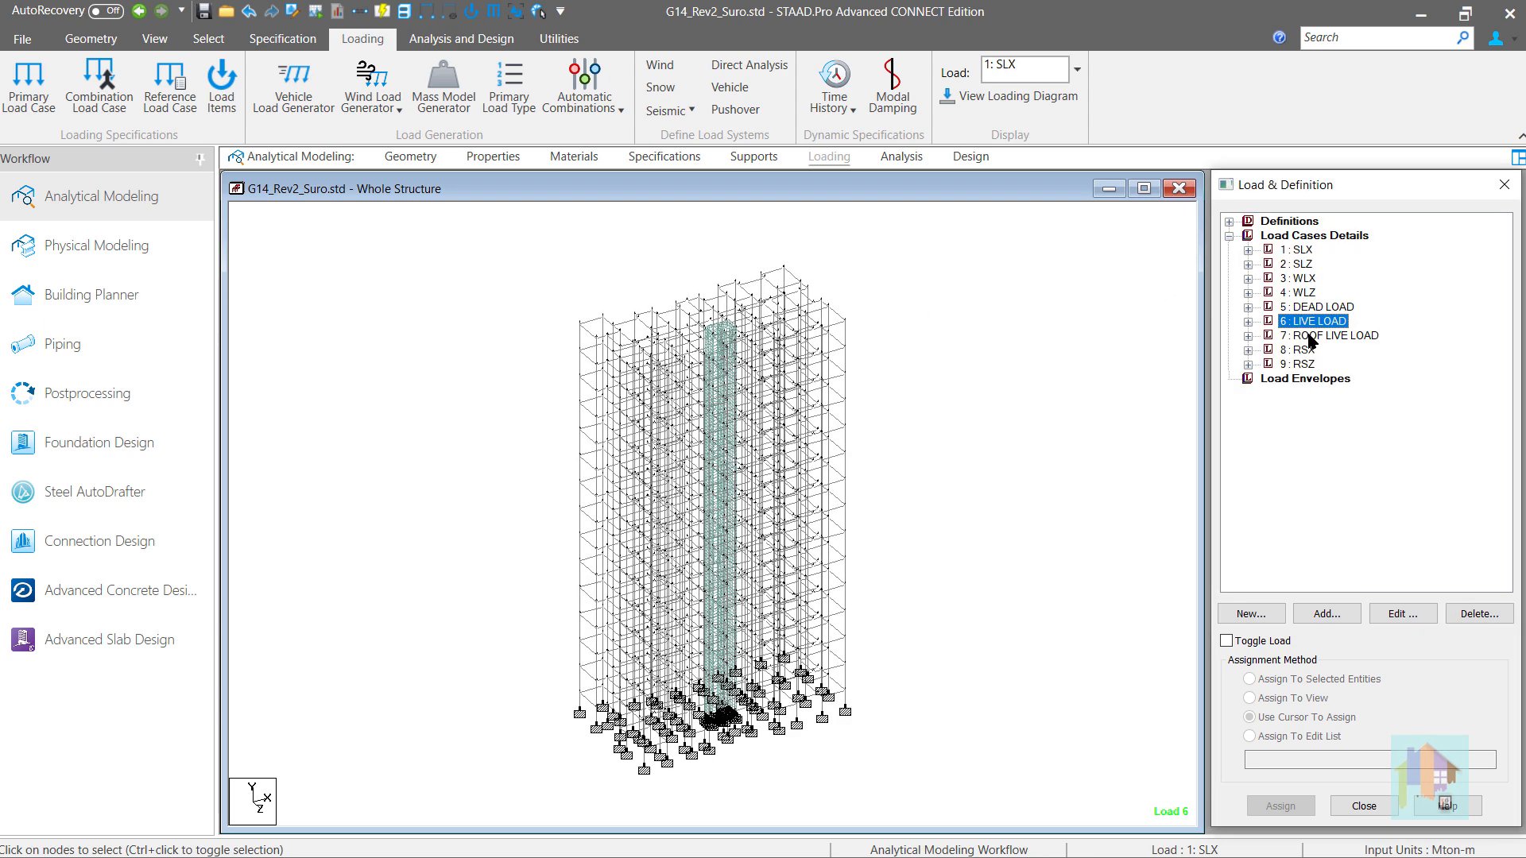
left_click(1310, 337)
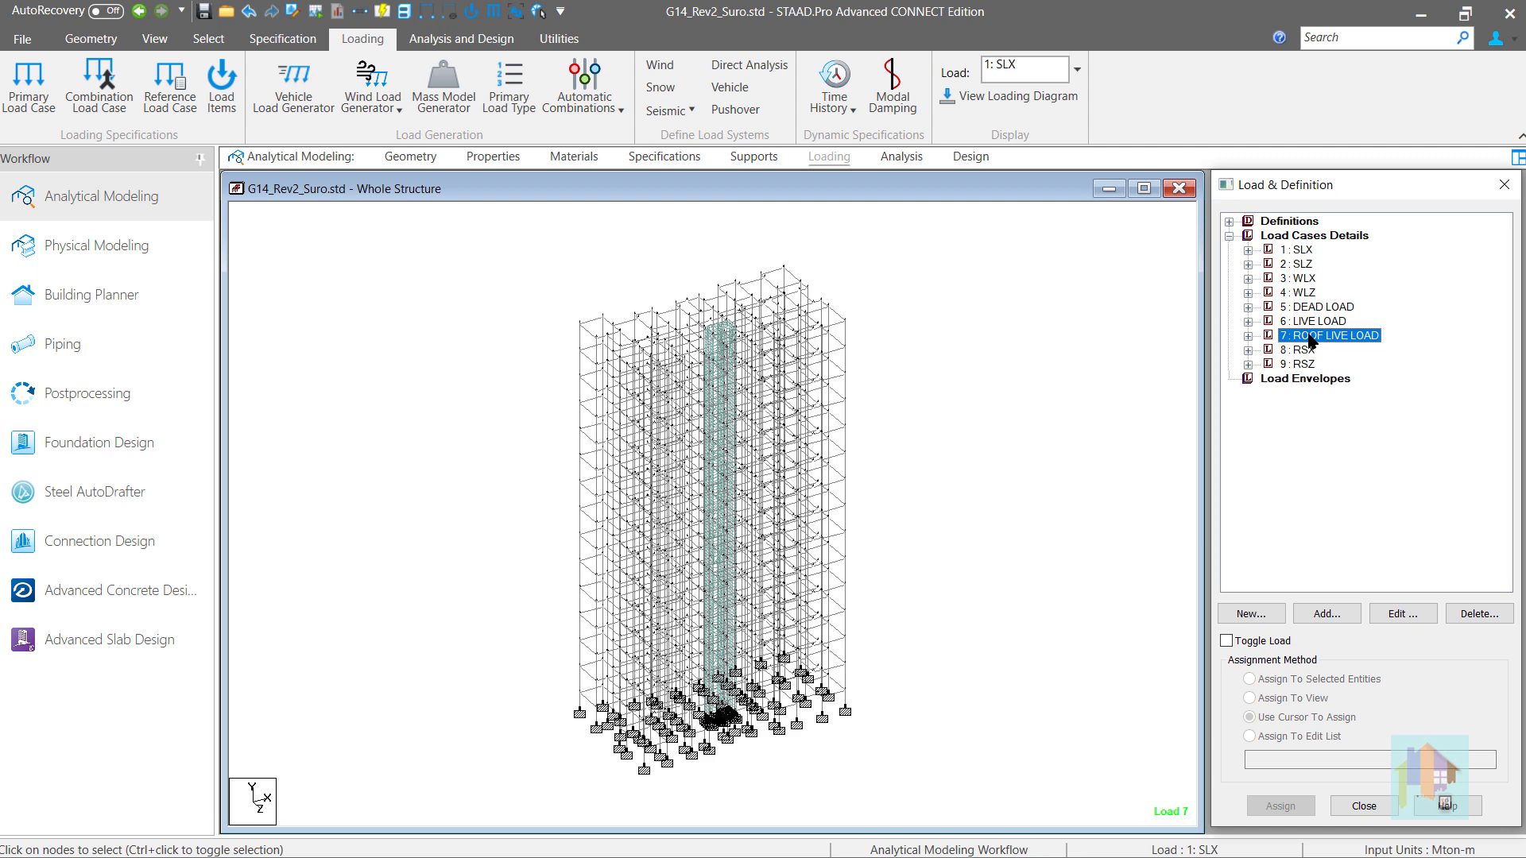
- Inspect the seismic load items under the SLX and SLZ load cases and the model's analysis command sequence
left_click(1248, 250)
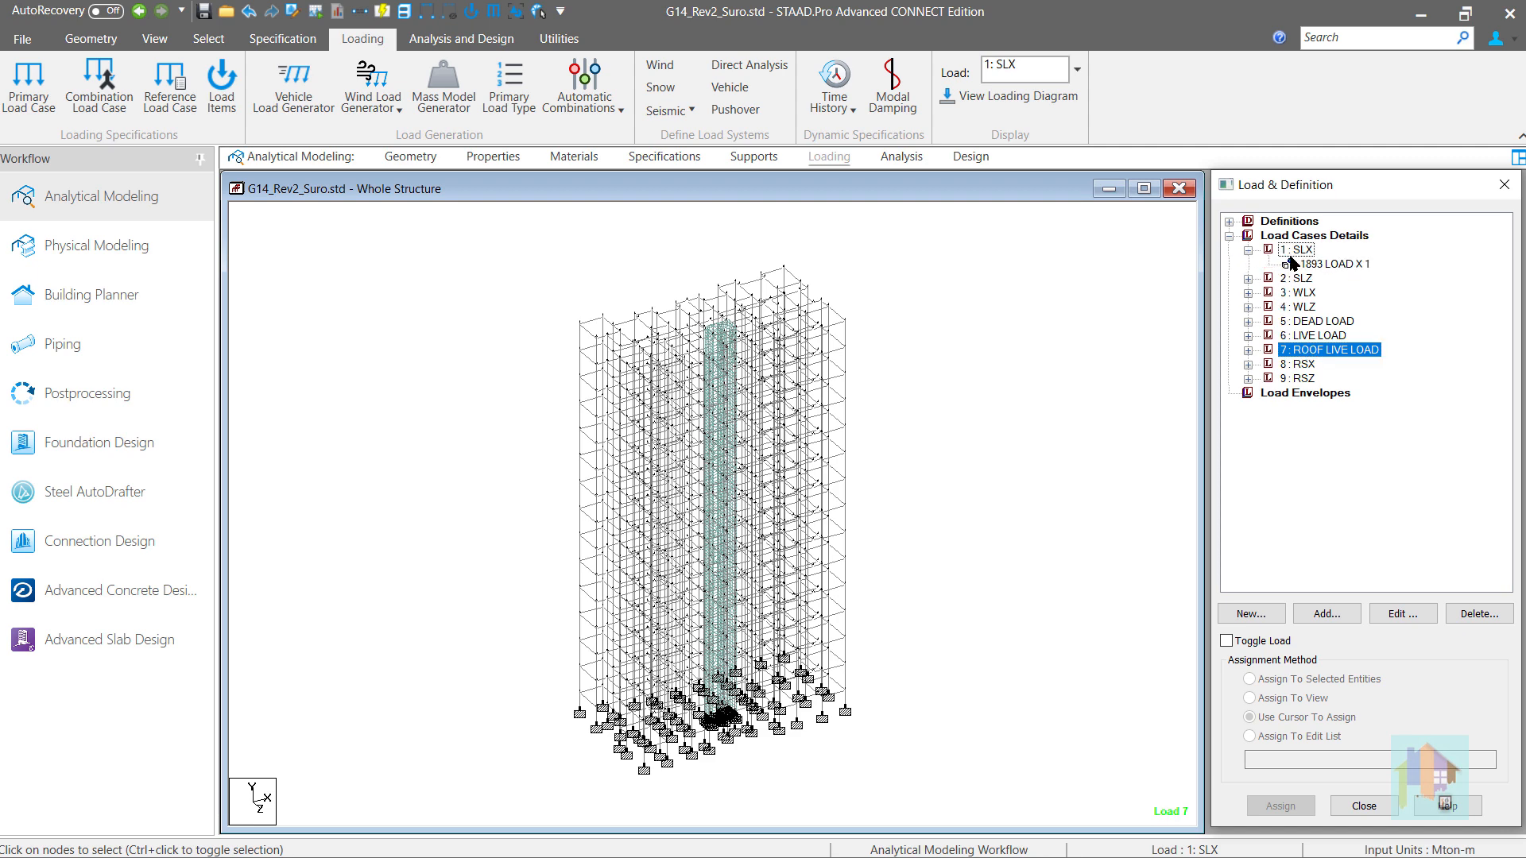
left_click(1326, 264)
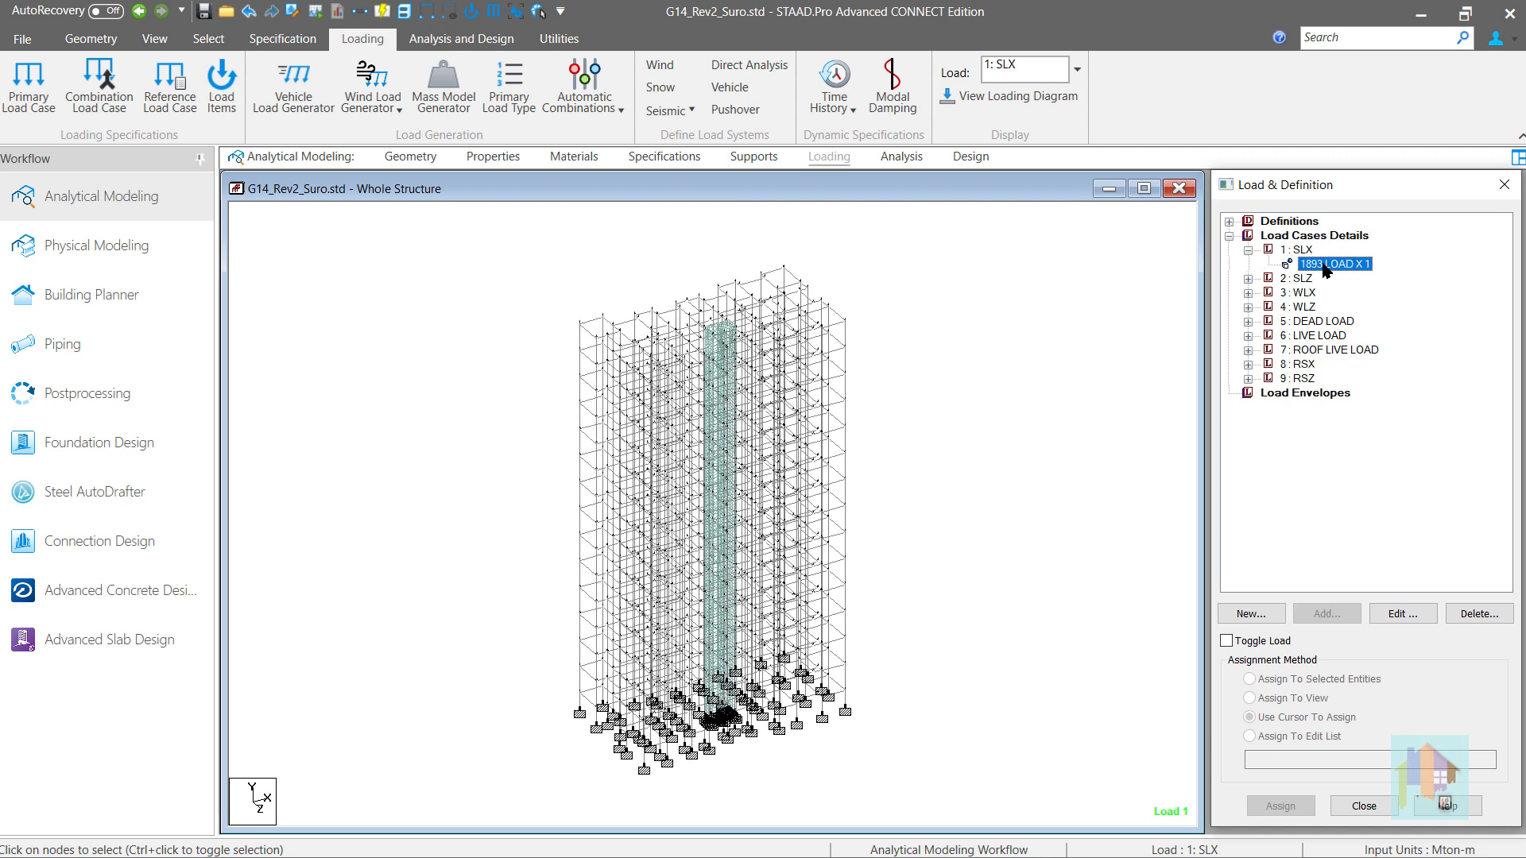
left_click(1248, 279)
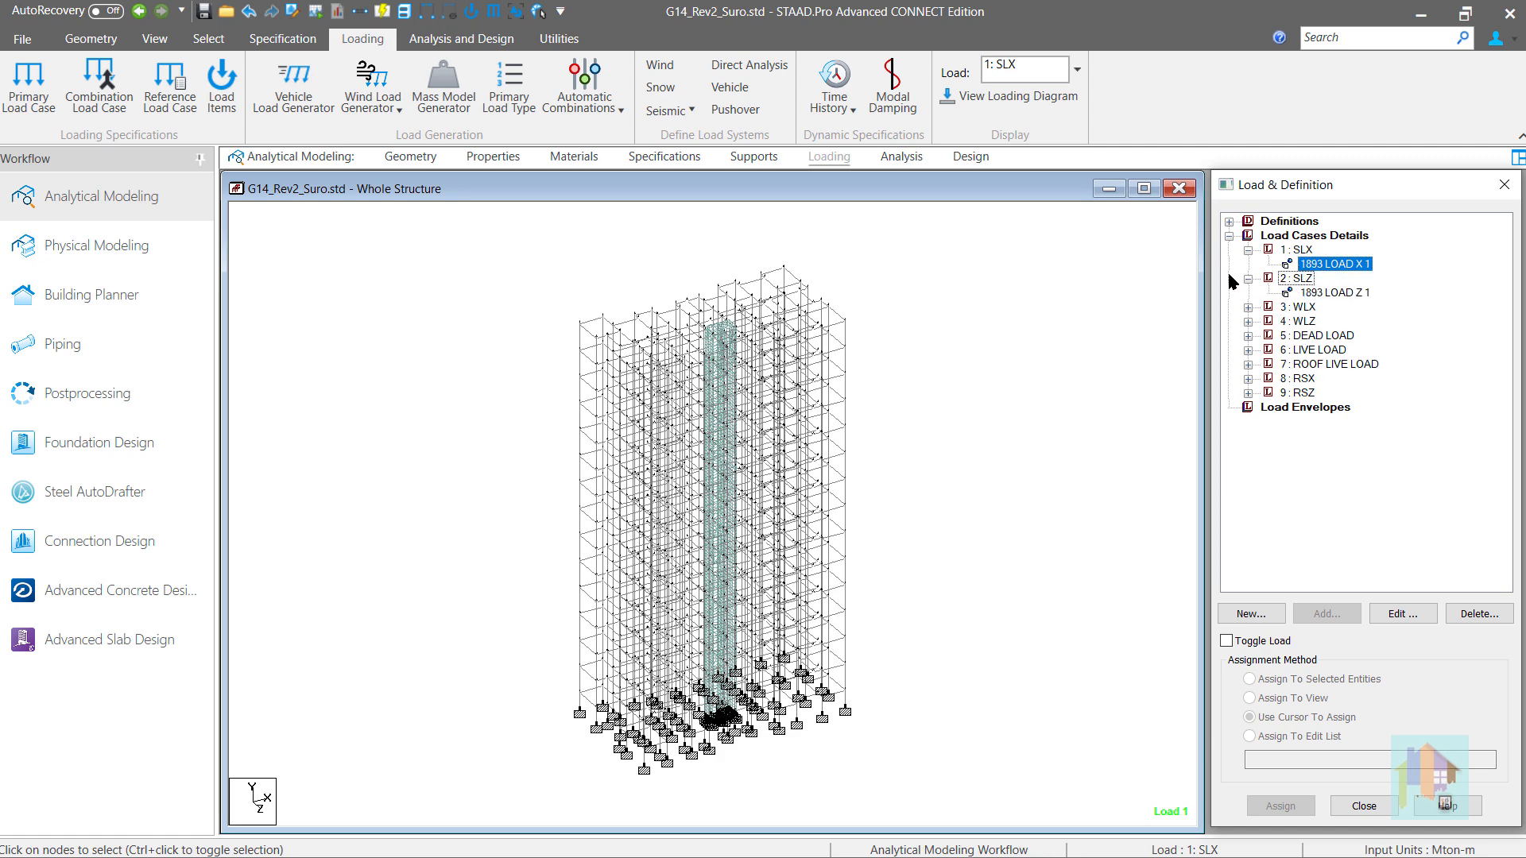
left_click(902, 156)
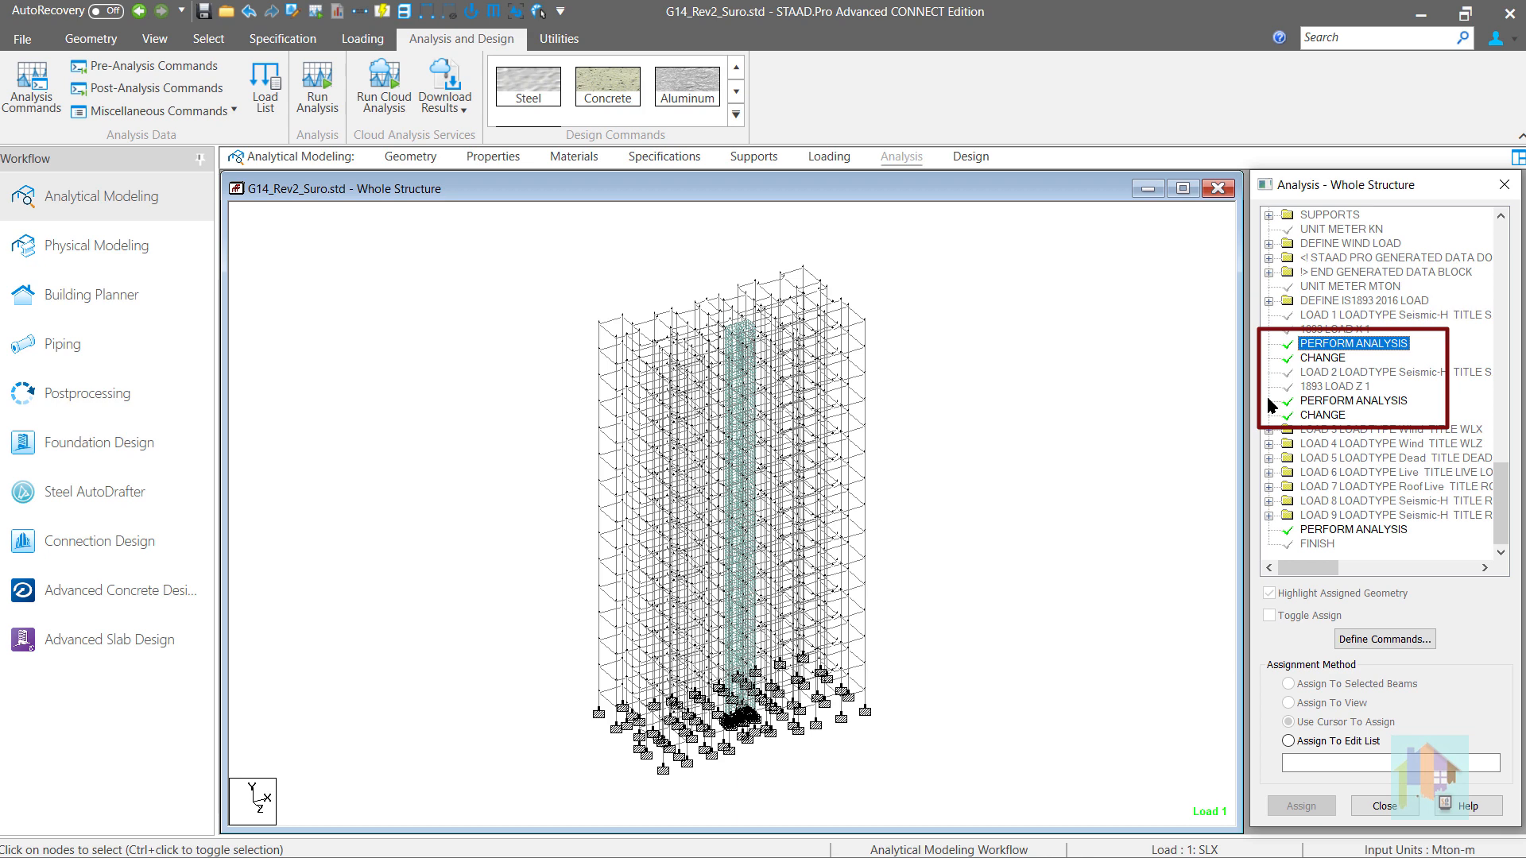
- Return to the load definitions and examine the seismic parameters of the IS 1893 - 2016 definition without changing them
left_click(828, 157)
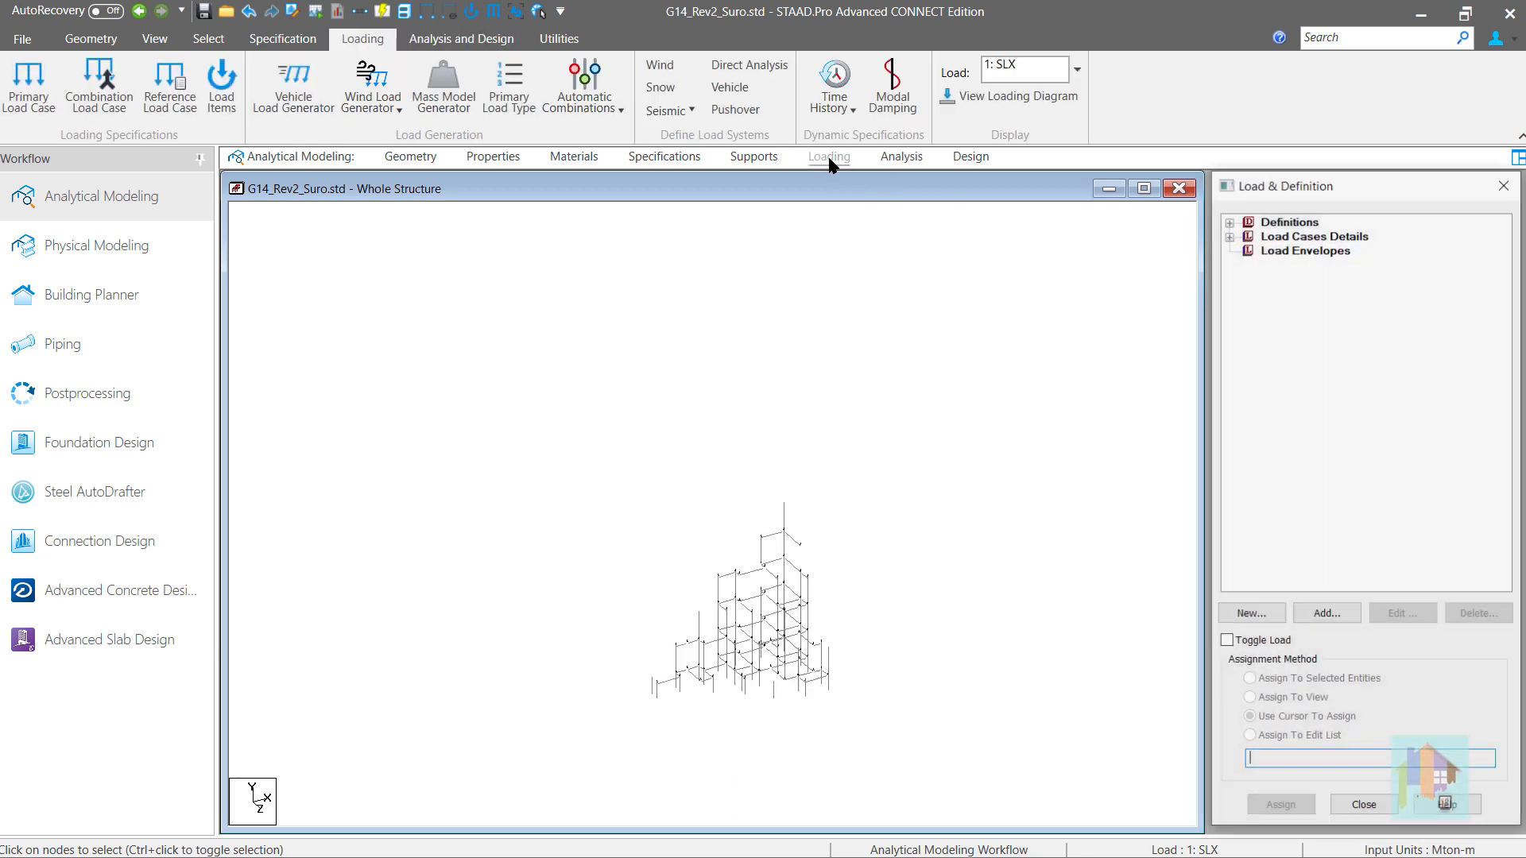
left_click(1229, 235)
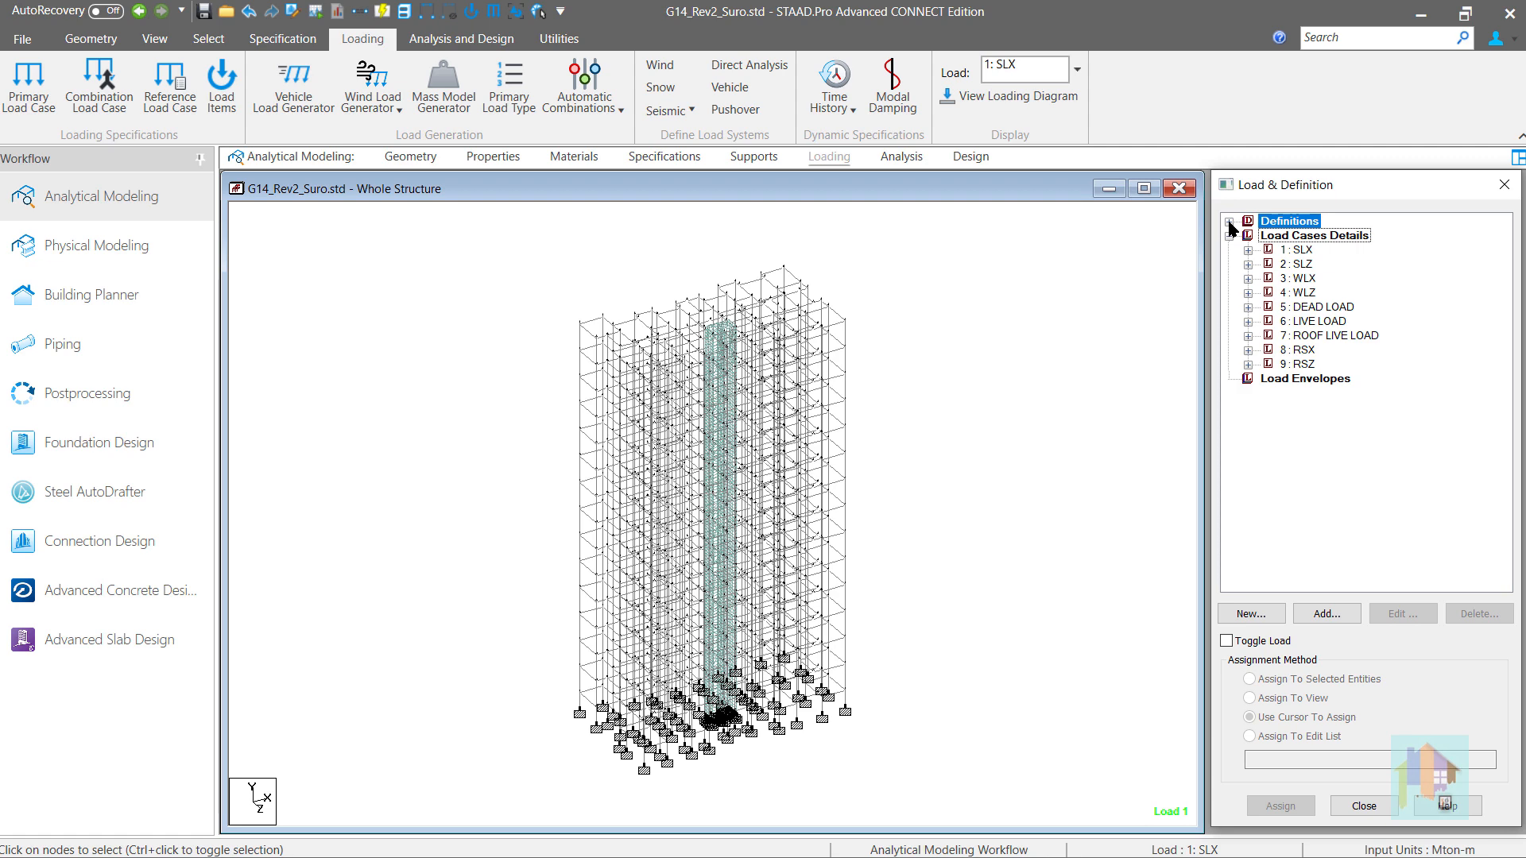
left_click(1228, 221)
left_click(1248, 307)
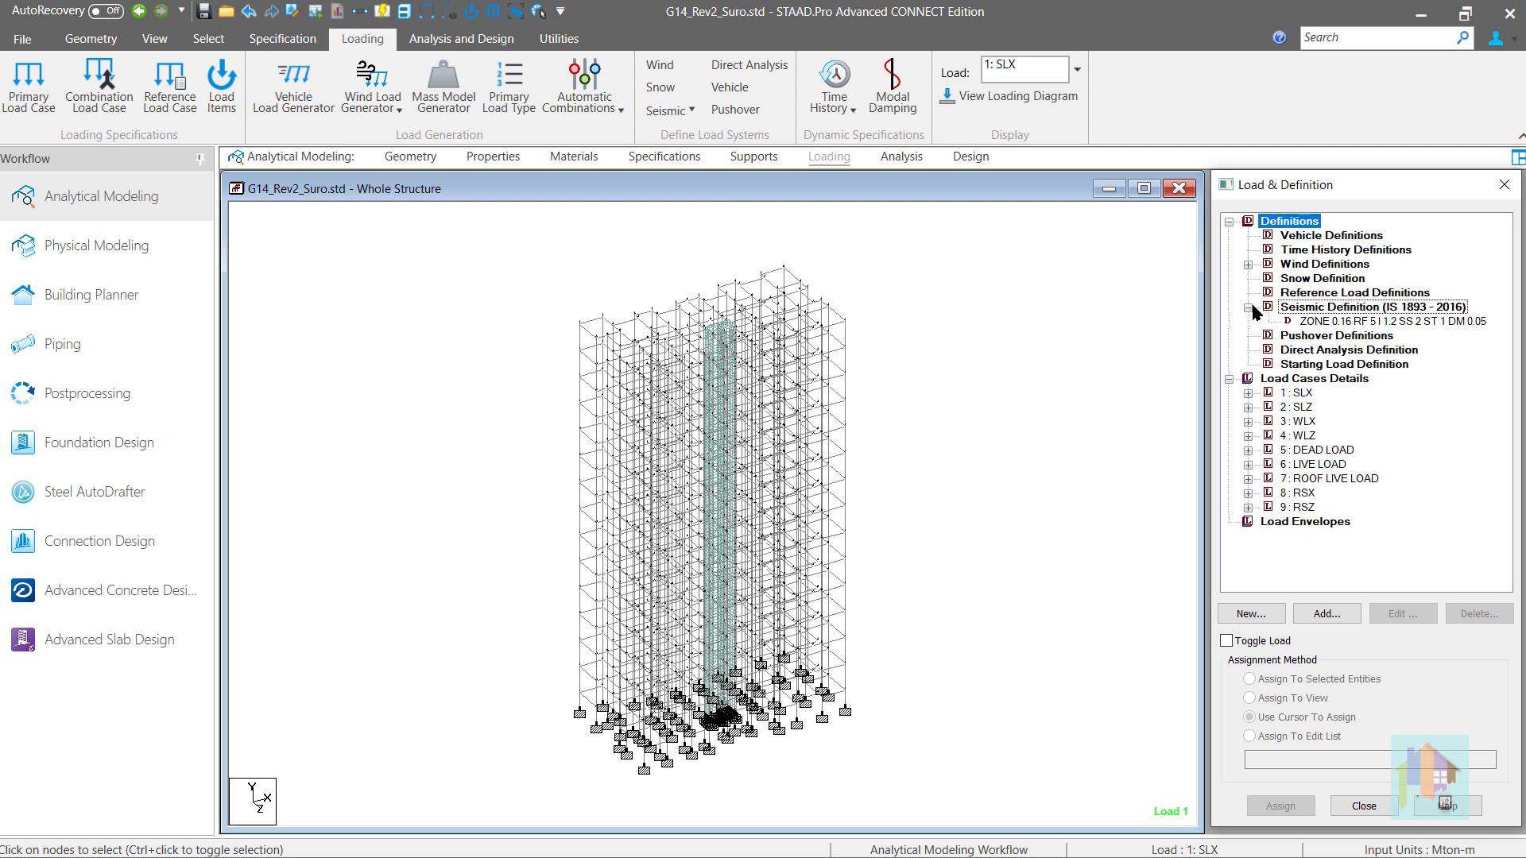
left_click(1312, 322)
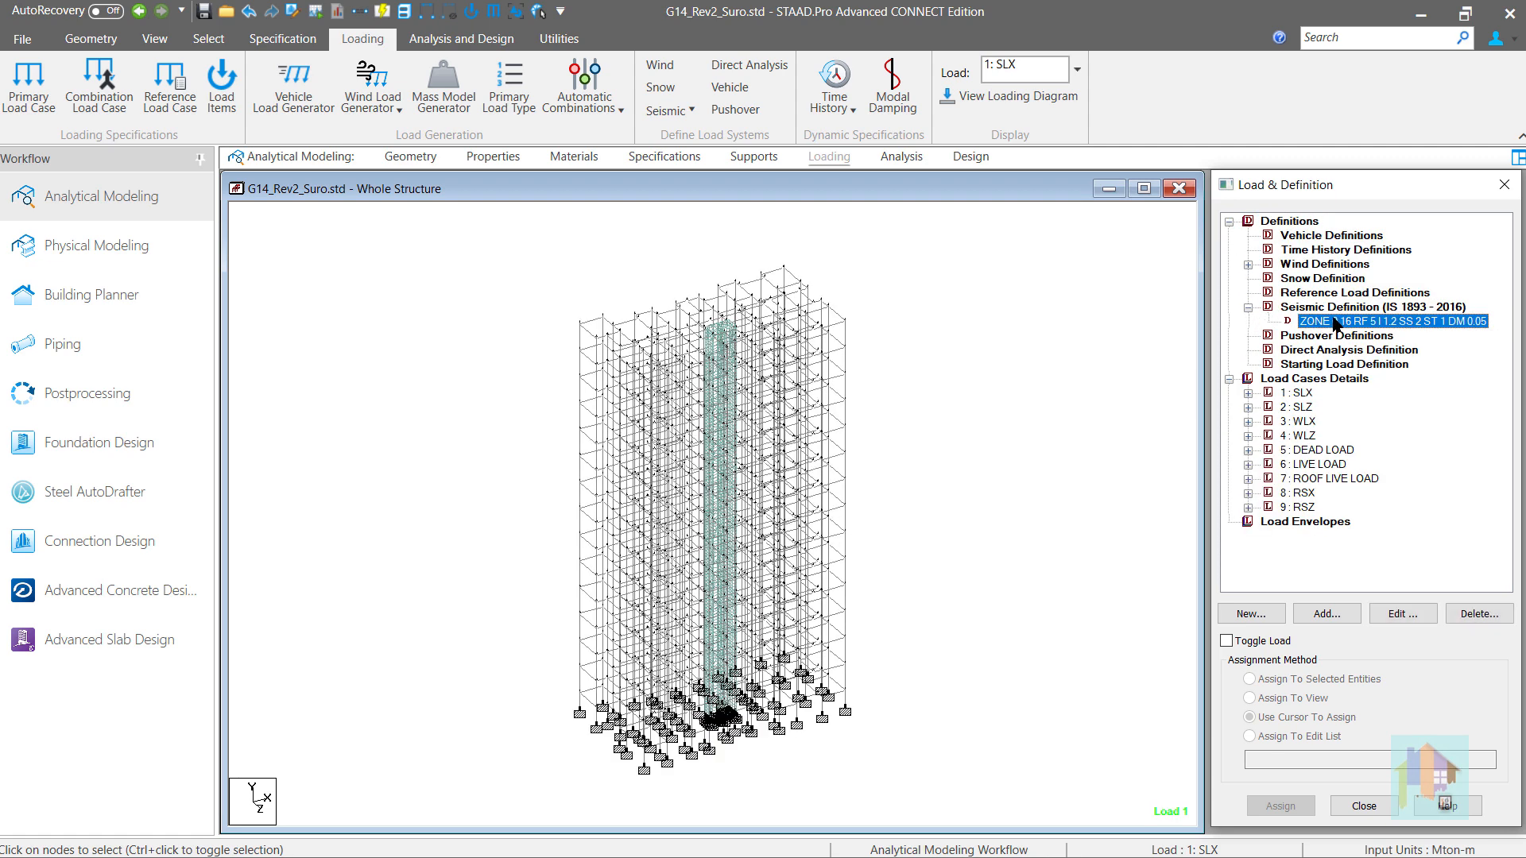
double_click(1335, 323)
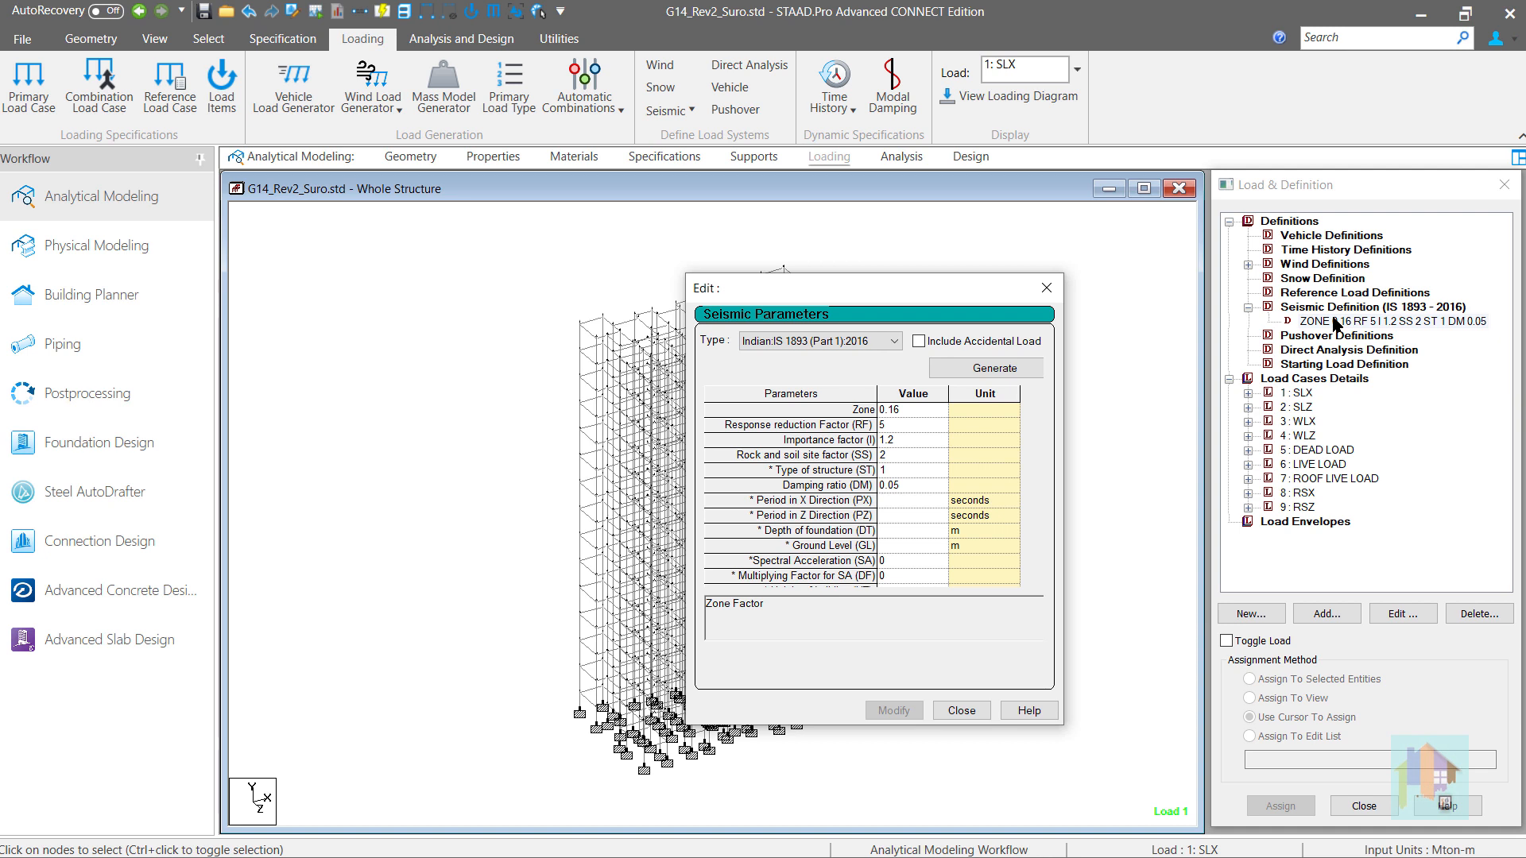
left_click(1047, 288)
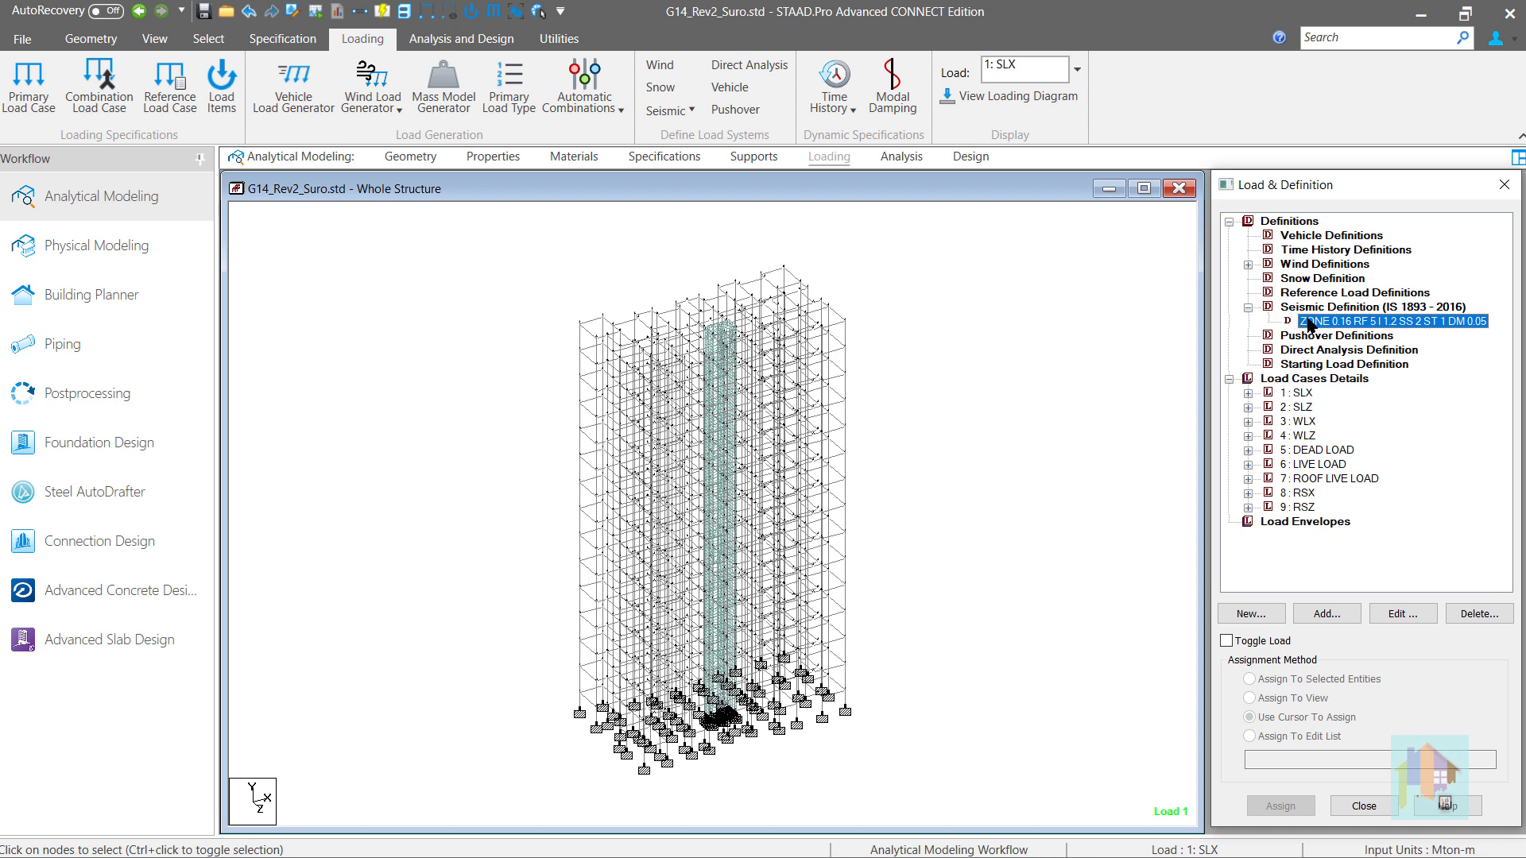
- Examine the uniform member loads in the DEAD LOAD case to find the wall weights needed for the seismic definition
left_click(1340, 616)
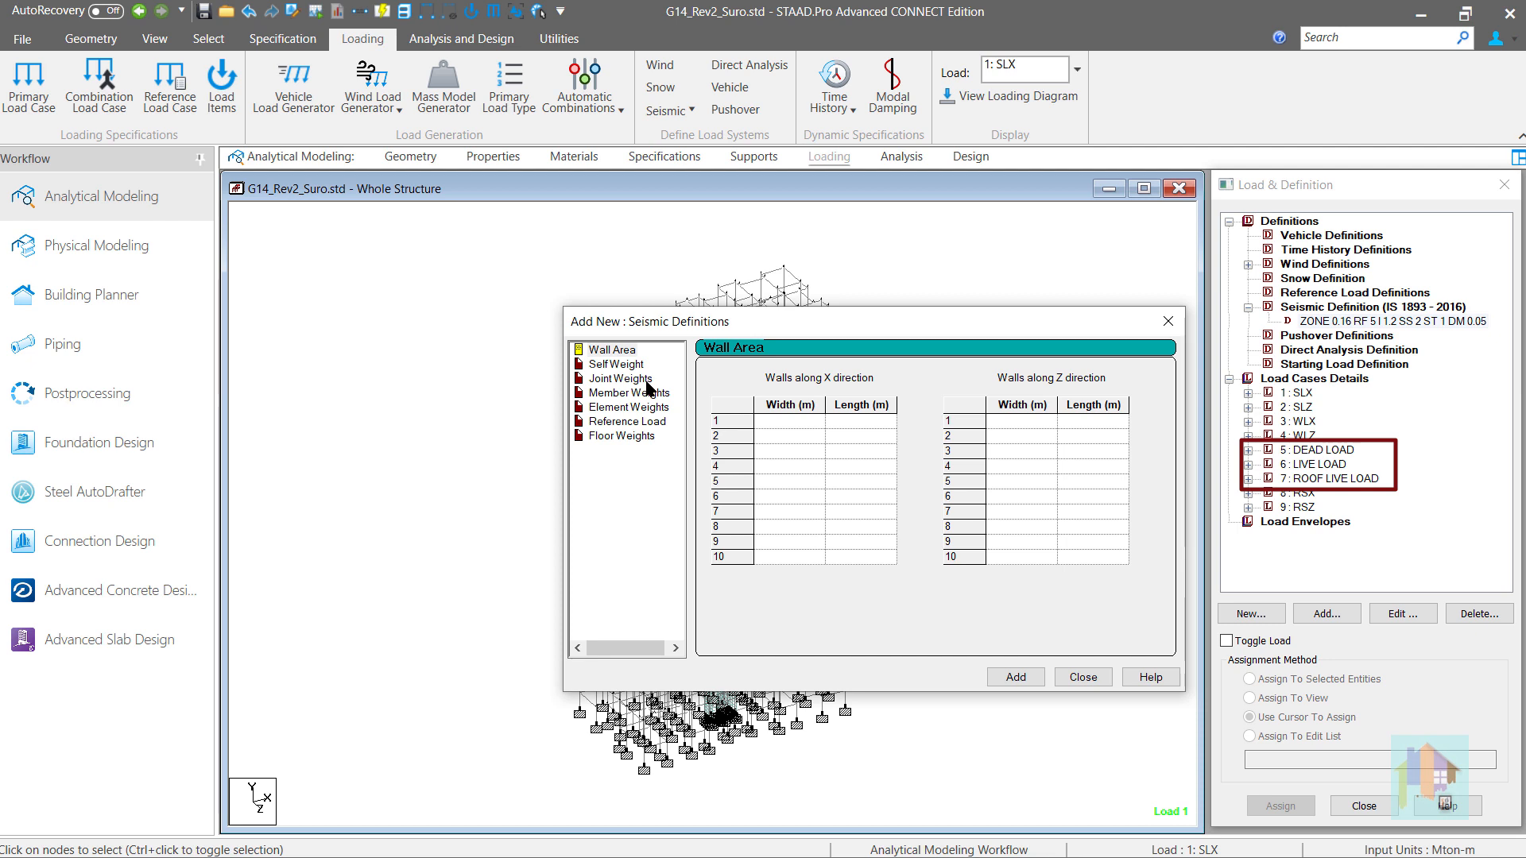
left_click(1247, 450)
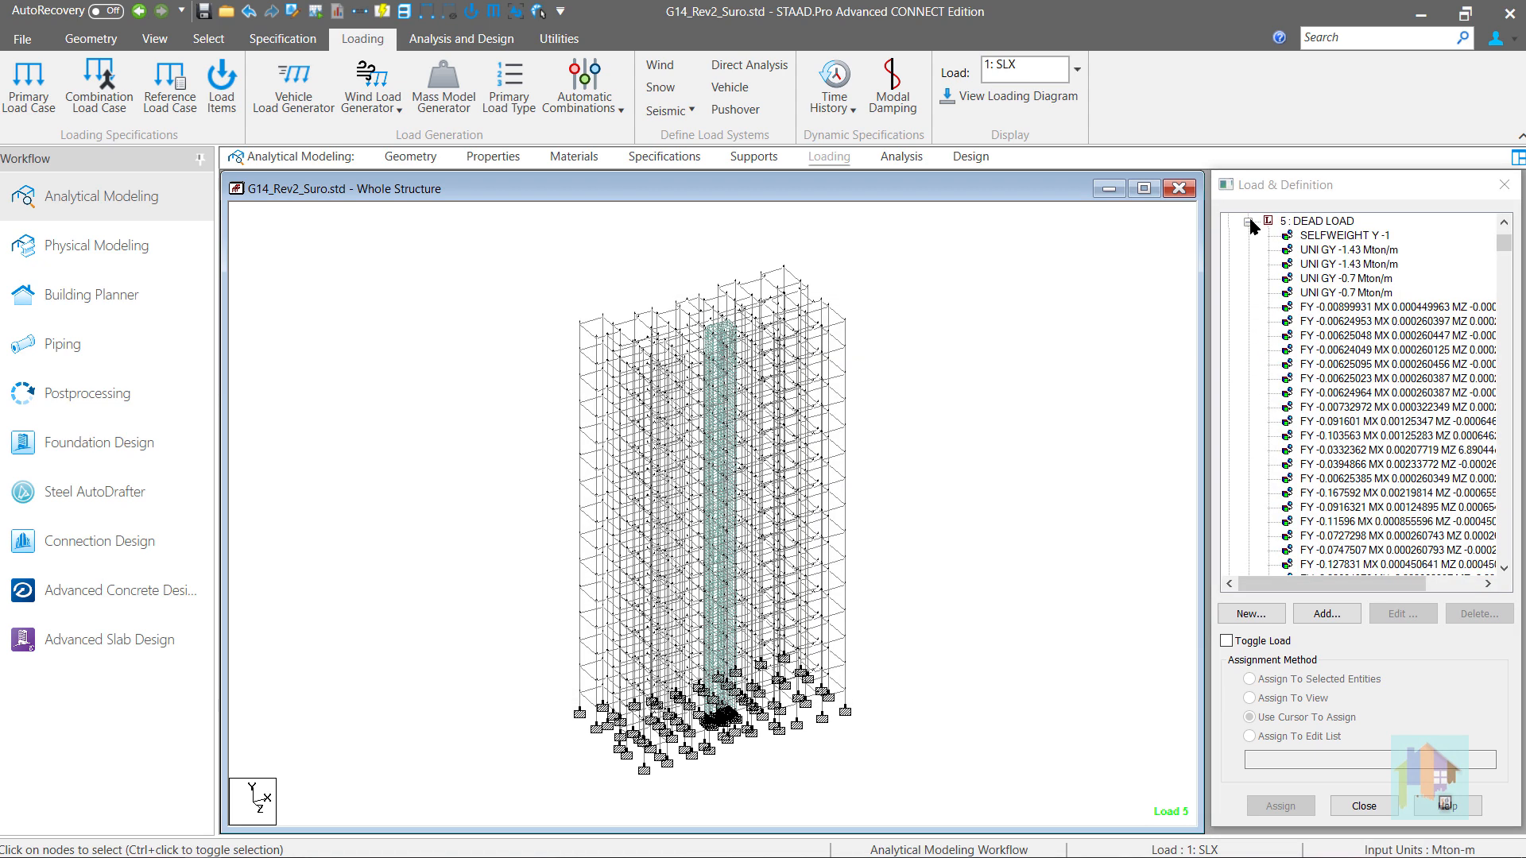
left_click(1343, 251)
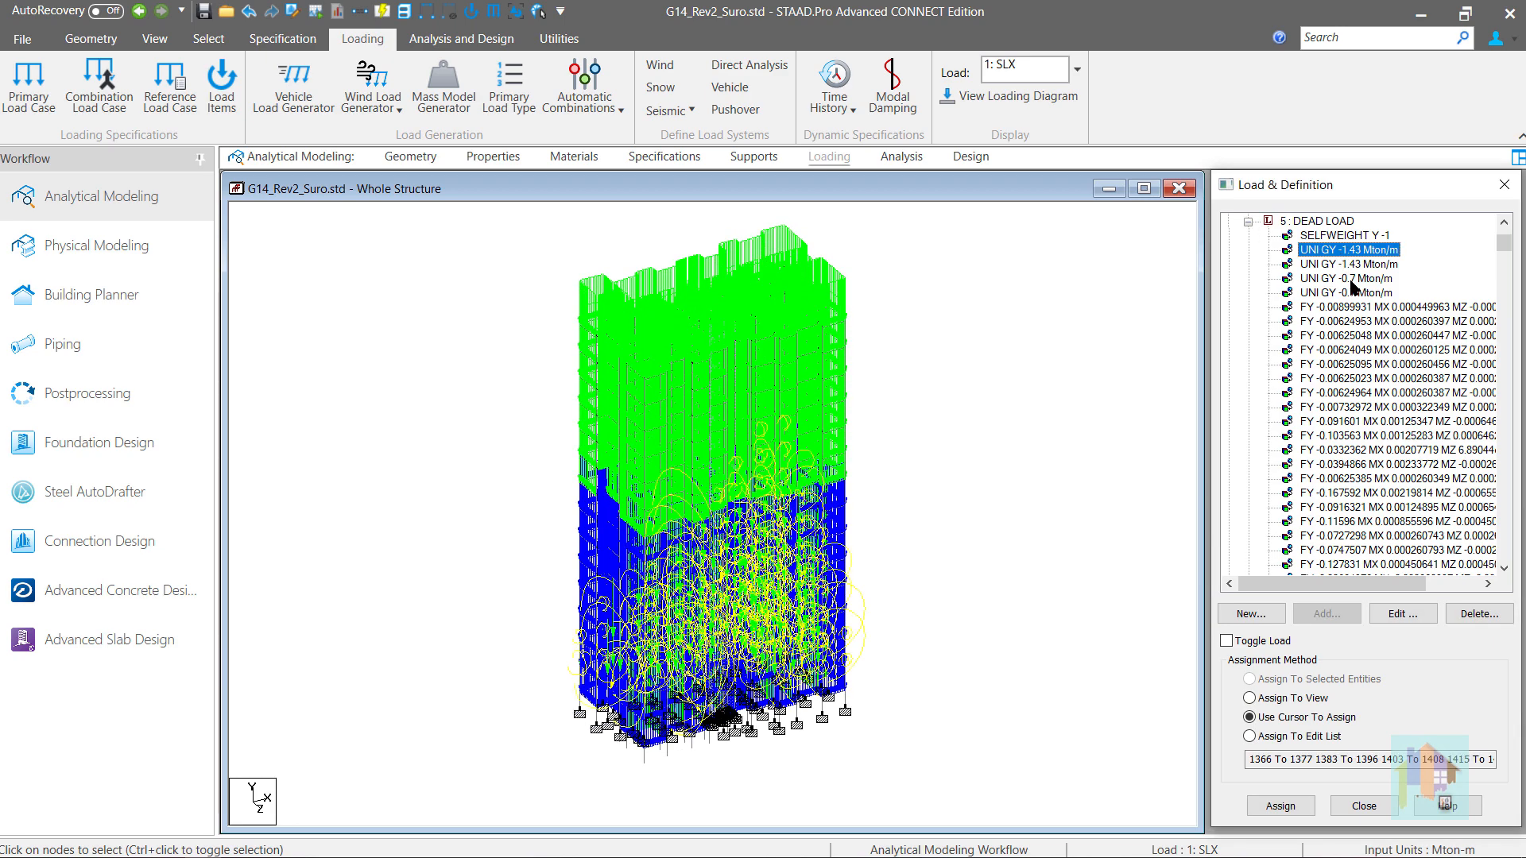
left_click(1351, 279)
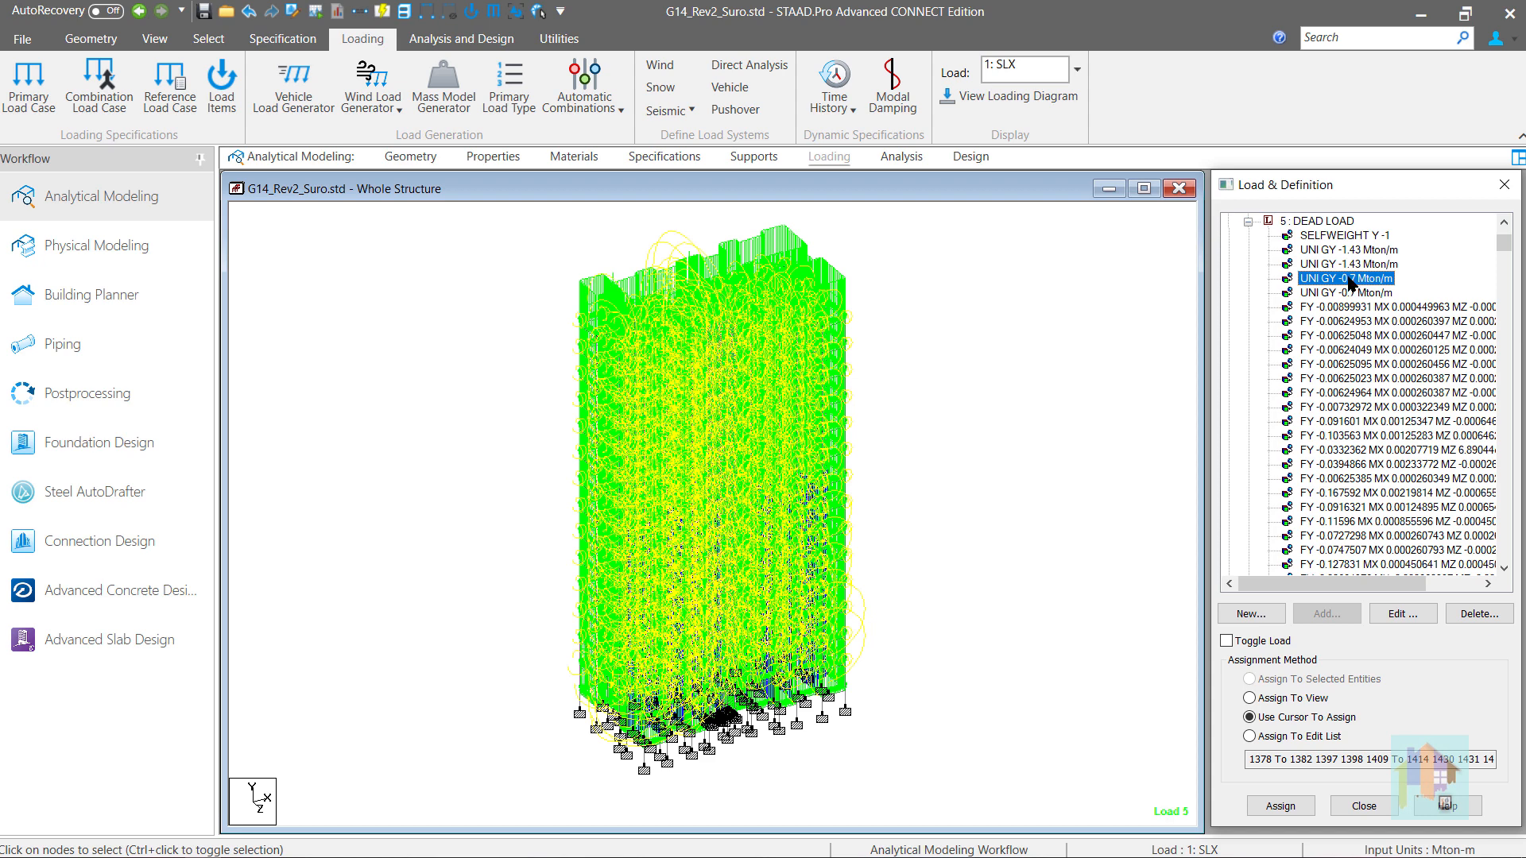
left_click(1248, 222)
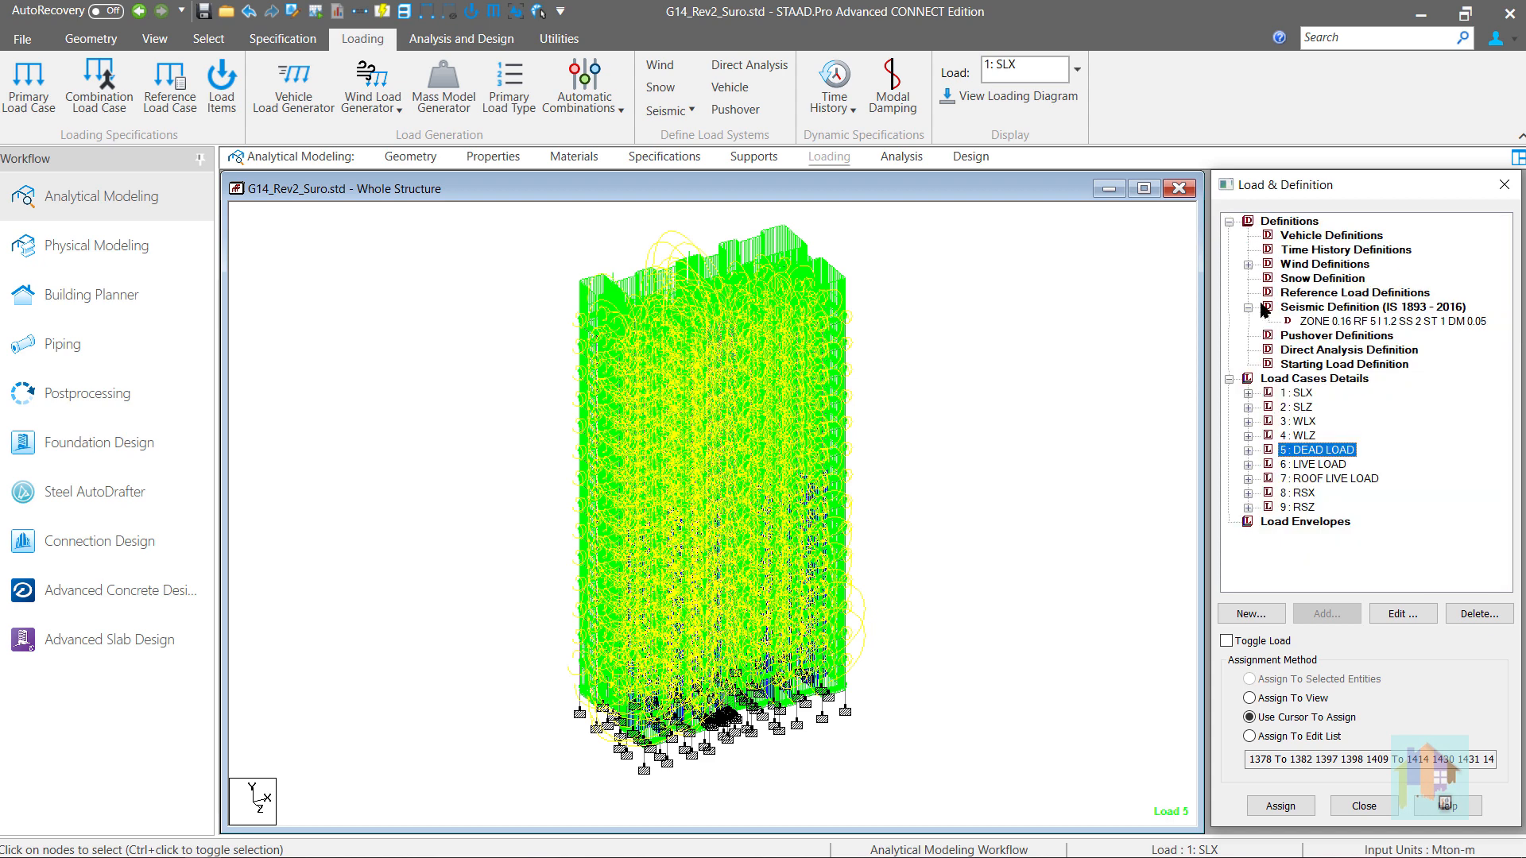
- Add a member weight of loading type UNI and 1.43 Mton/m to the IS 1893 - 2016 seismic definition
left_click(1332, 323)
left_click(1323, 612)
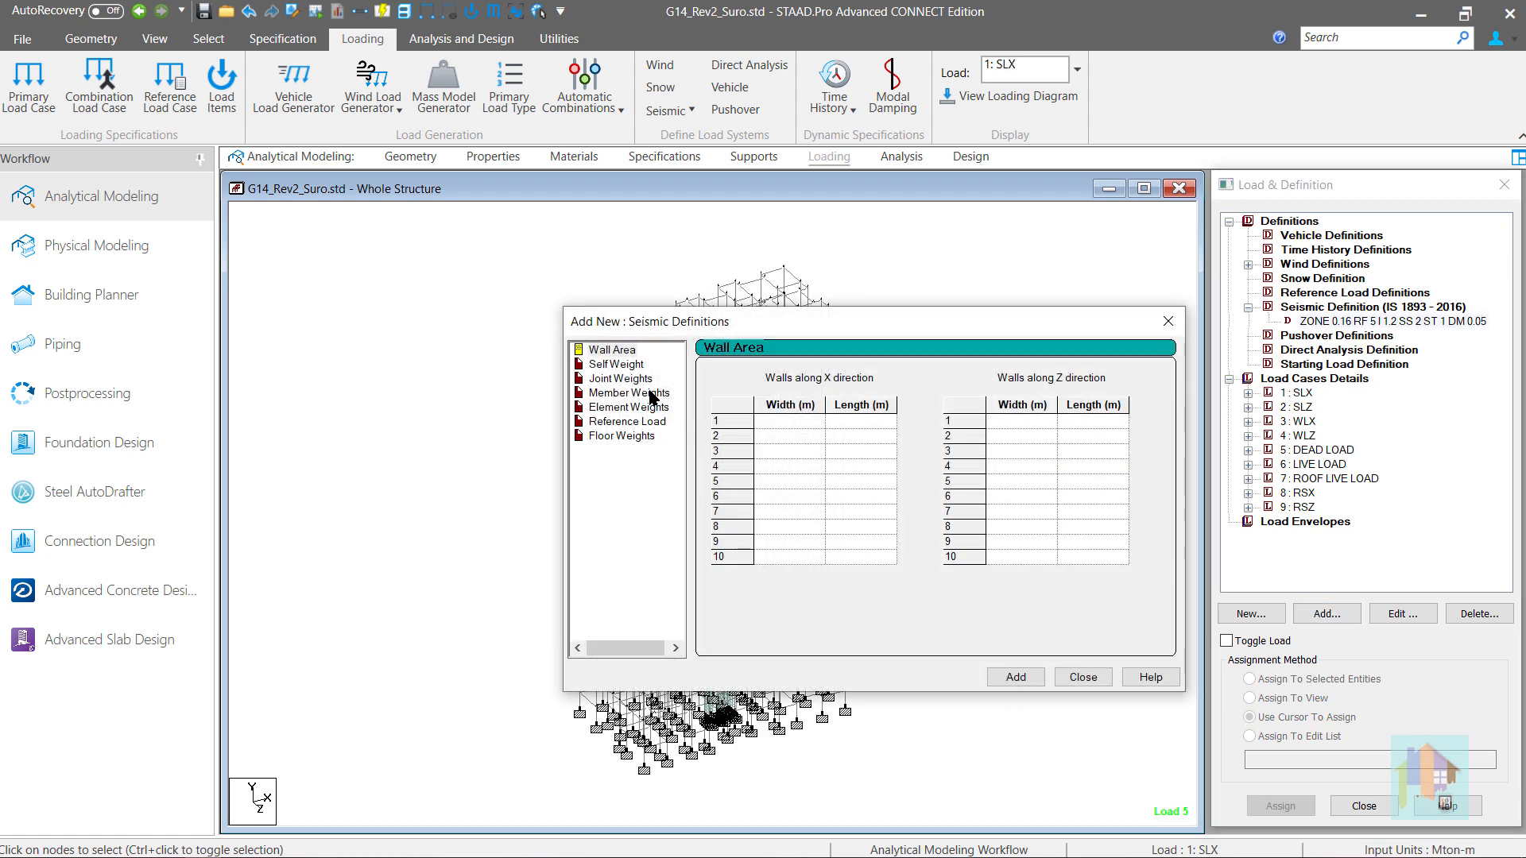
left_click(650, 394)
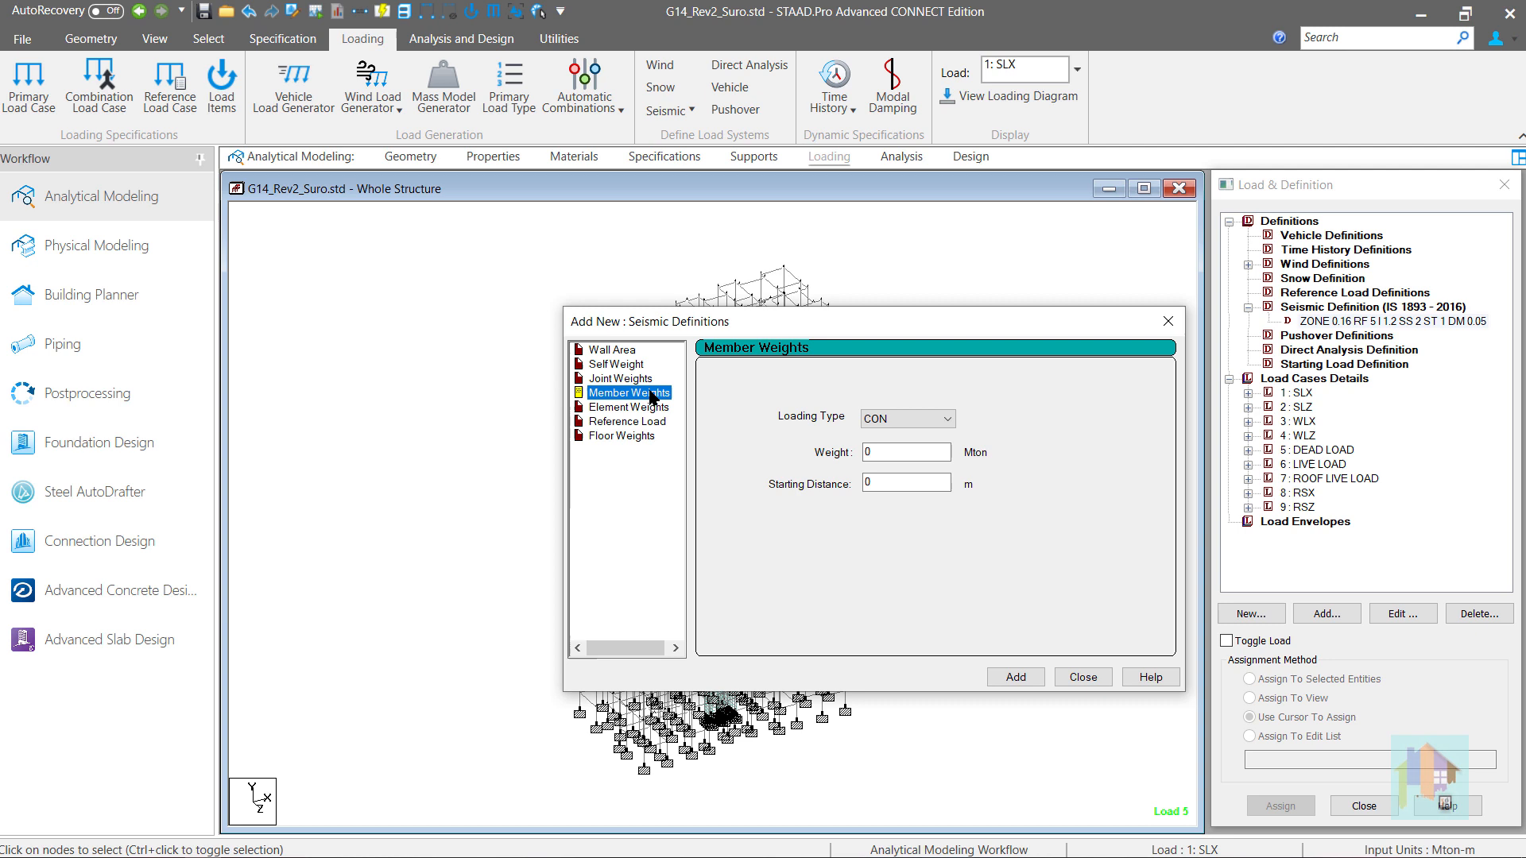
left_click(868, 422)
left_click(874, 448)
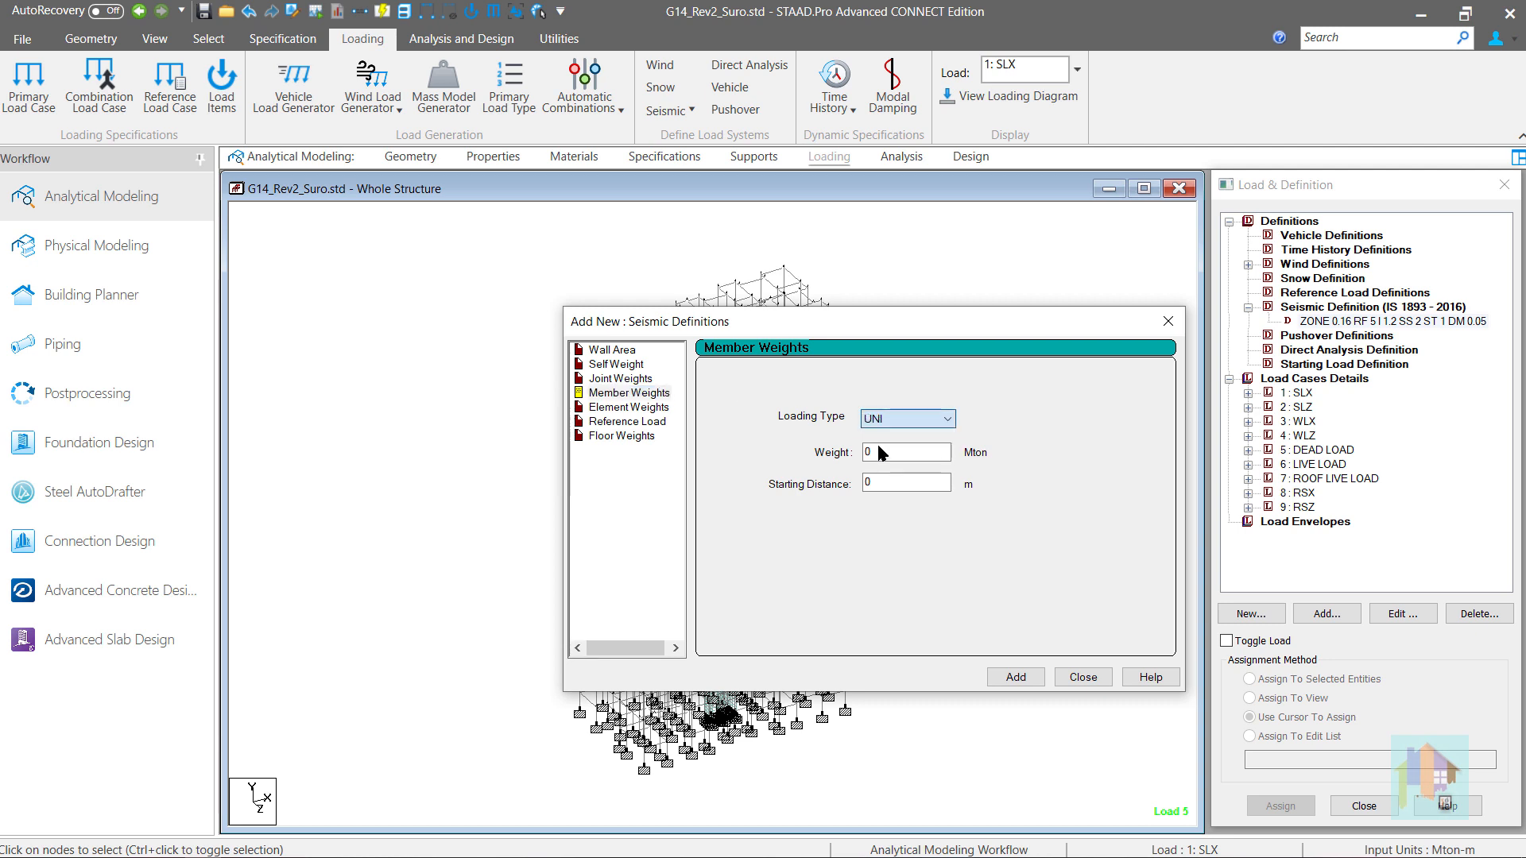
left_click_drag(884, 454, 845, 454)
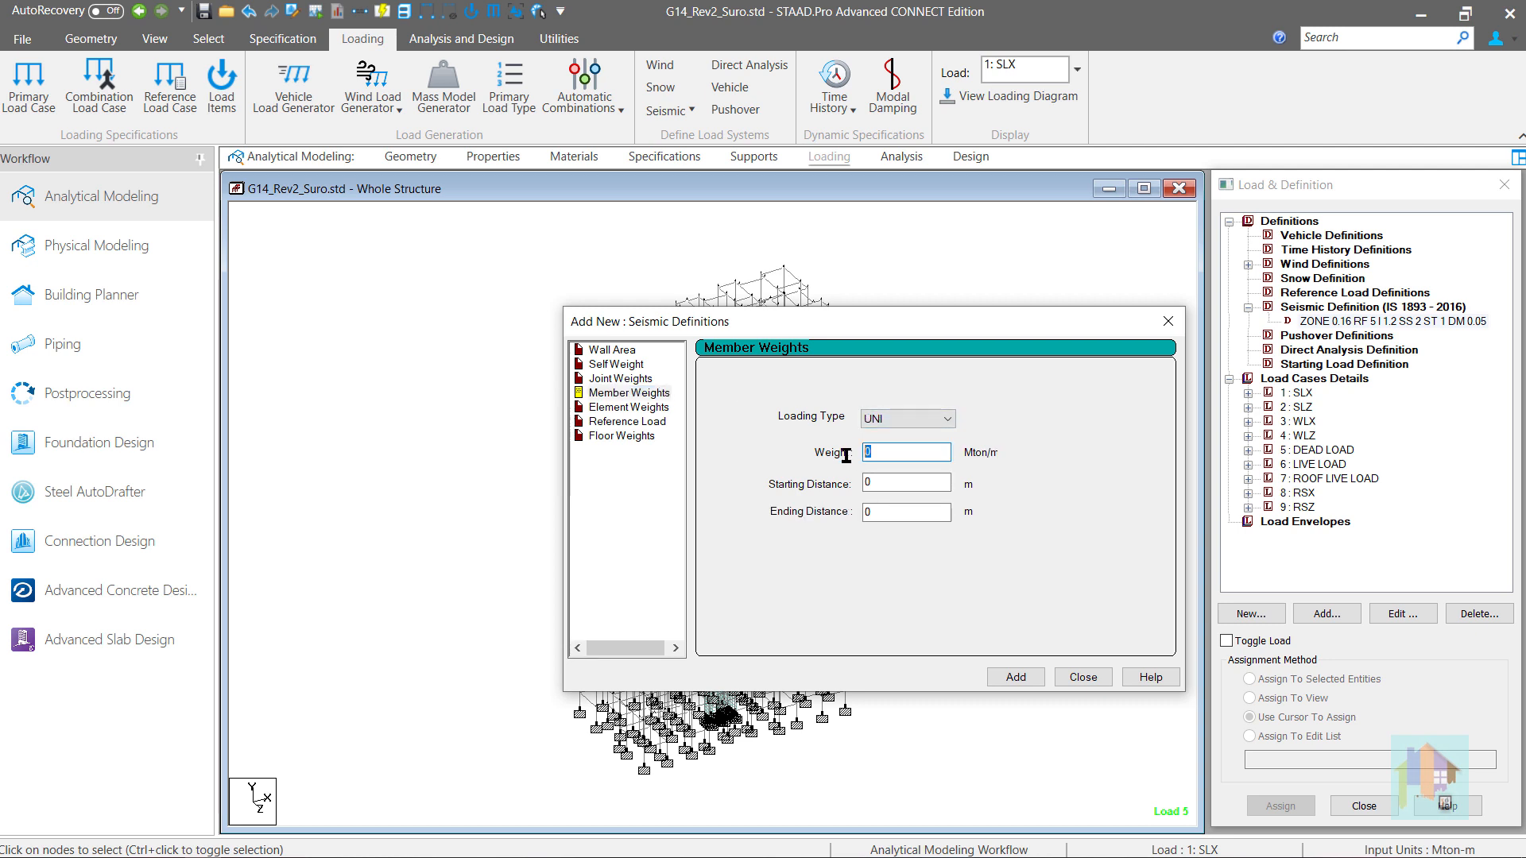
type("1.43")
left_click(1017, 677)
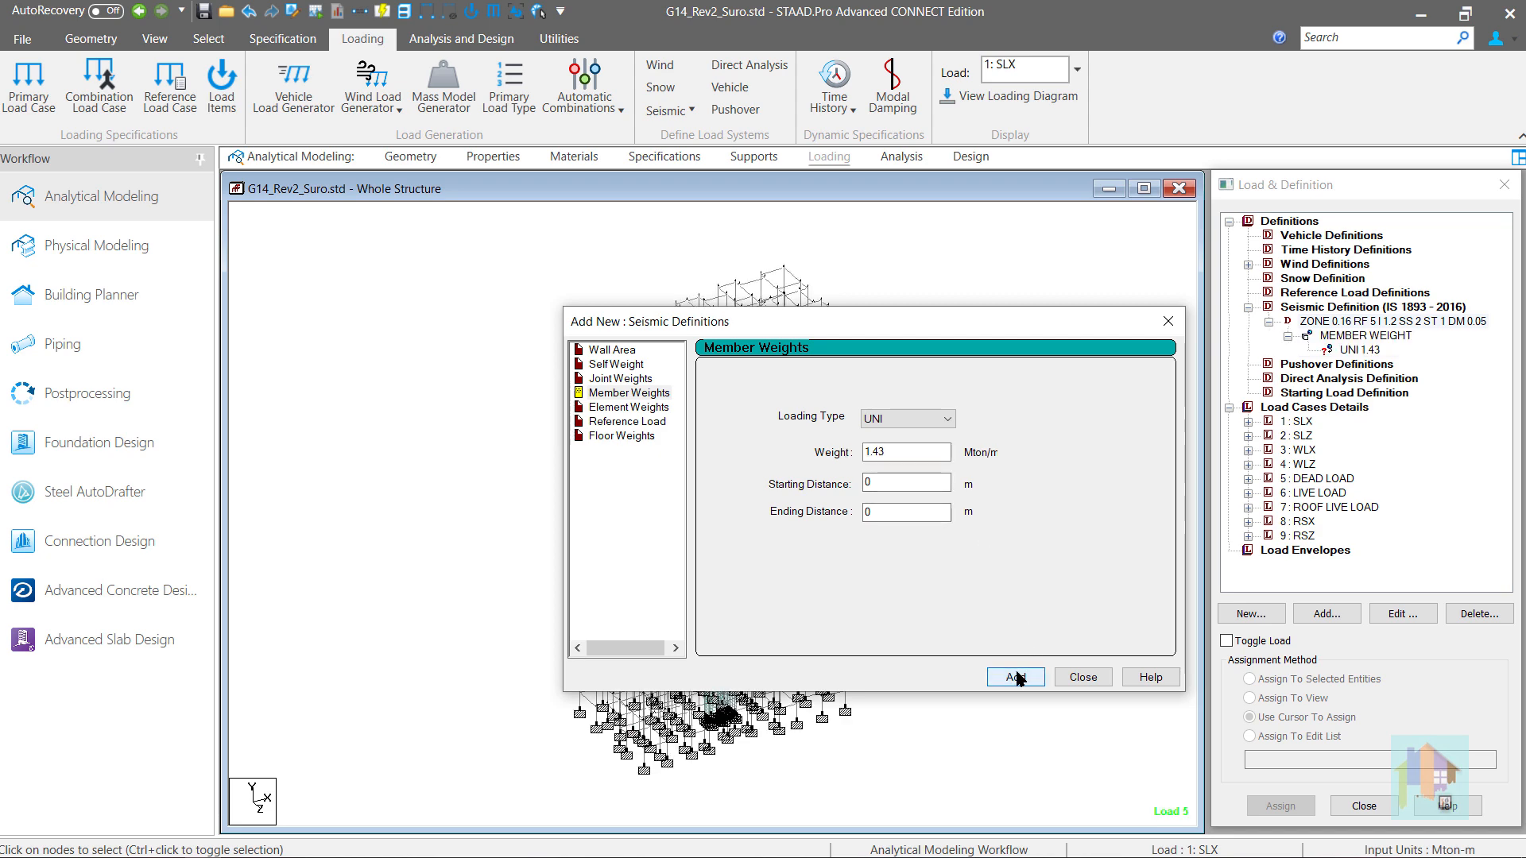
left_click(1083, 677)
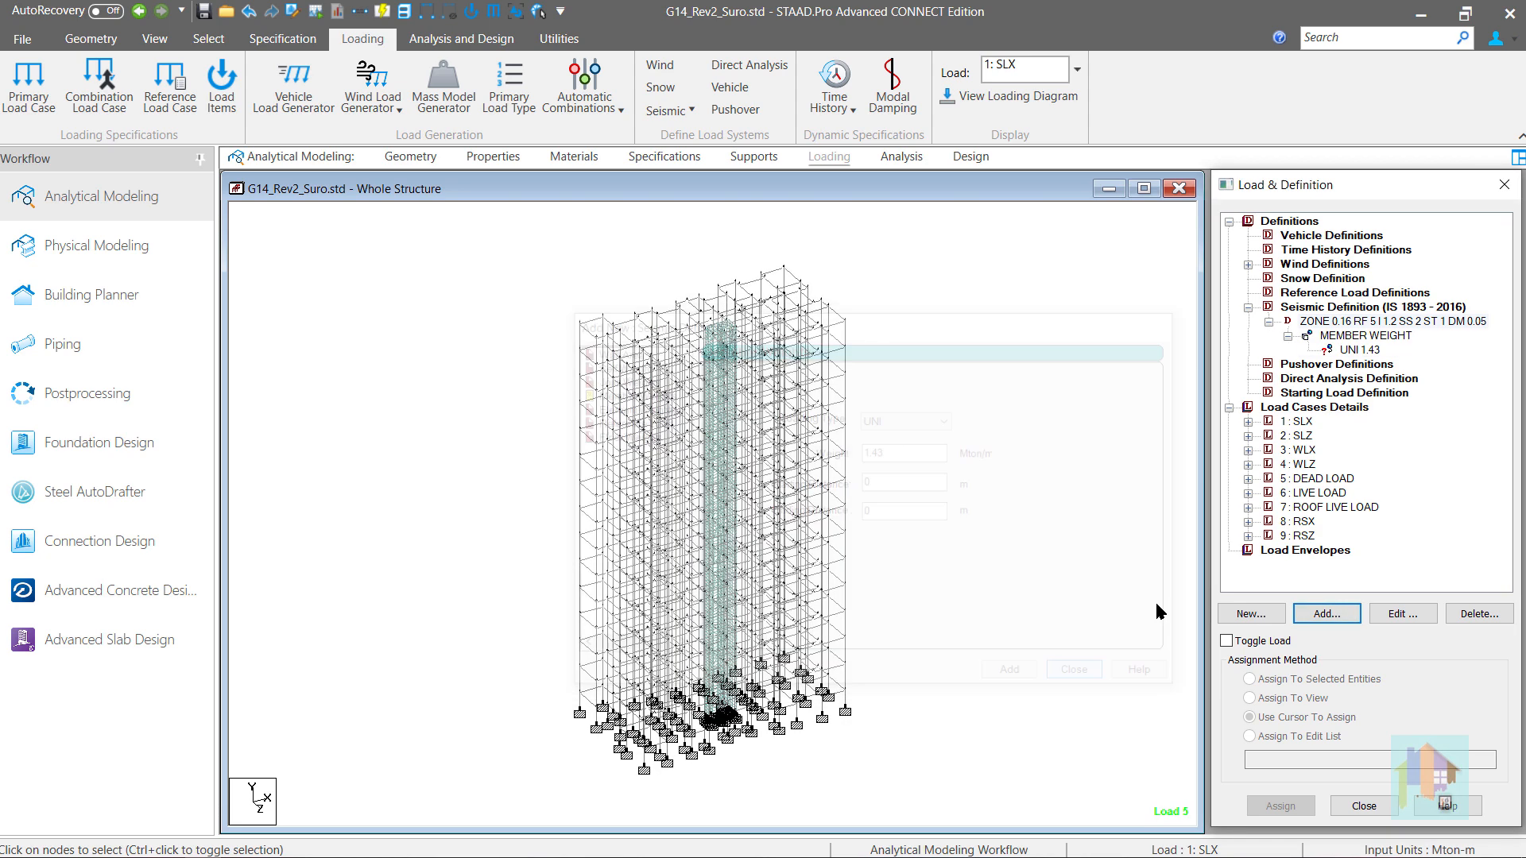
- Highlight the _EXTWALL beam group and assign the UNI 1.43 member weight to the selected beams
left_click(1359, 350)
left_click(1090, 403)
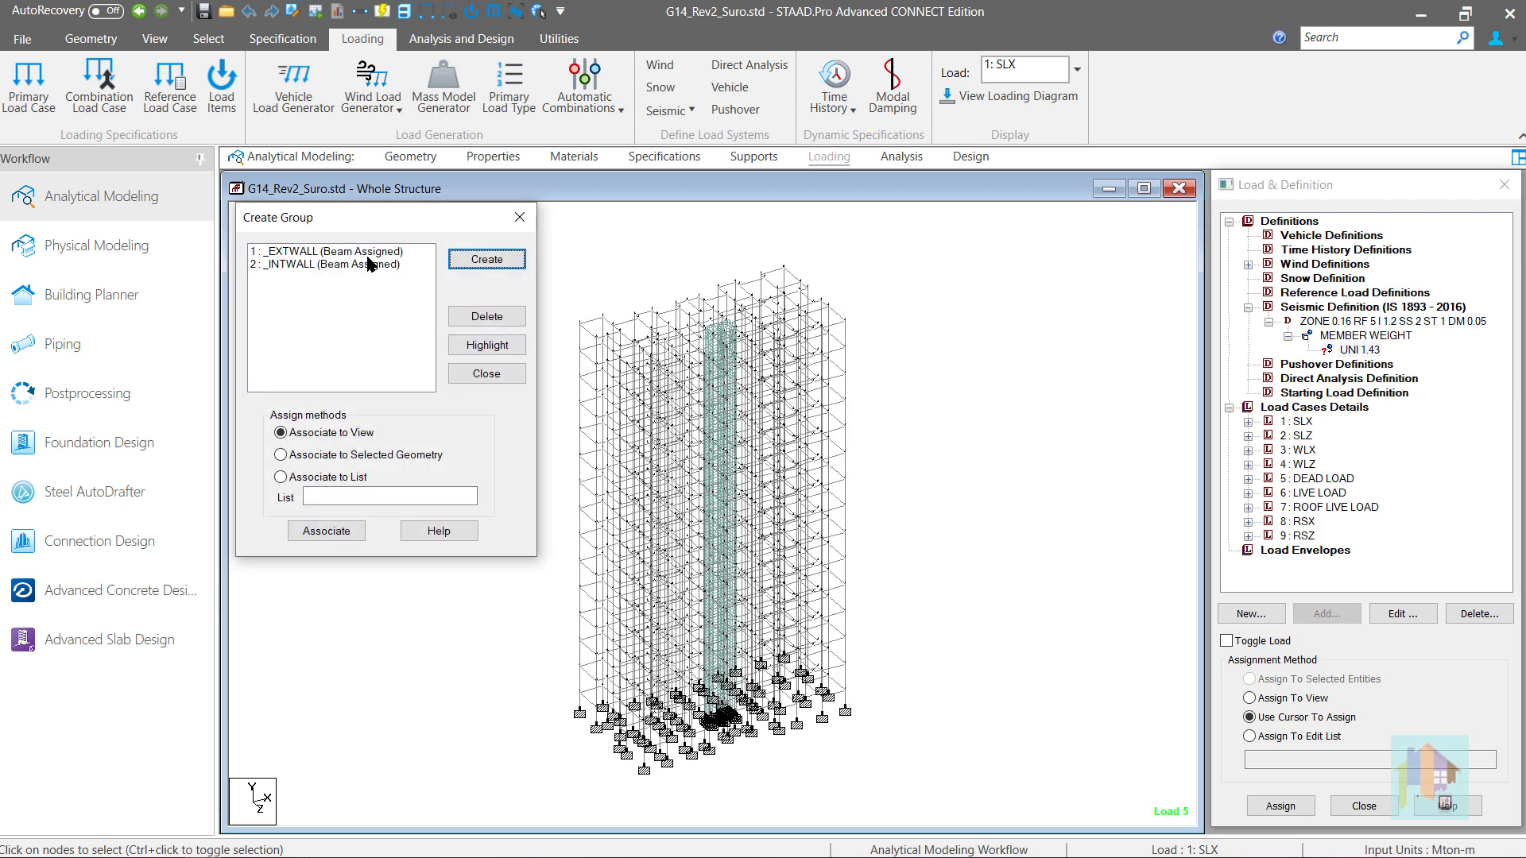
left_click(389, 253)
left_click(487, 345)
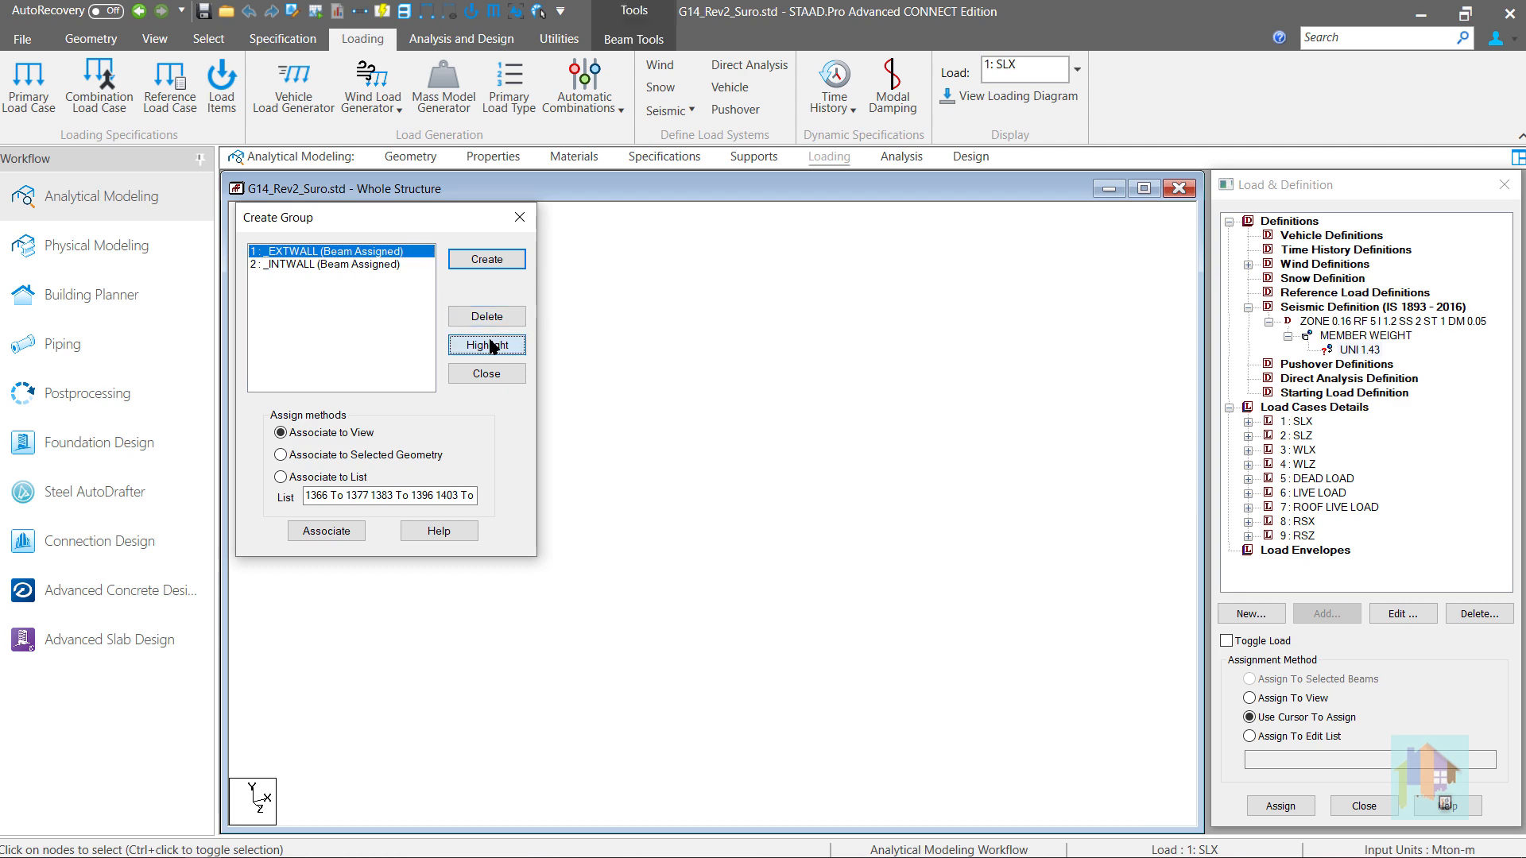
left_click(1368, 352)
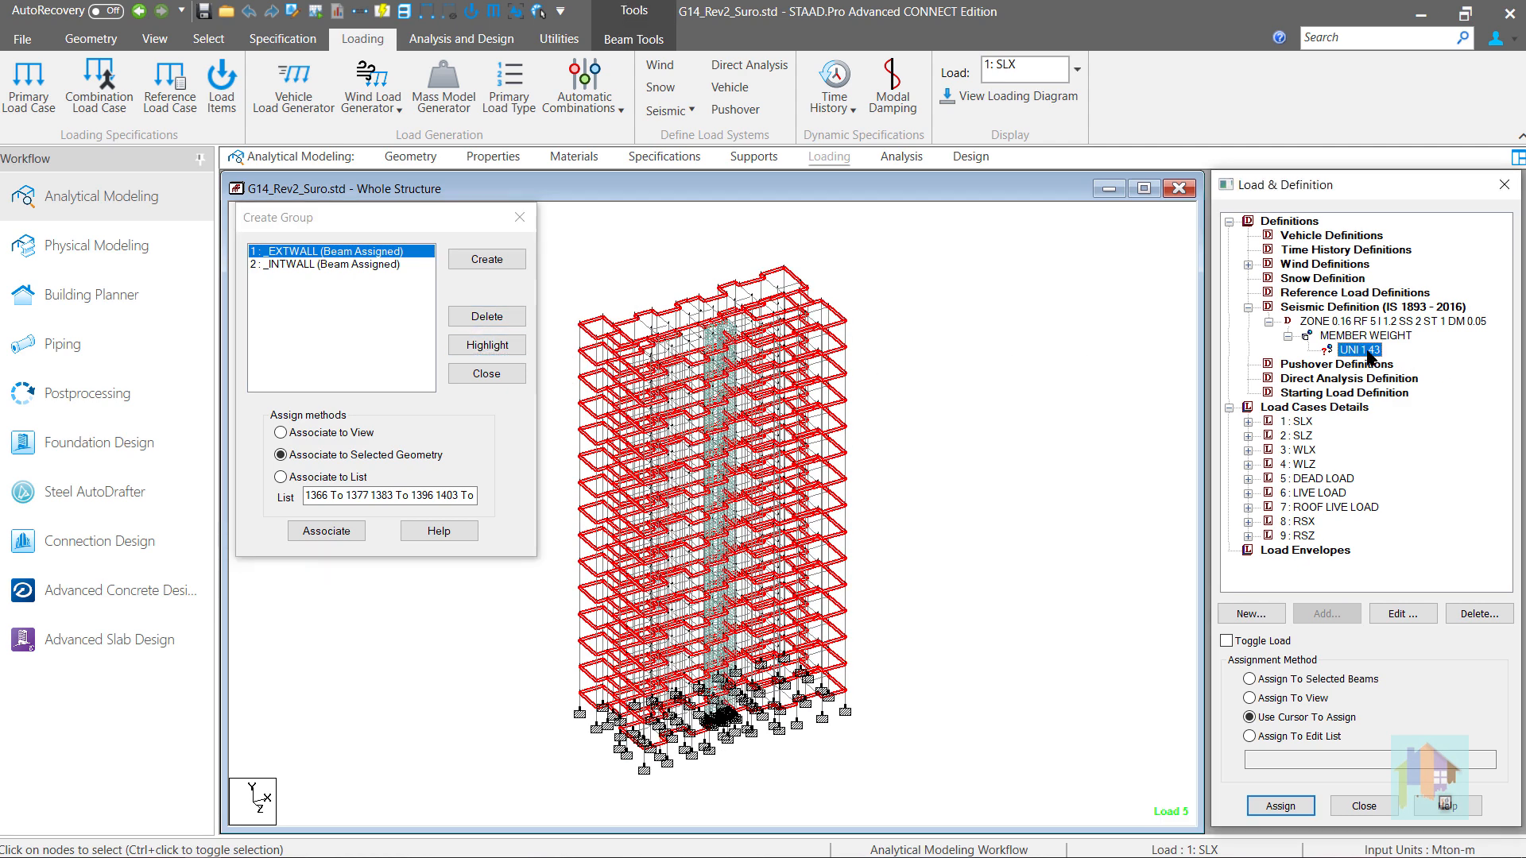
left_click(1315, 682)
left_click(1281, 805)
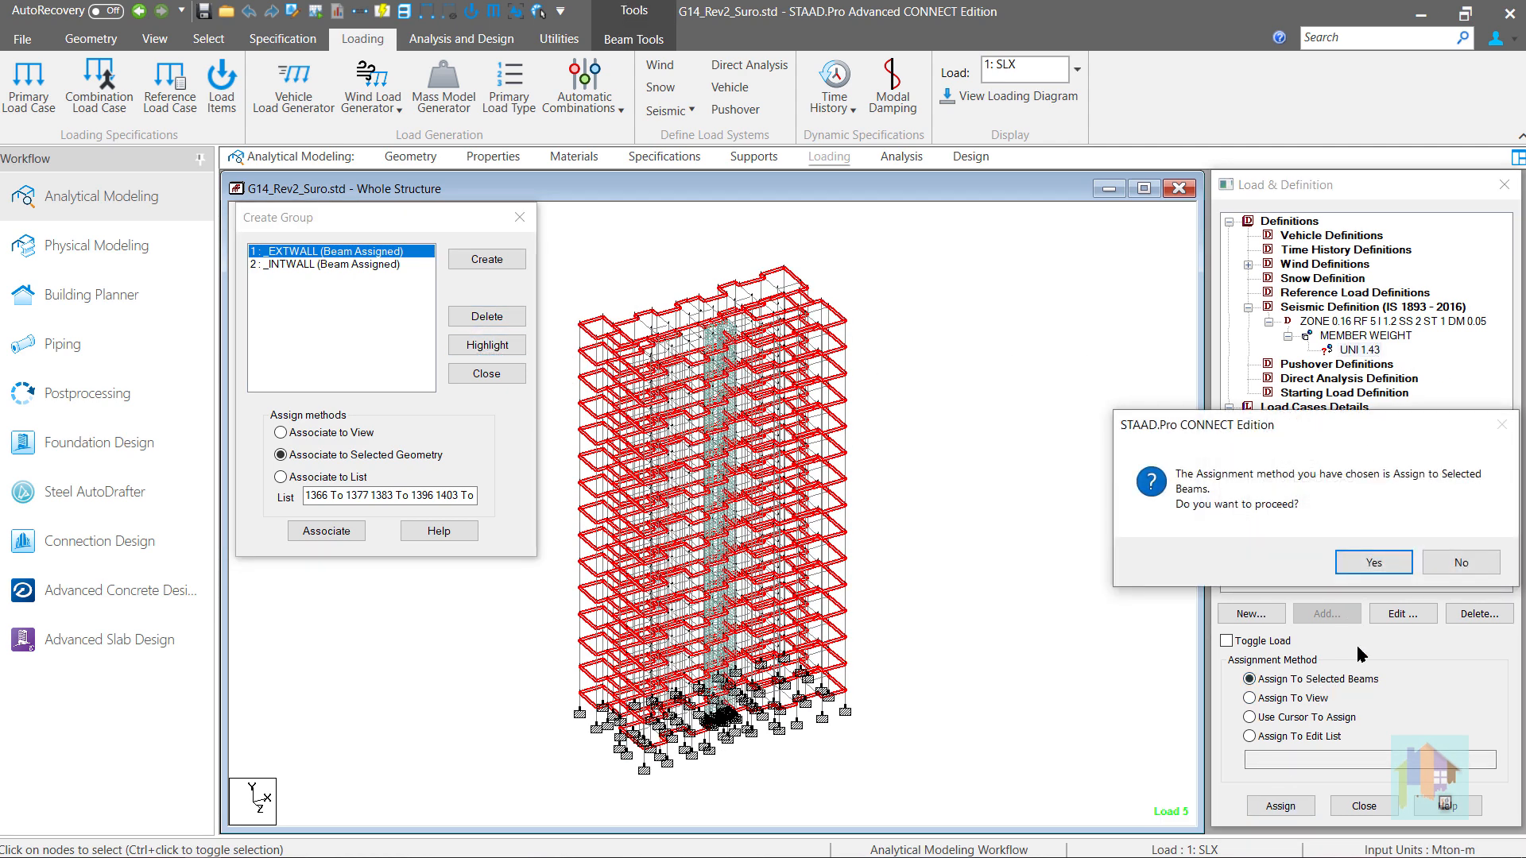
left_click(1368, 566)
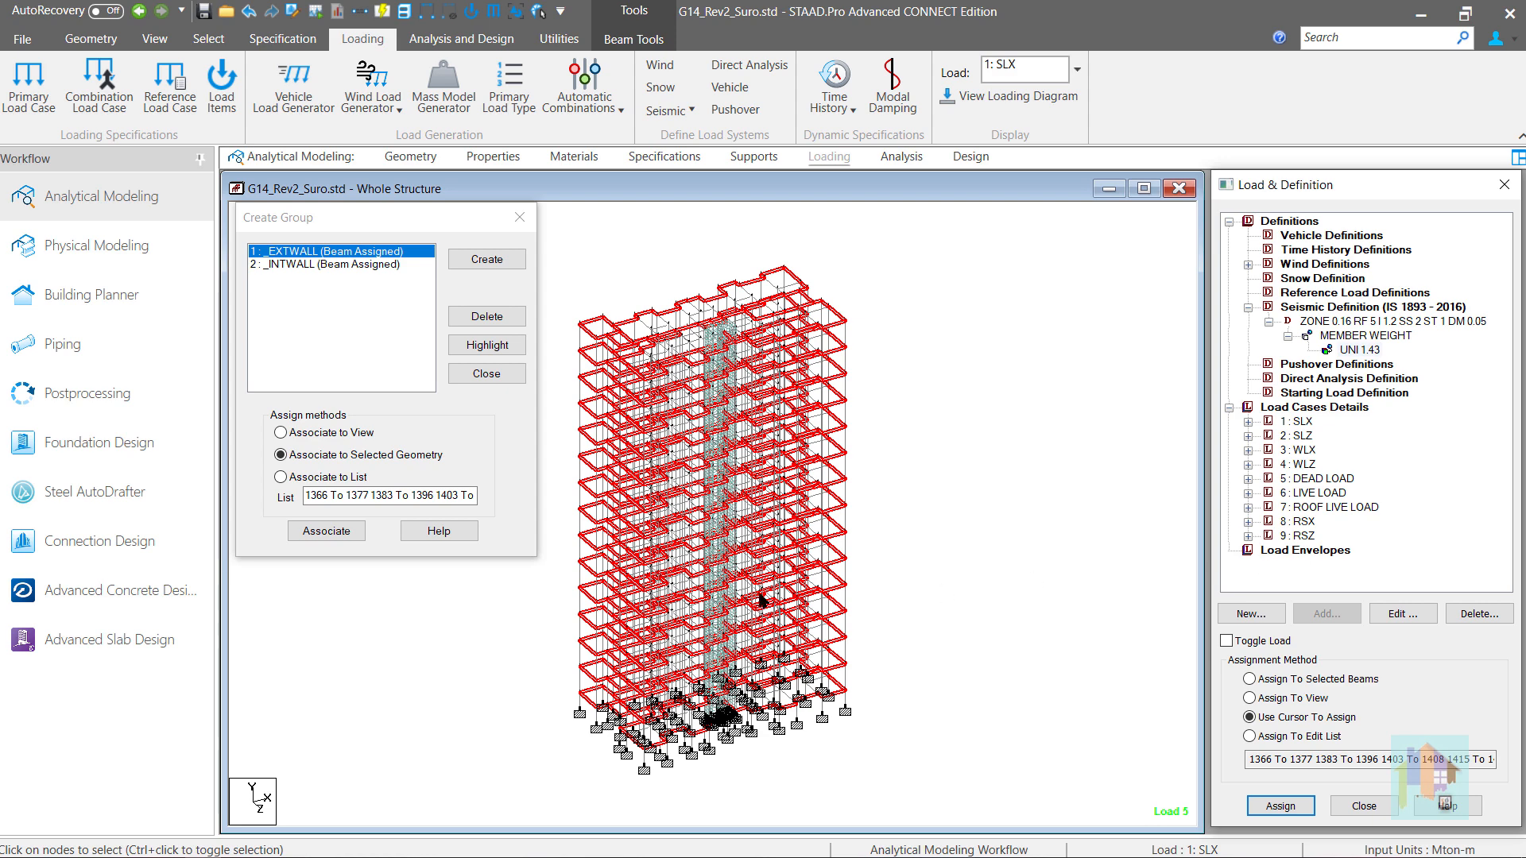
left_click(492, 375)
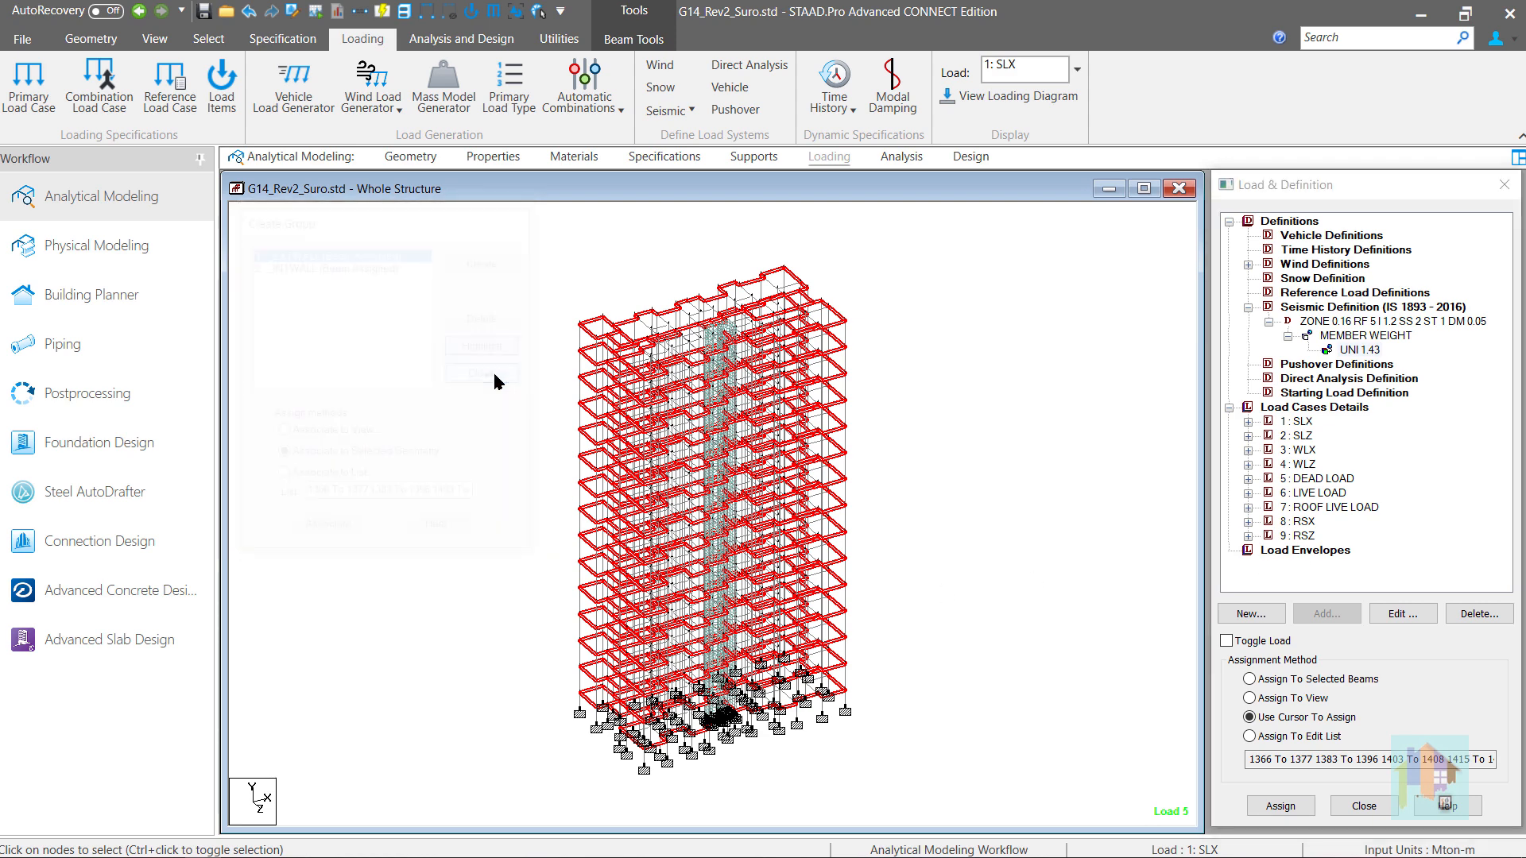
left_click(494, 377)
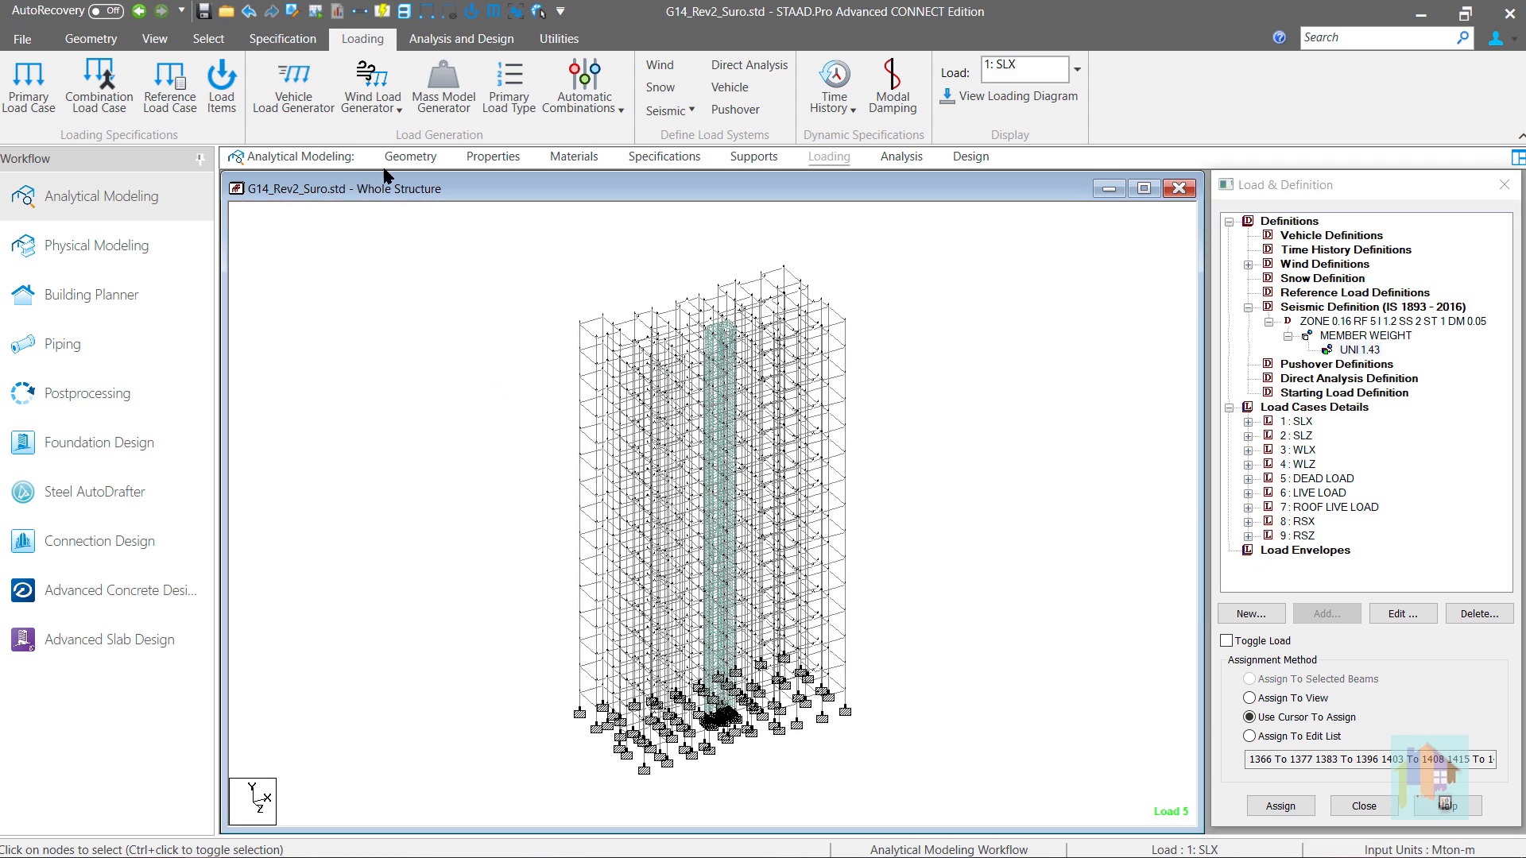
- Save the modified structure and open its input file in the STAAD editor
left_click(292, 12)
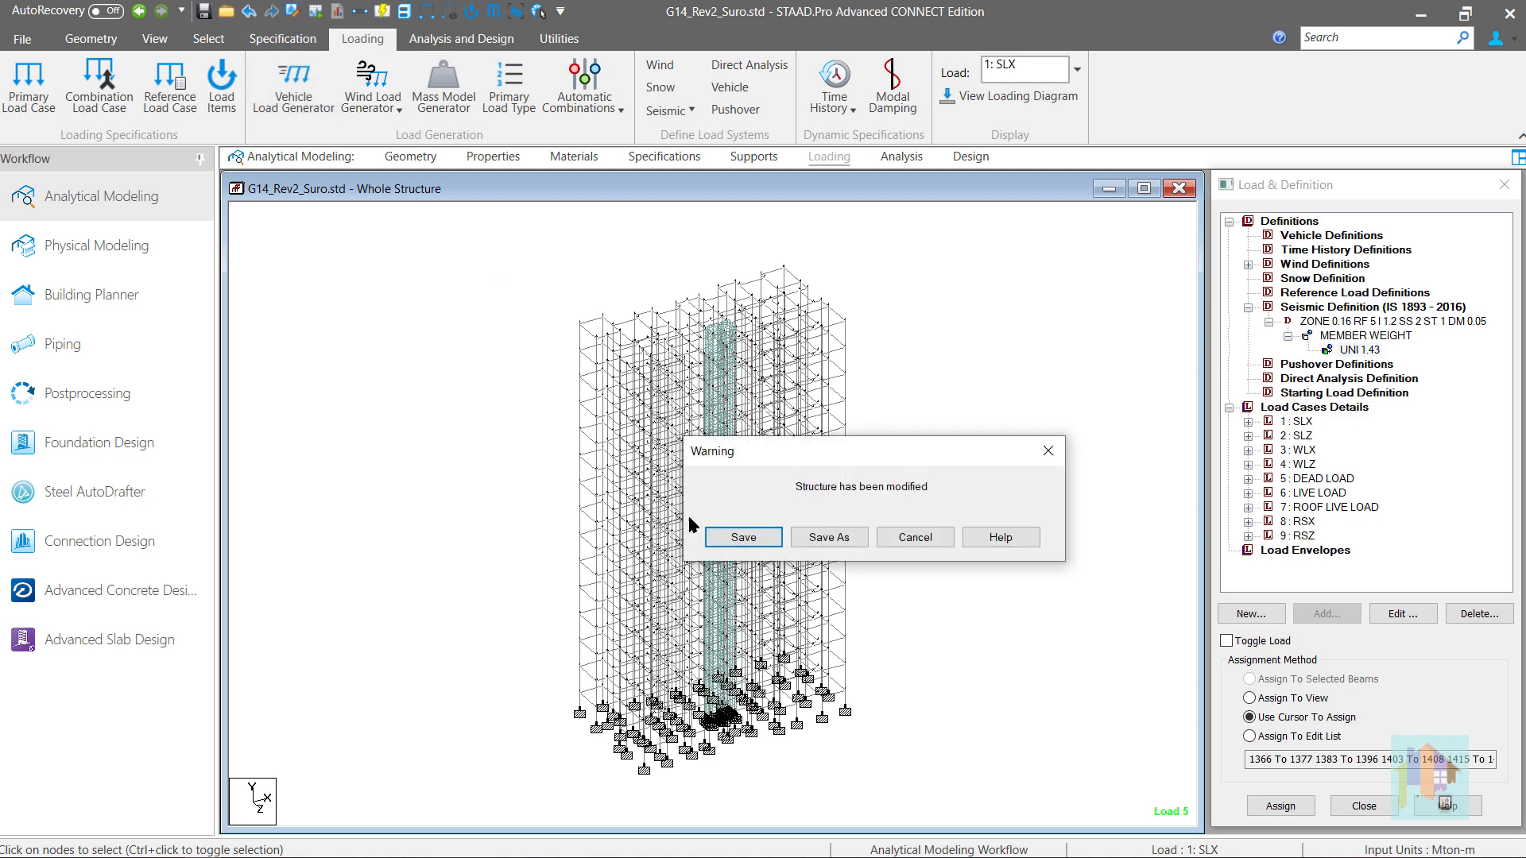
left_click(729, 540)
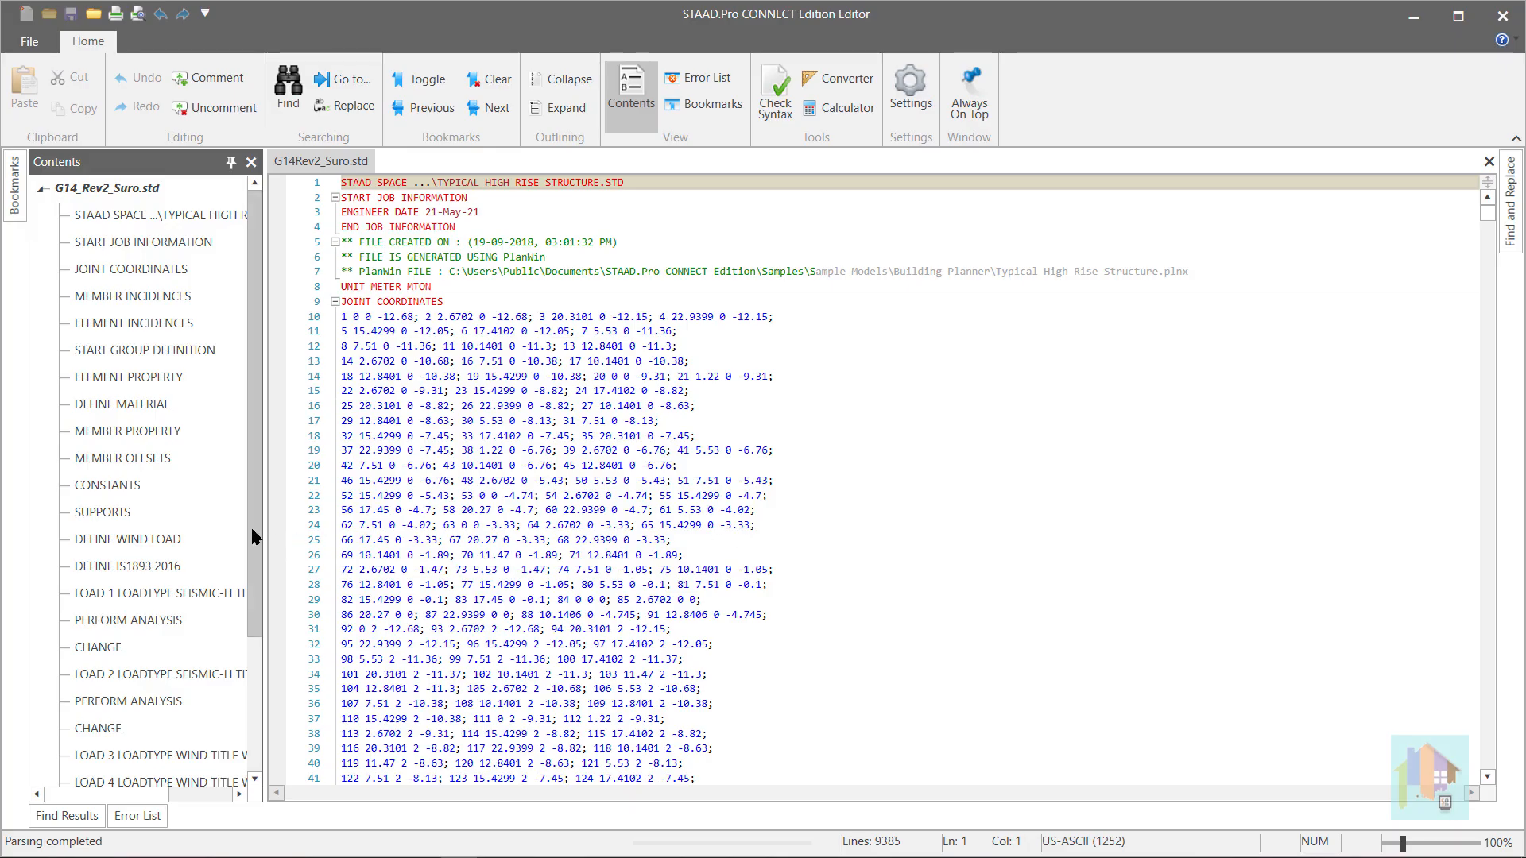
- Examine the member weight lines of the IS 1893 2016 definition and the load cases following them in the input file
scroll(253, 548, "down", 1)
scroll(252, 554, "up", 1)
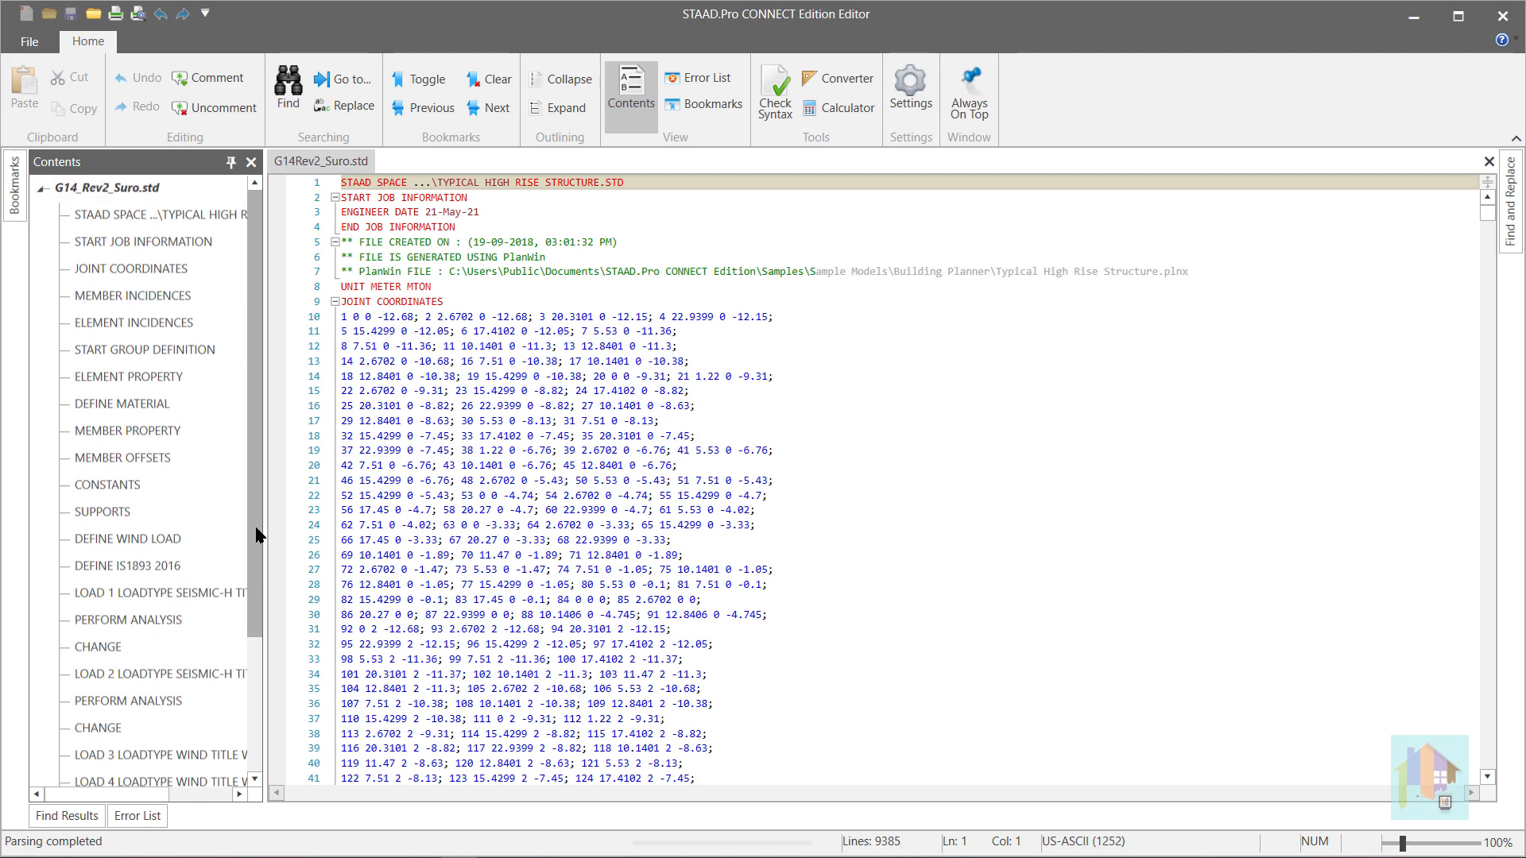
left_click(158, 566)
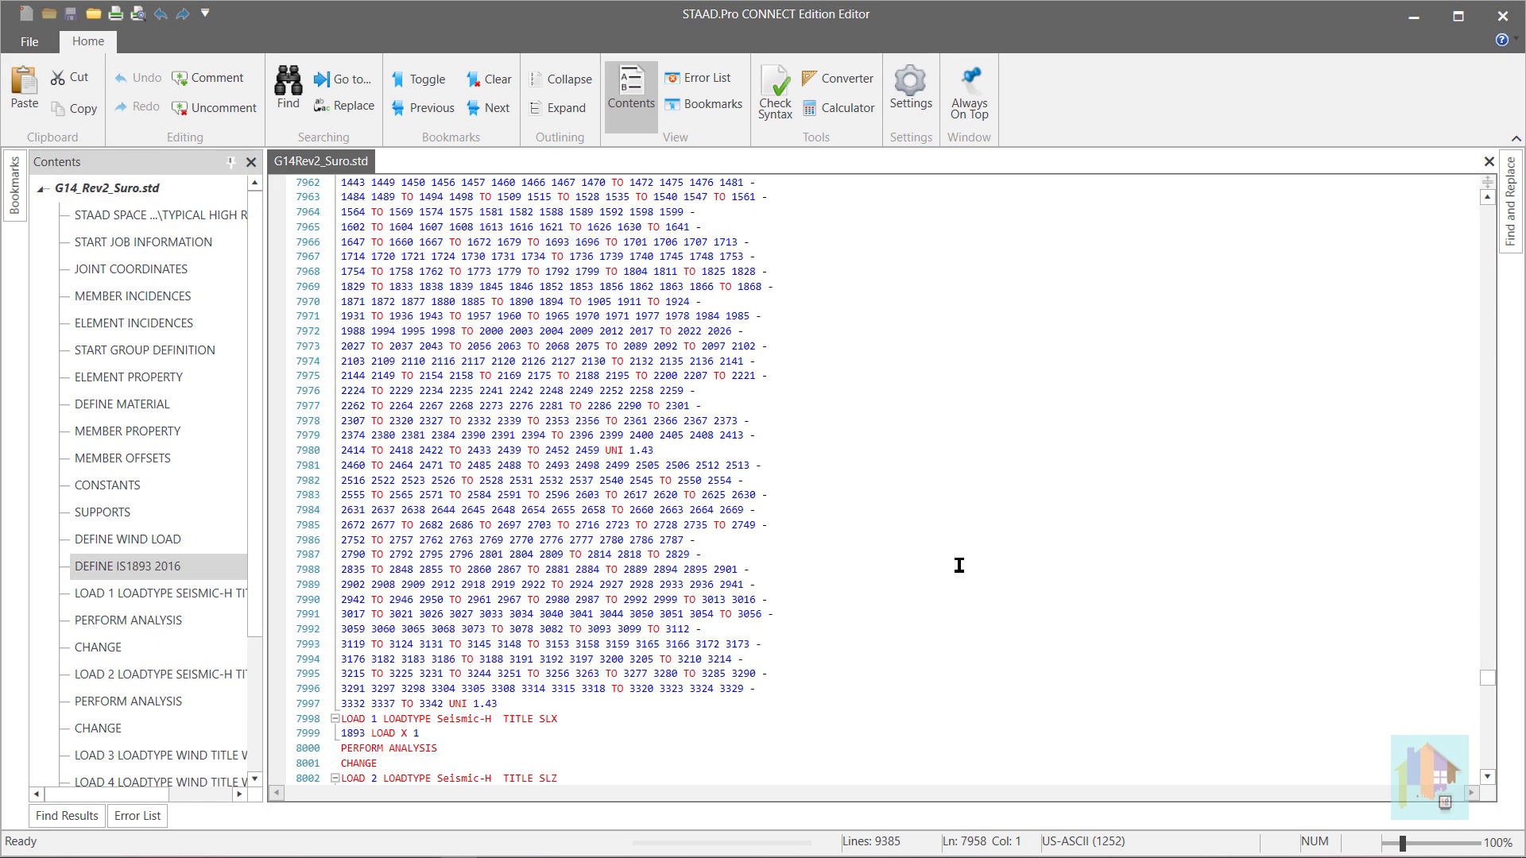
scroll(959, 565, "down", 1)
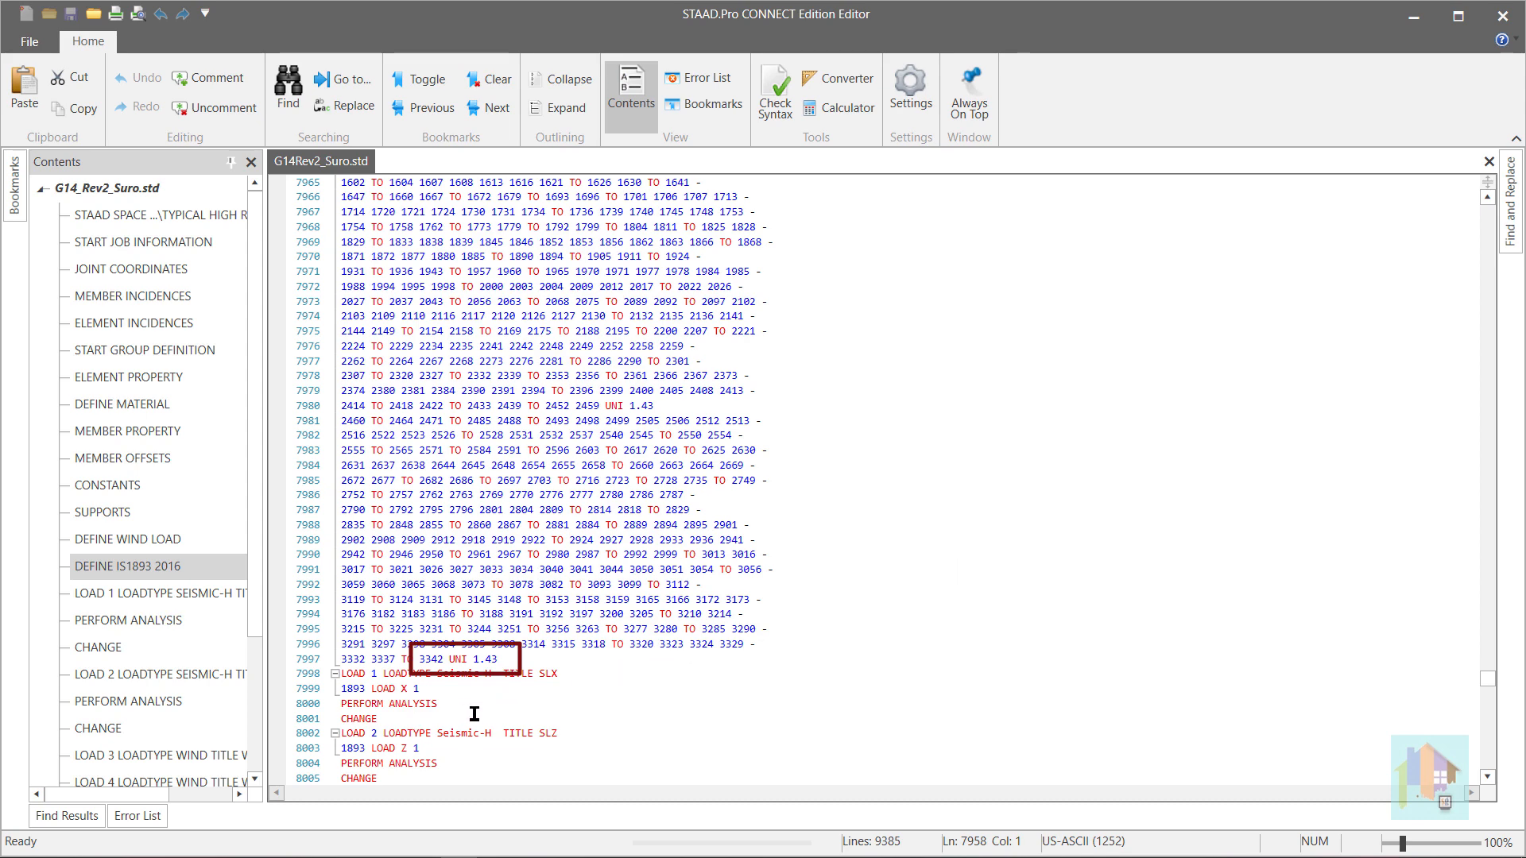
scroll(524, 684, "down", 2)
scroll(524, 684, "down", 6)
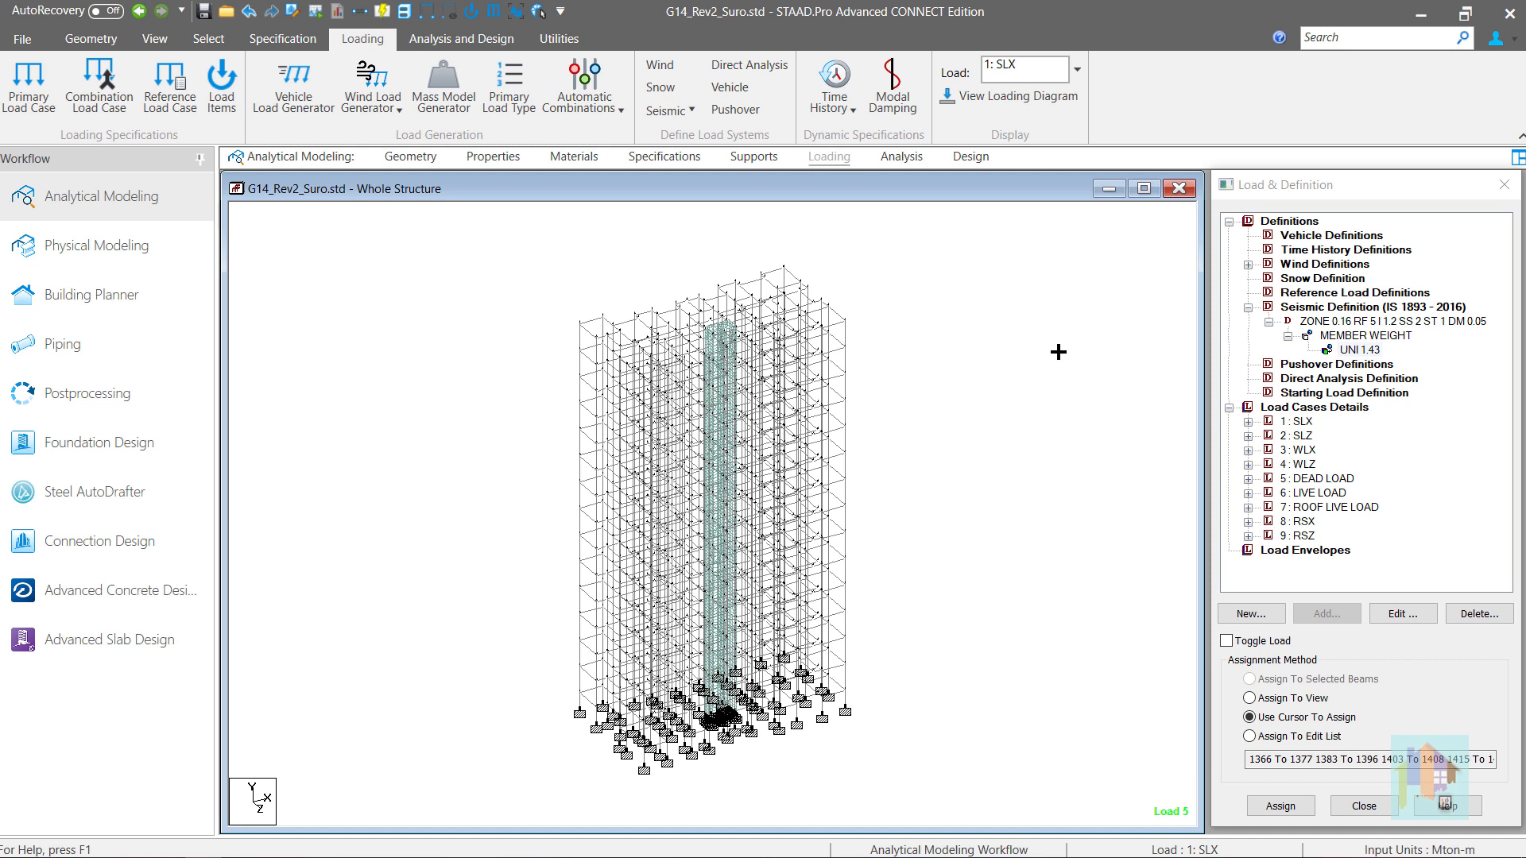
- Expand the RSX and RSZ load cases and inspect the response spectrum parameters of RSZ, finishing with RSX selected
left_click(1249, 521)
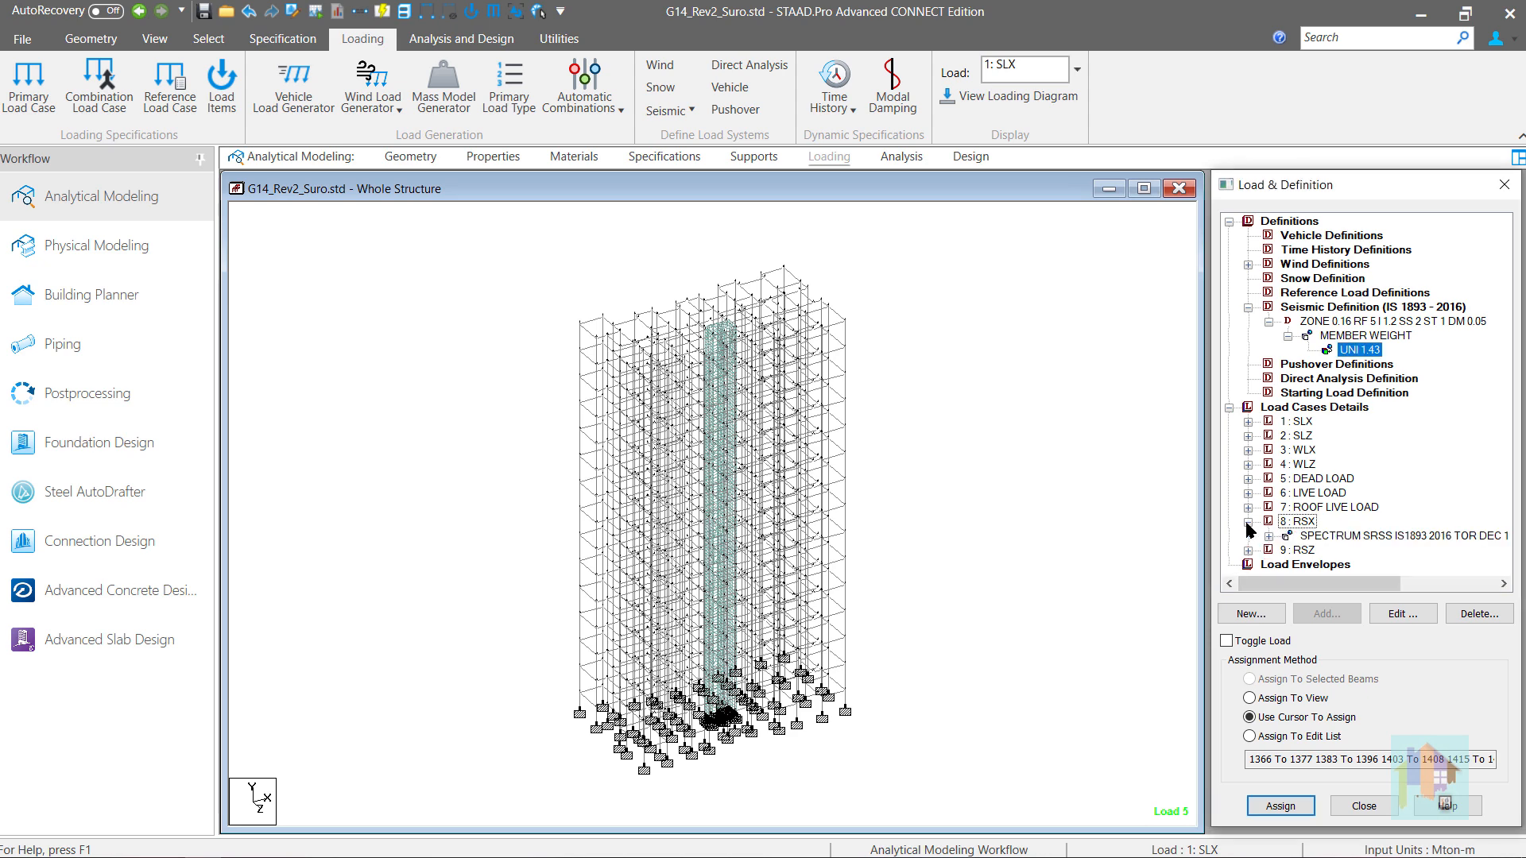
left_click(1307, 537)
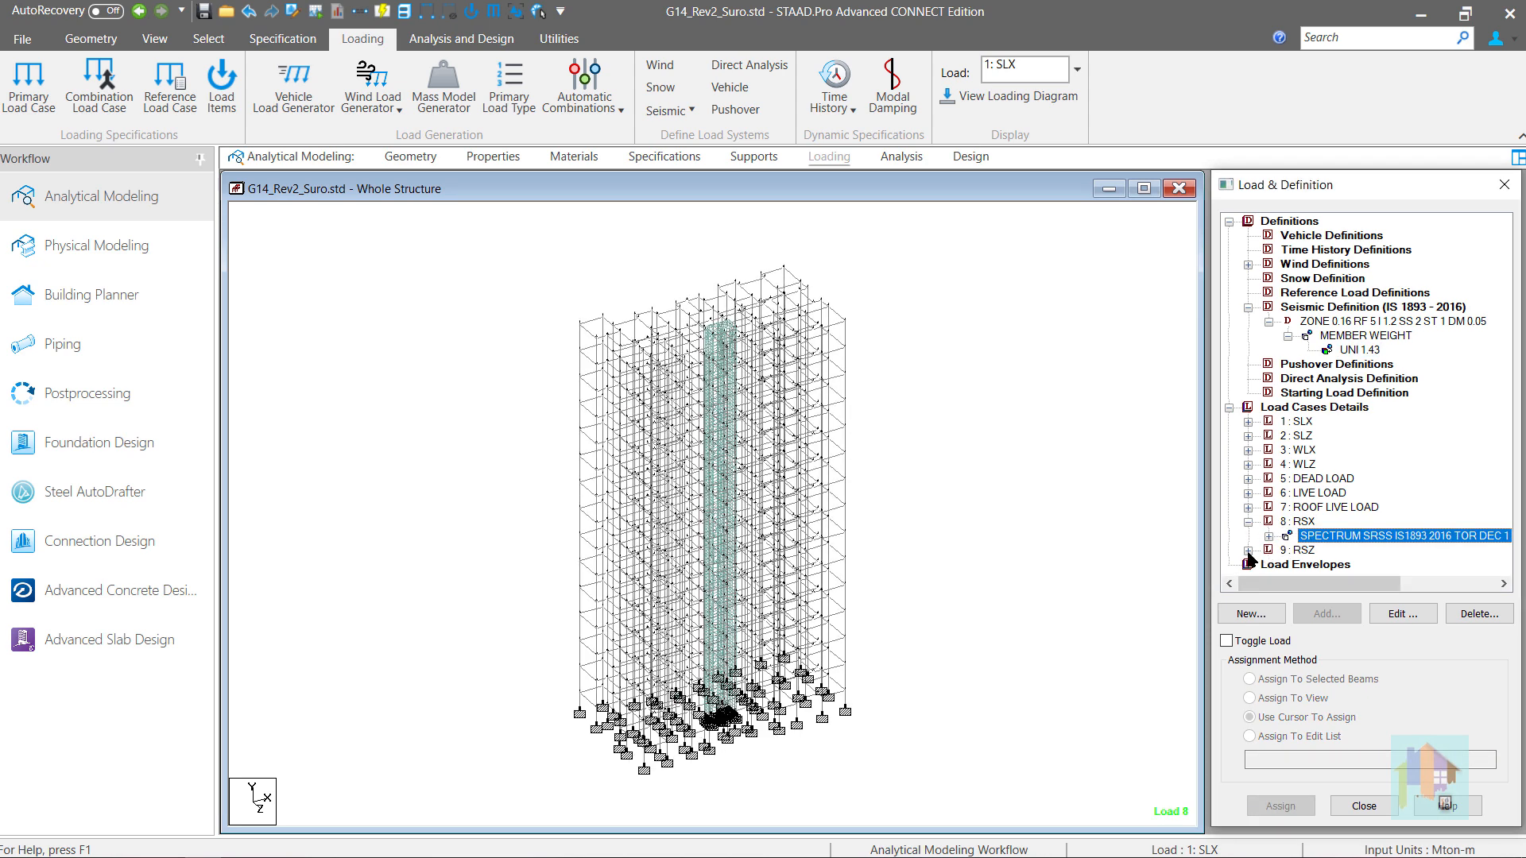
left_click(1248, 550)
left_click(1304, 564)
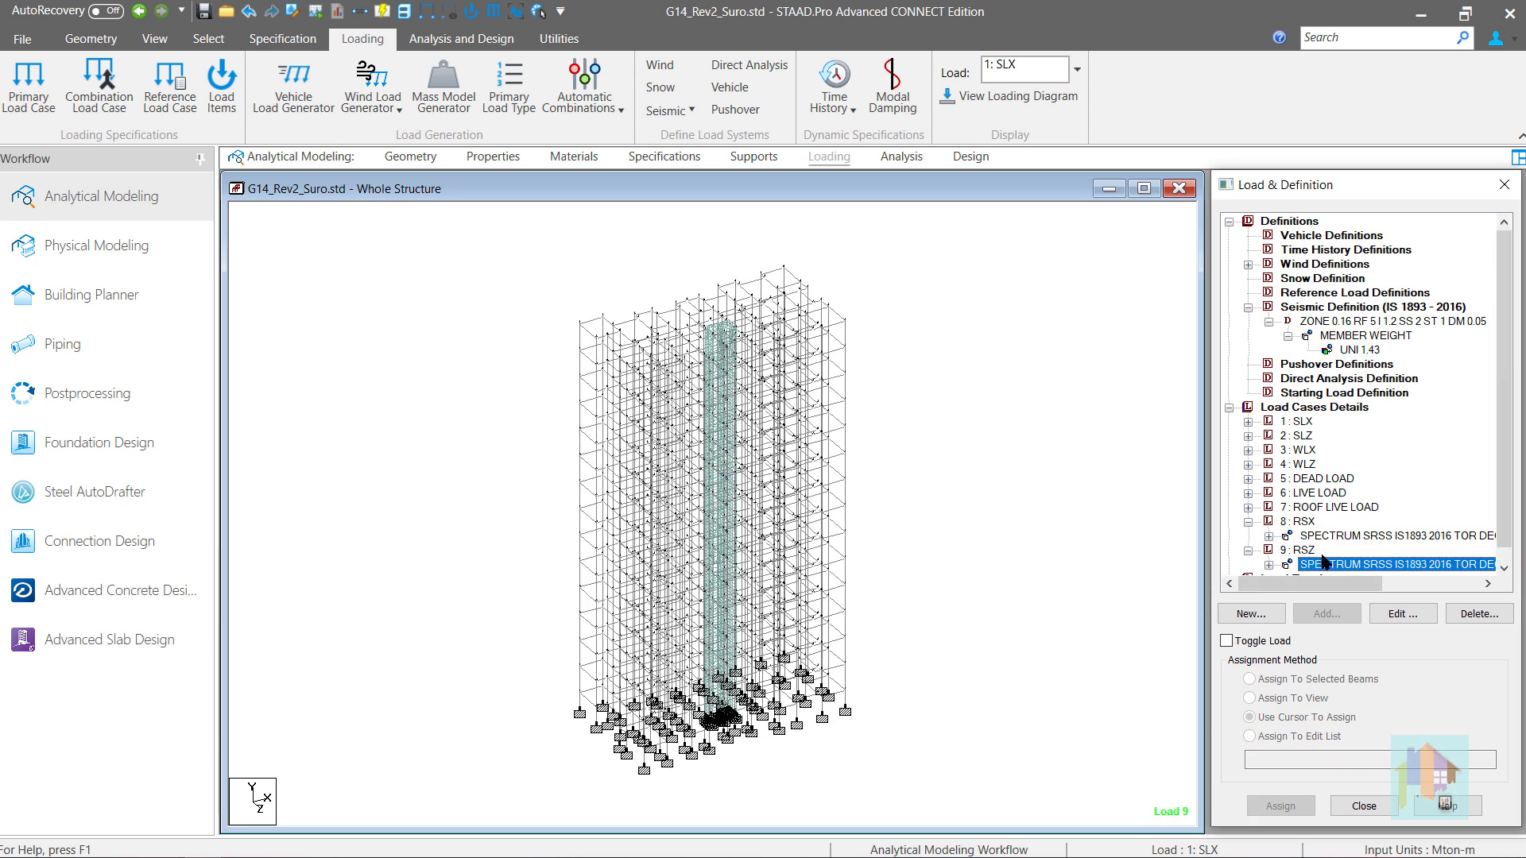
double_click(1323, 564)
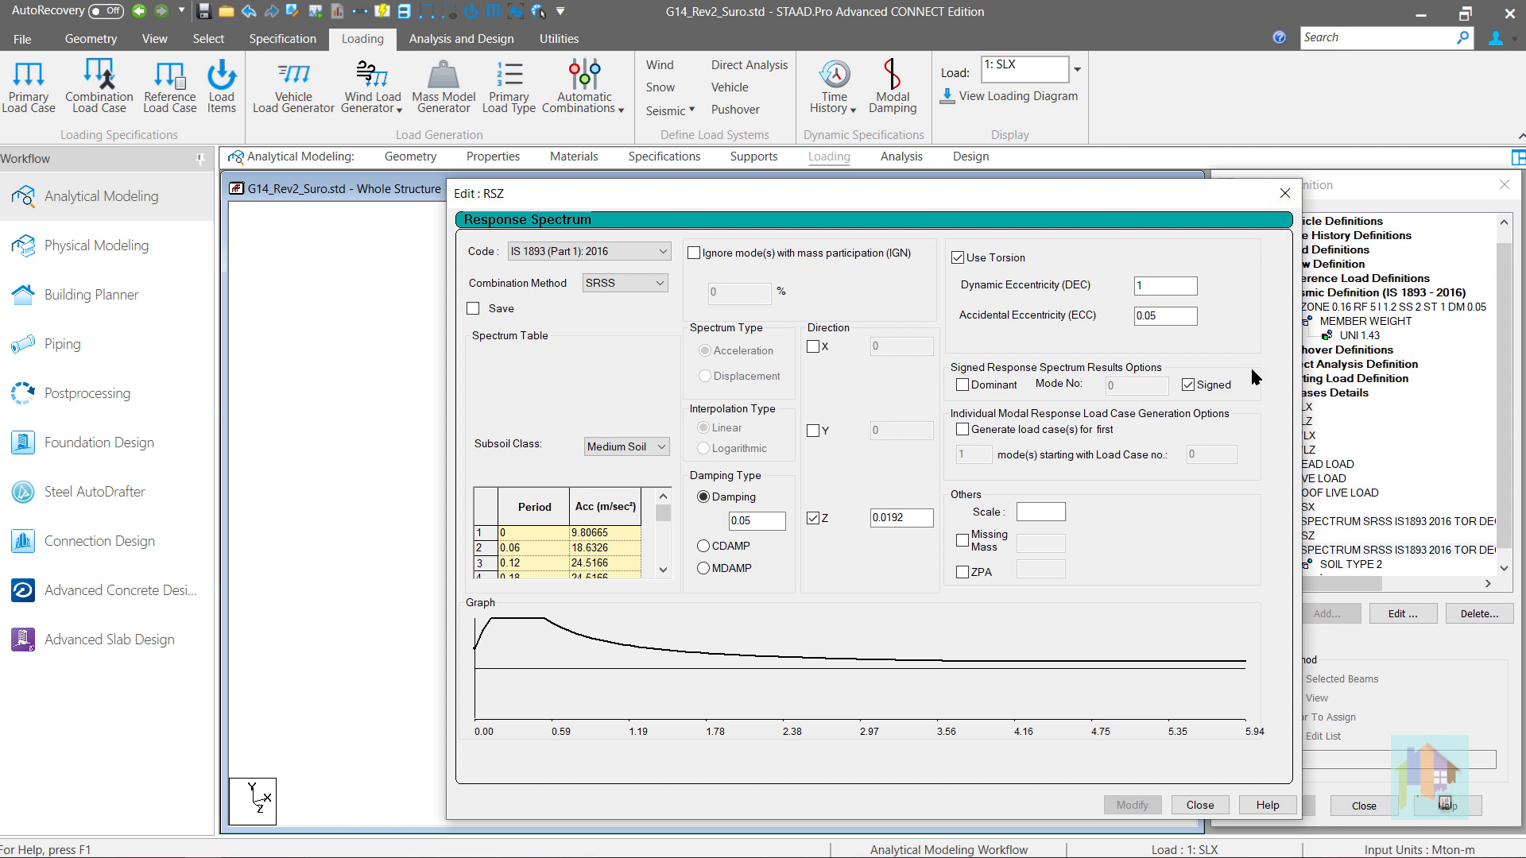
left_click(1284, 193)
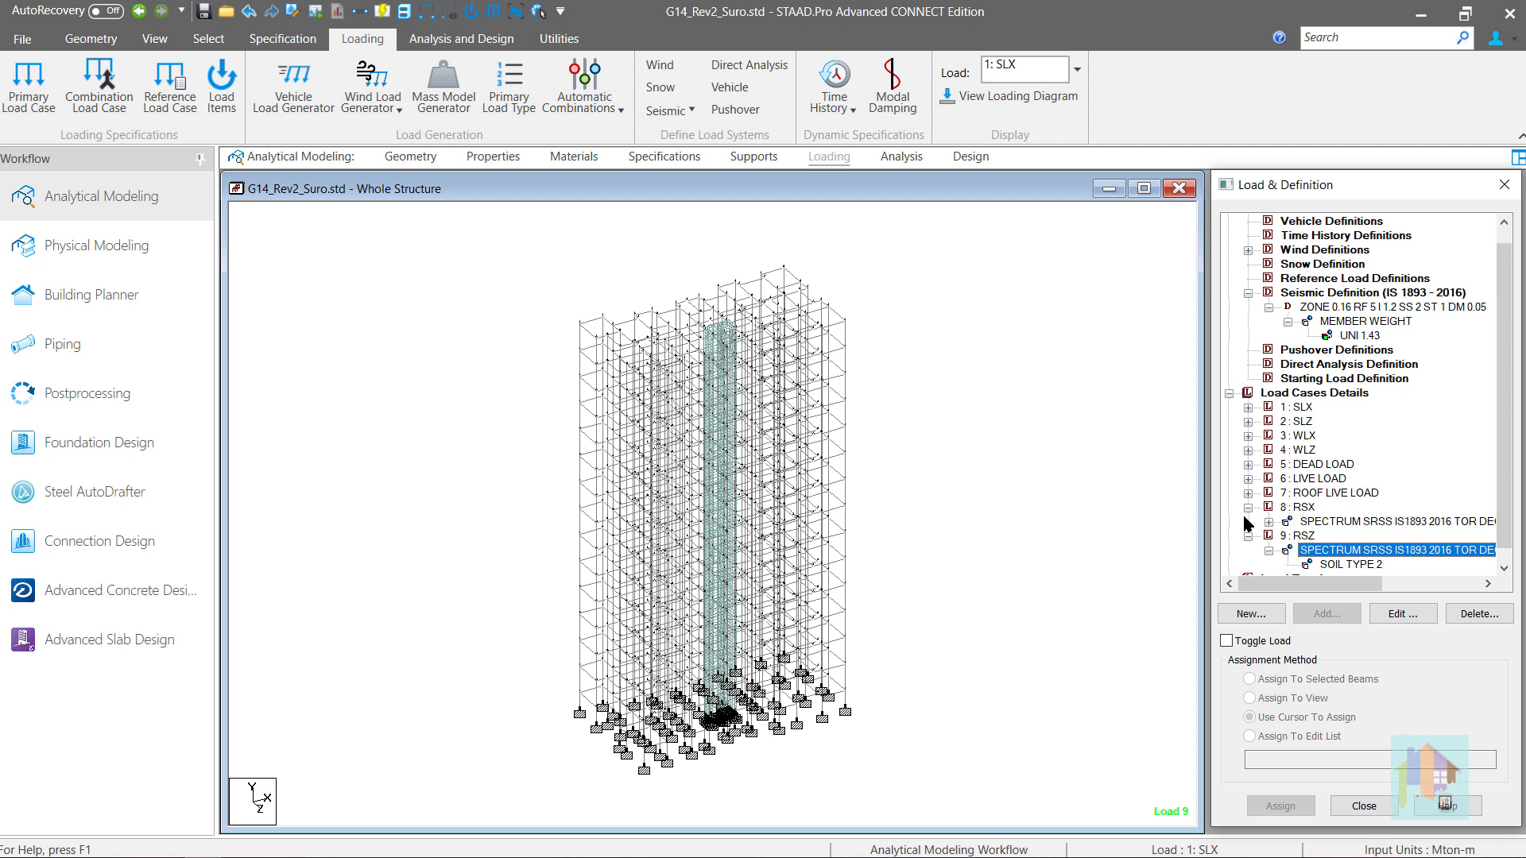
scroll(1245, 525, "down", 1)
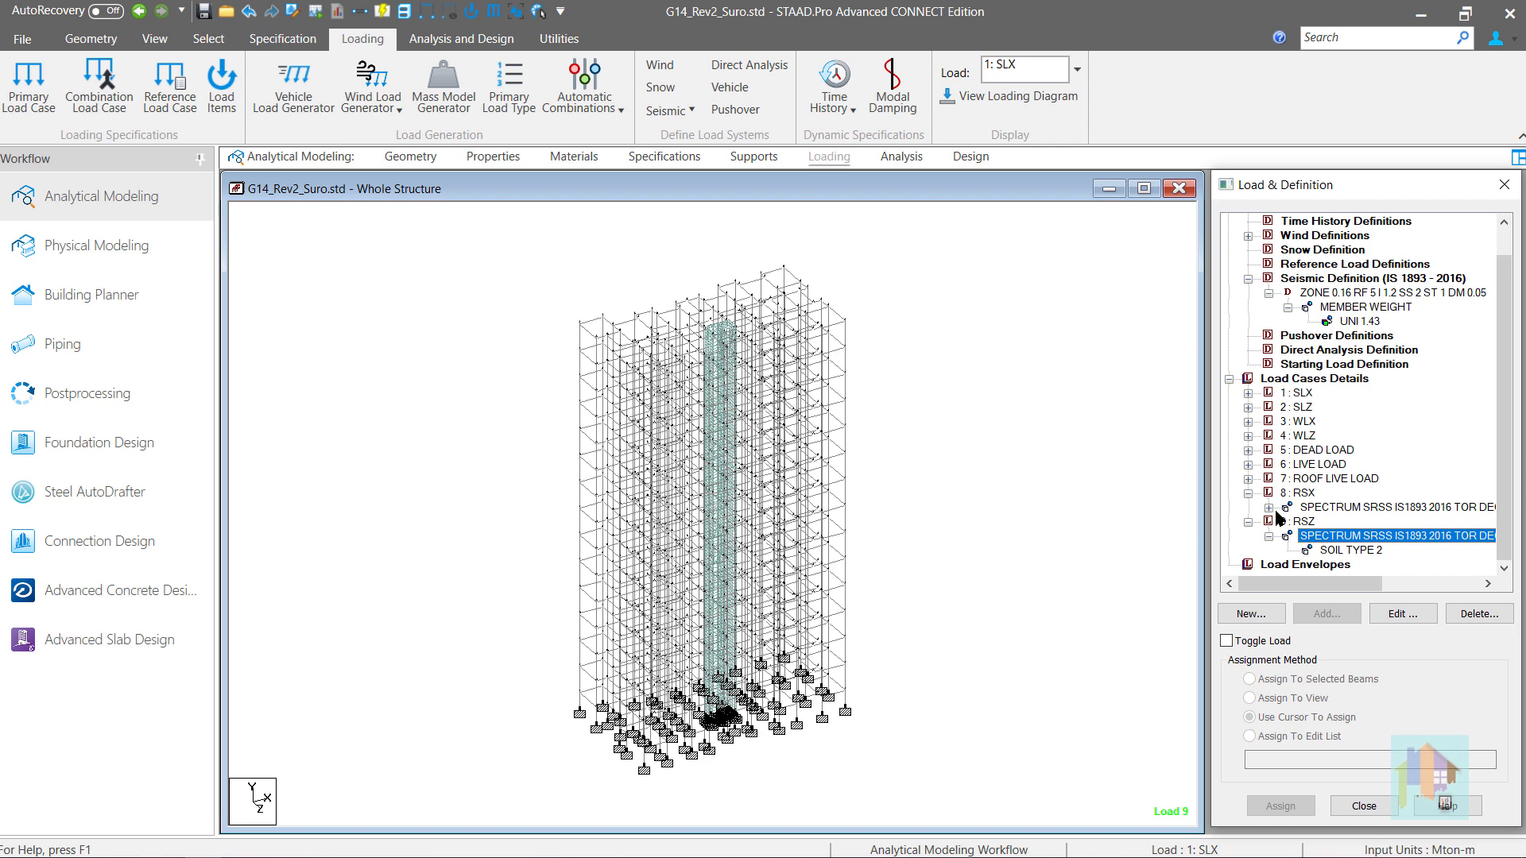
left_click(1299, 494)
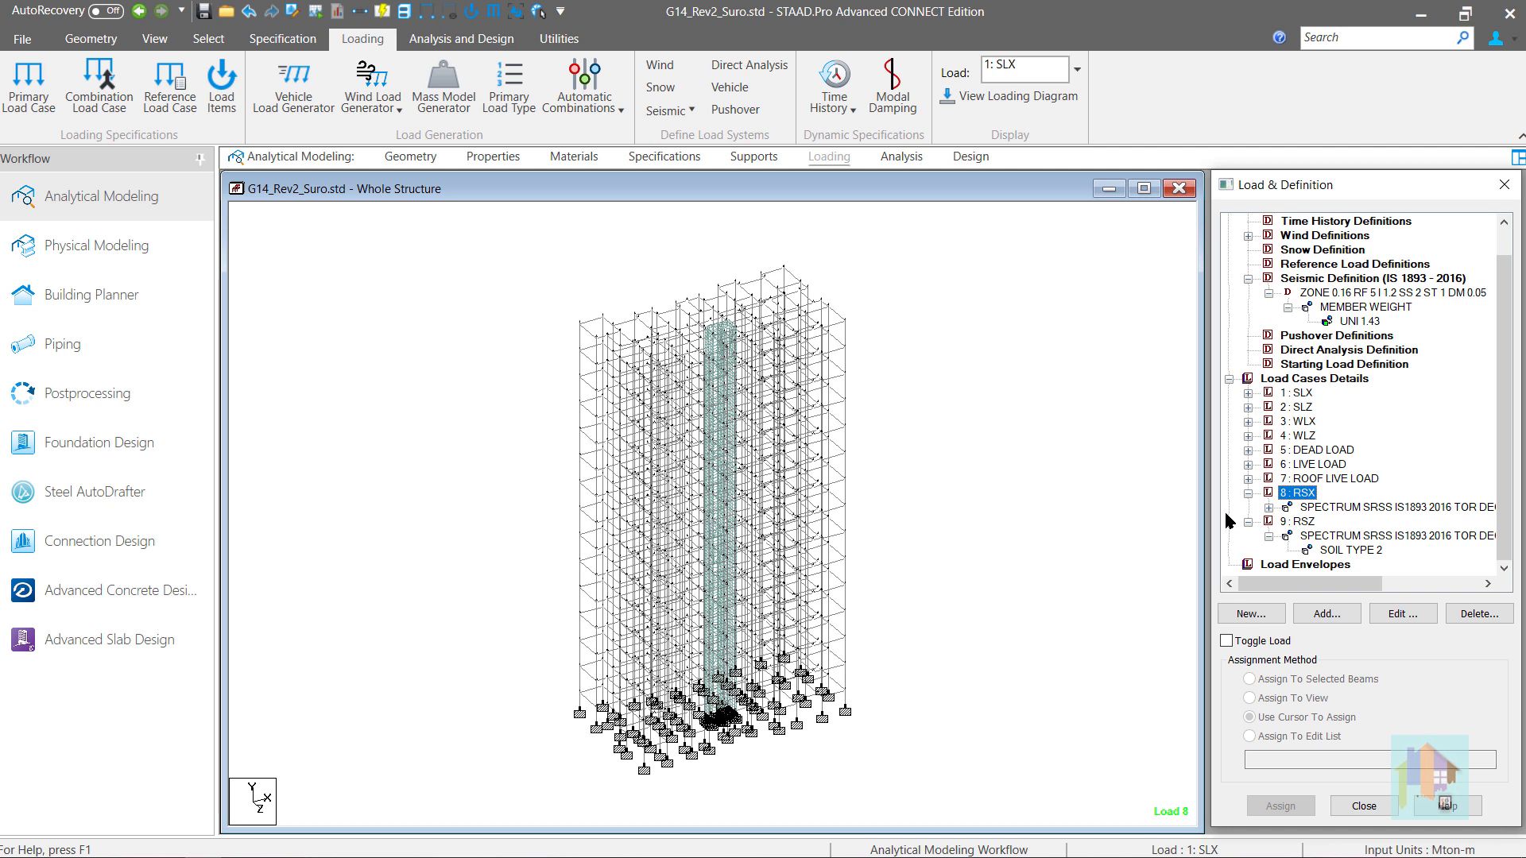
- Reopen the input file and copy the selfweight and UNI GY -1.43 member load lines from LOAD 5 to below the LOAD 8 RSX heading
left_click(295, 13)
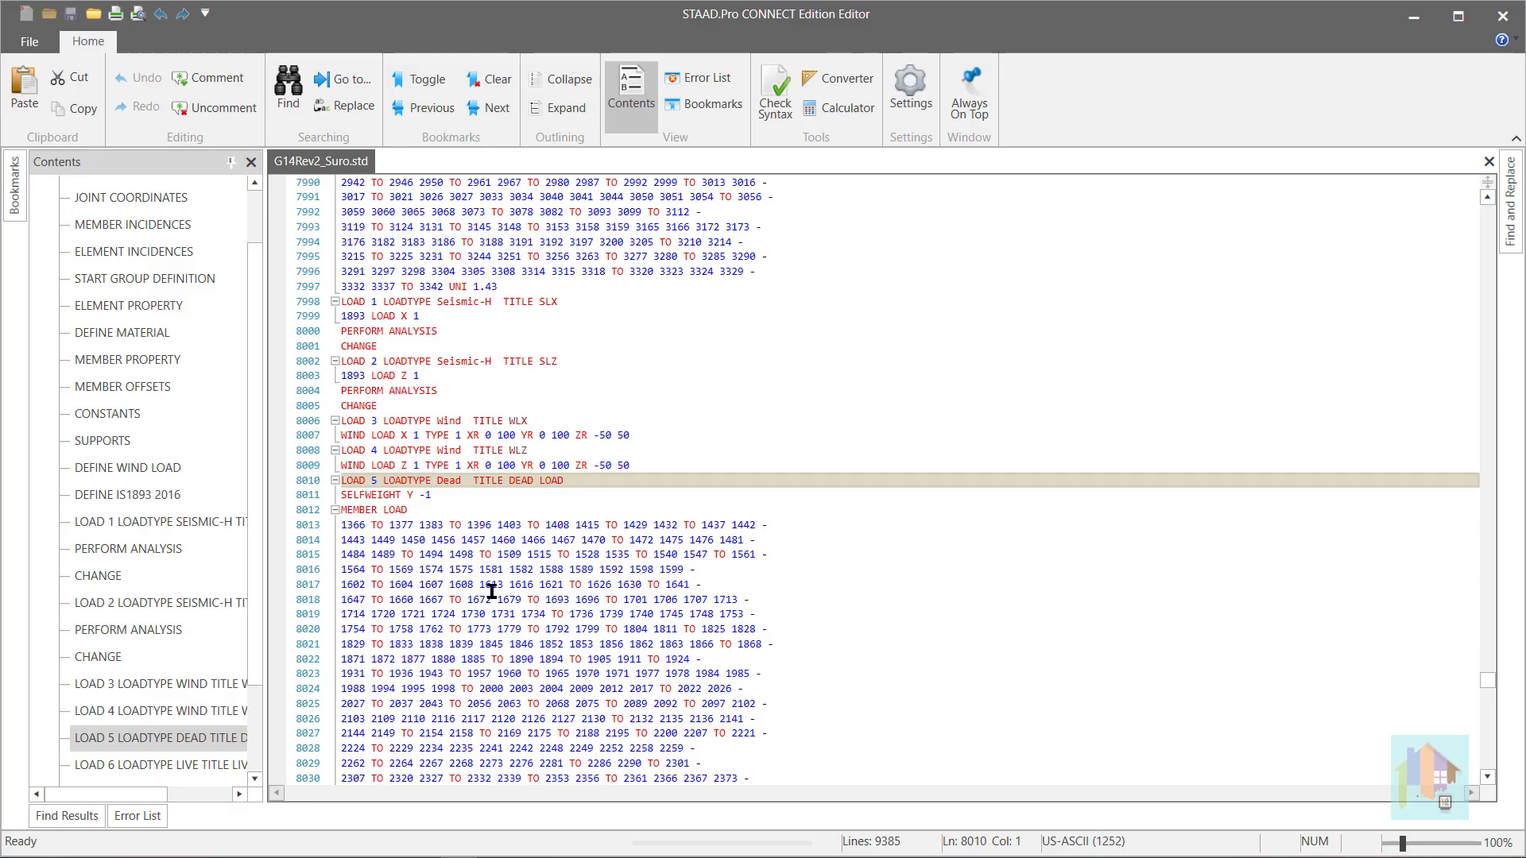
scroll(491, 592, "down", 5)
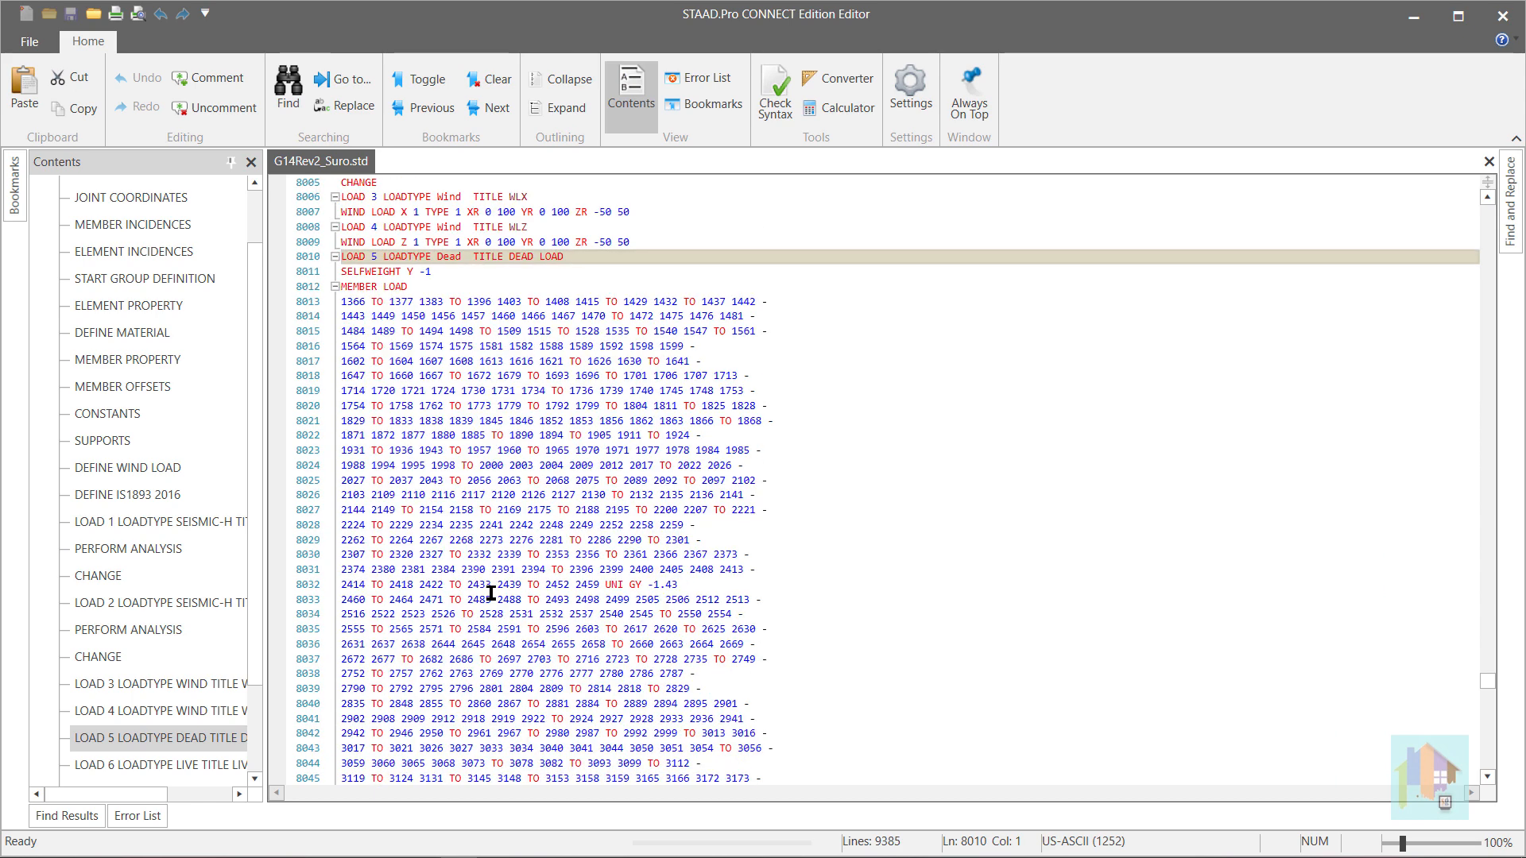
scroll(531, 621, "down", 3)
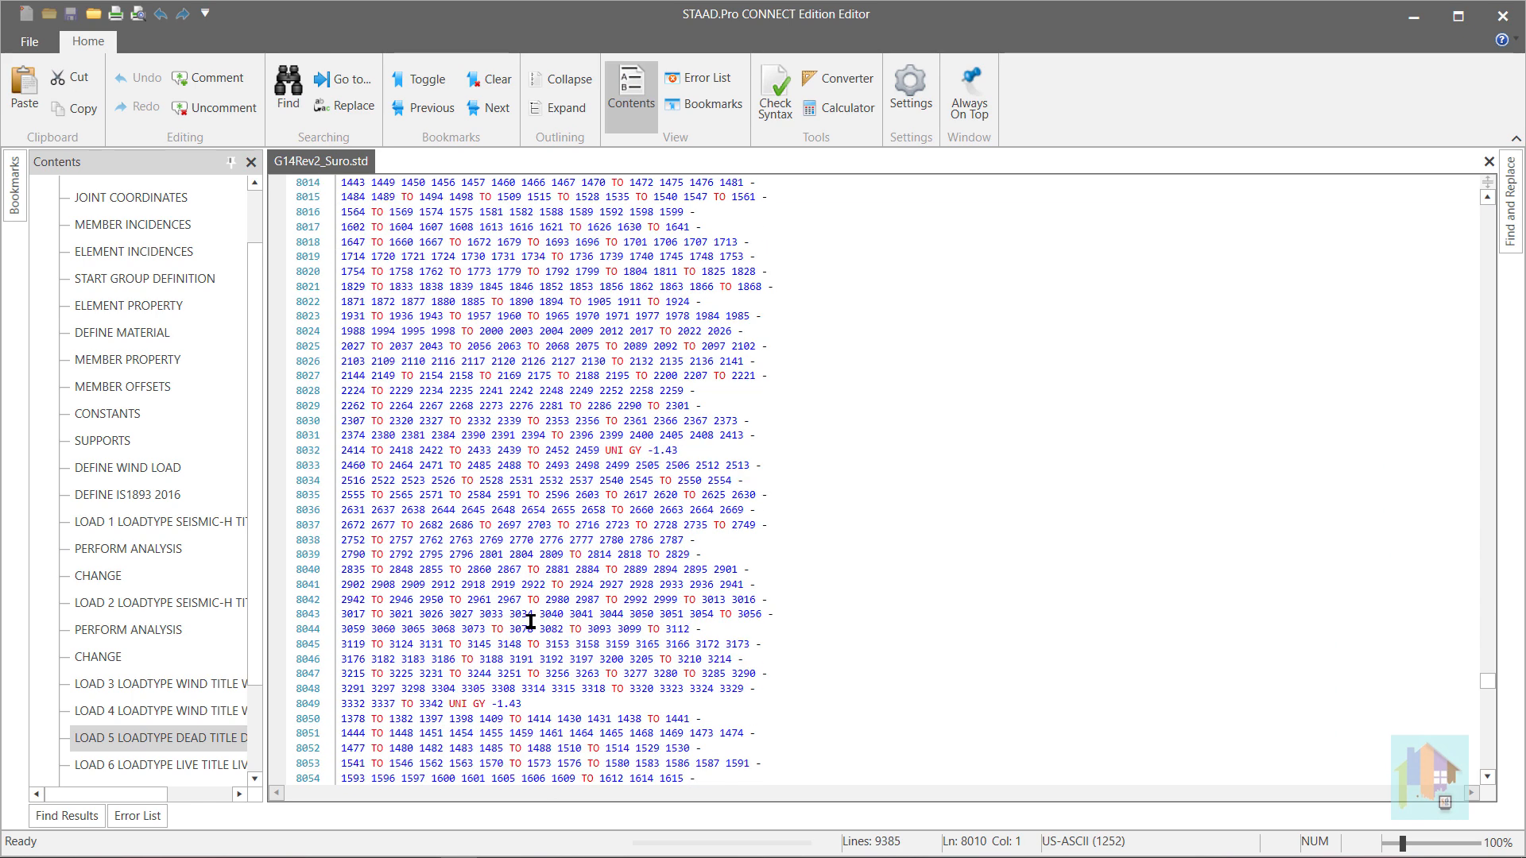
scroll(531, 620, "up", 1)
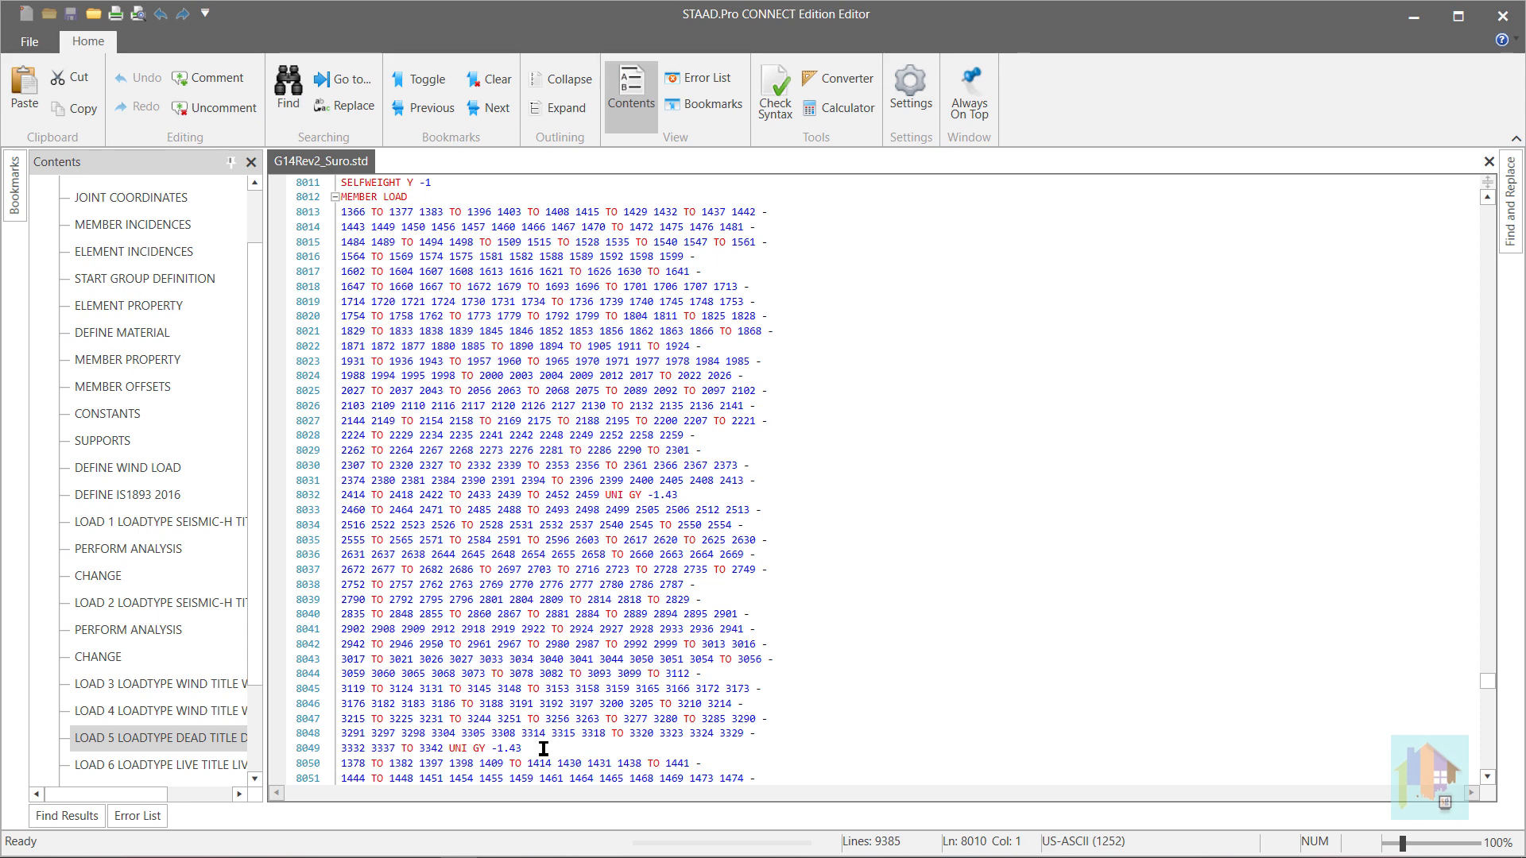
left_click_drag(527, 752, 334, 186)
key("ctrl+c")
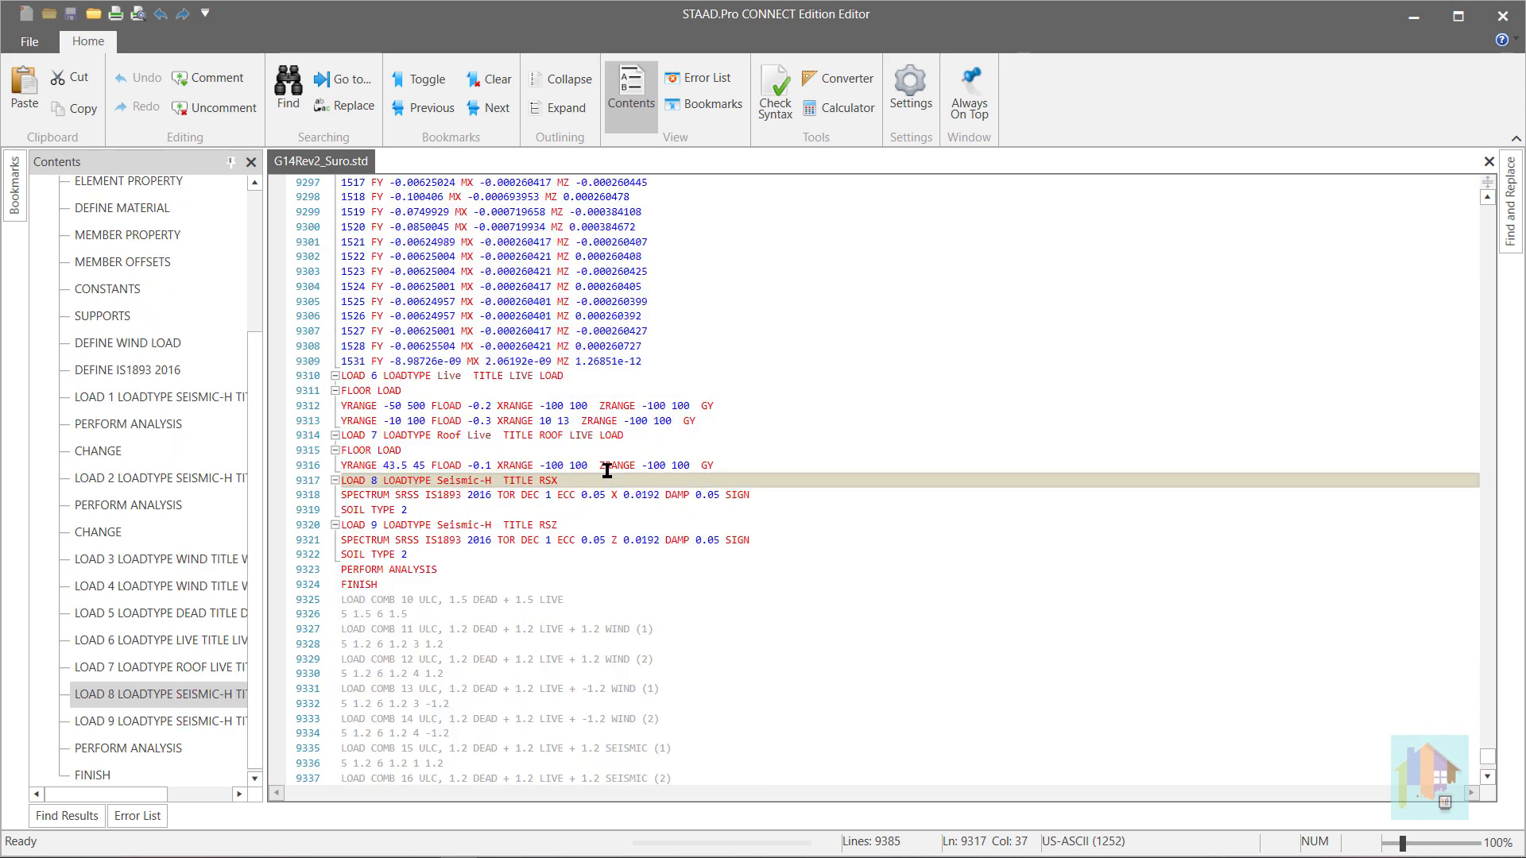
key("Return")
key("ctrl+v")
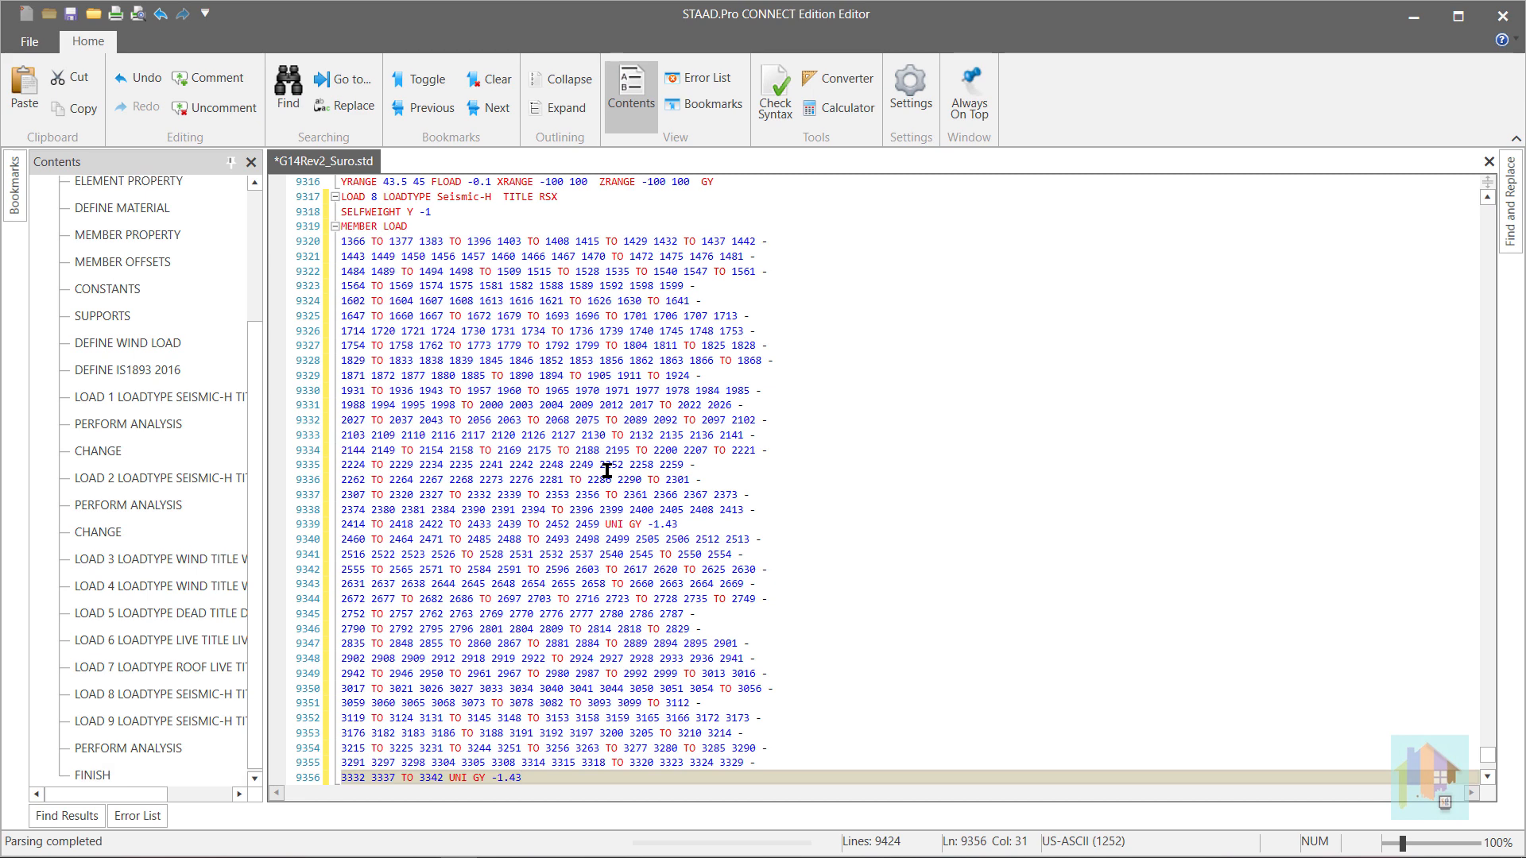
- Paste the copied selfweight and member load block two more times under LOAD 8 RSX
key("Return")
key("ctrl+v")
key("Return")
key("ctrl+v")
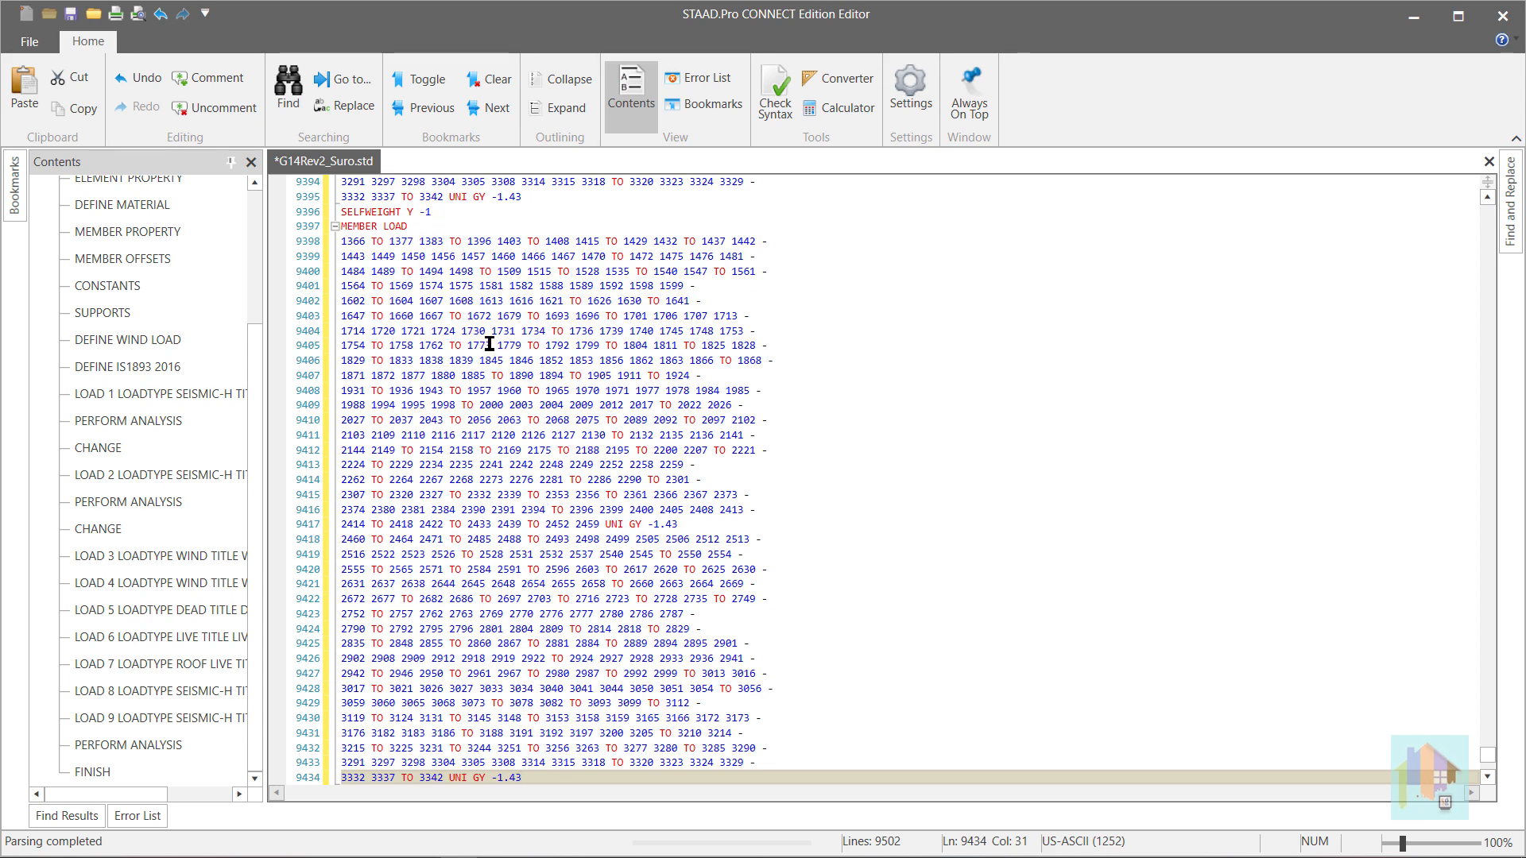
- Change the selfweight direction to X in the third pasted RSX block and to Z in the second block
scroll(480, 349, "up", 5)
scroll(476, 372, "up", 2)
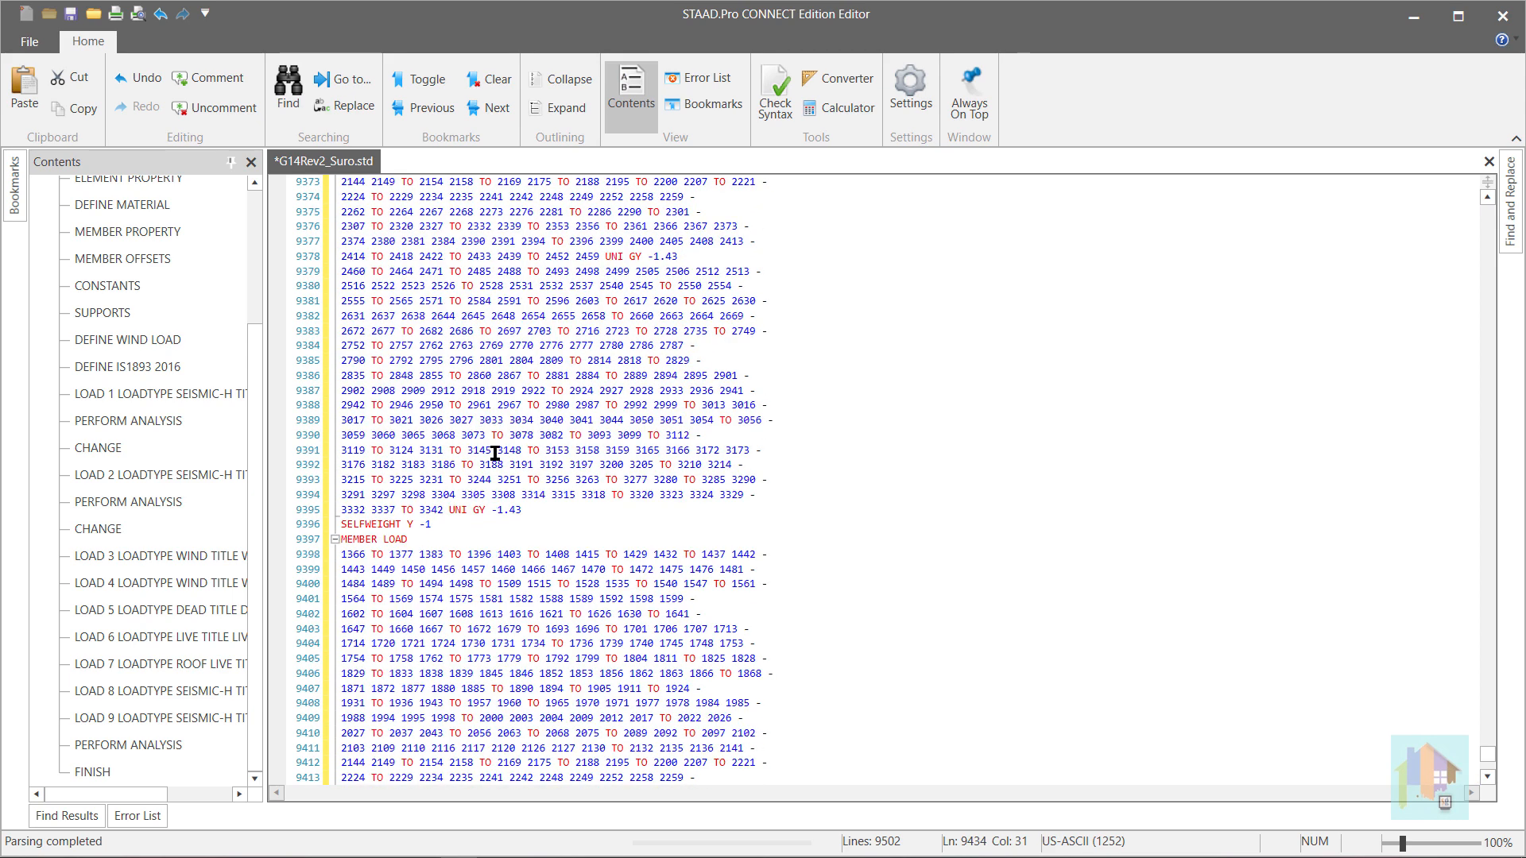
left_click(409, 524)
type("Y")
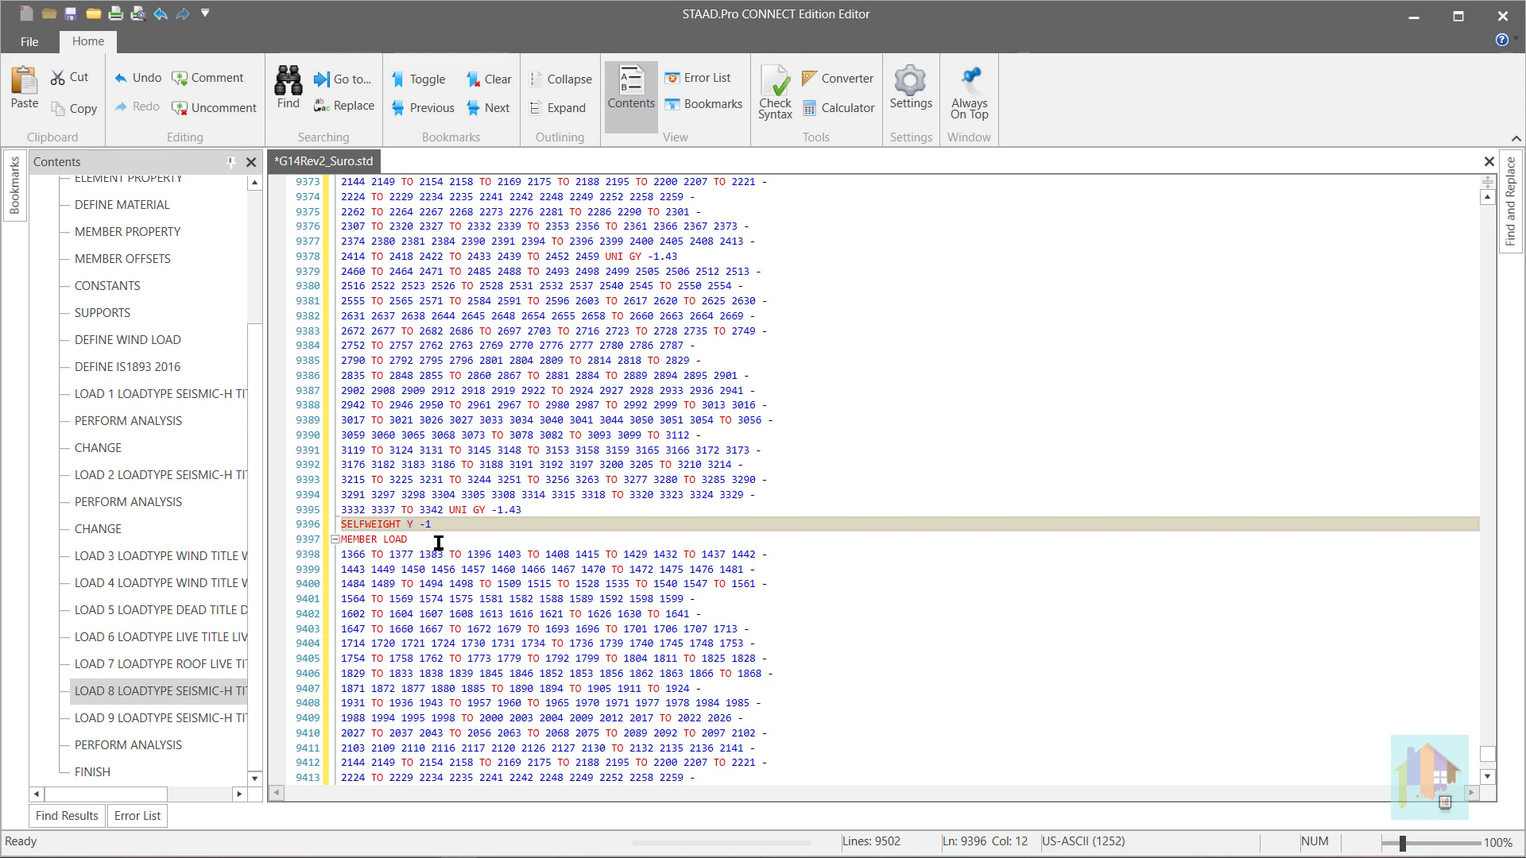
scroll(453, 525, "up", 9)
scroll(469, 515, "up", 2)
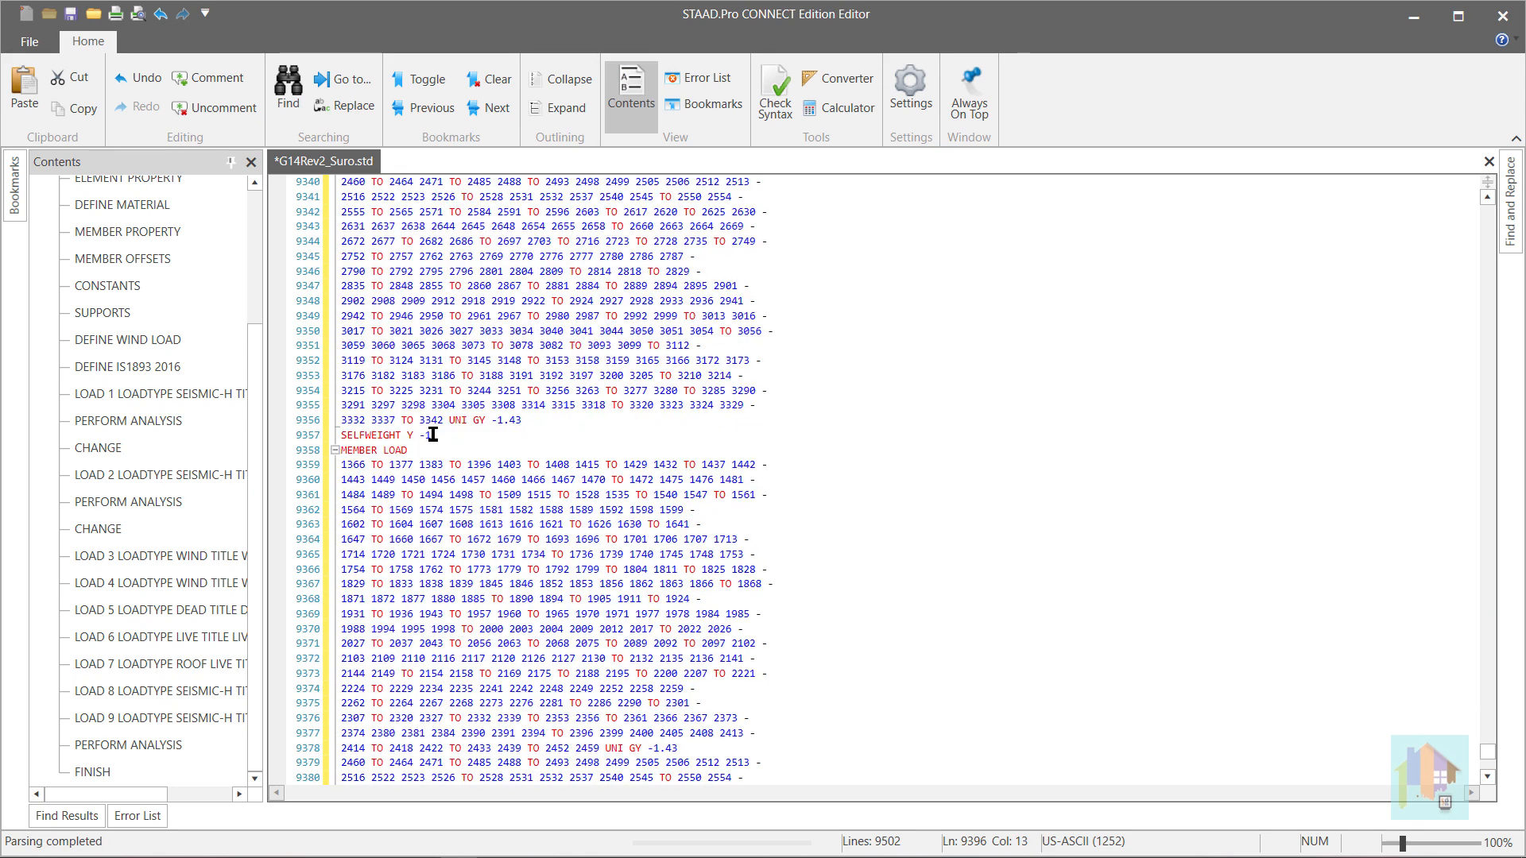
left_click(405, 435)
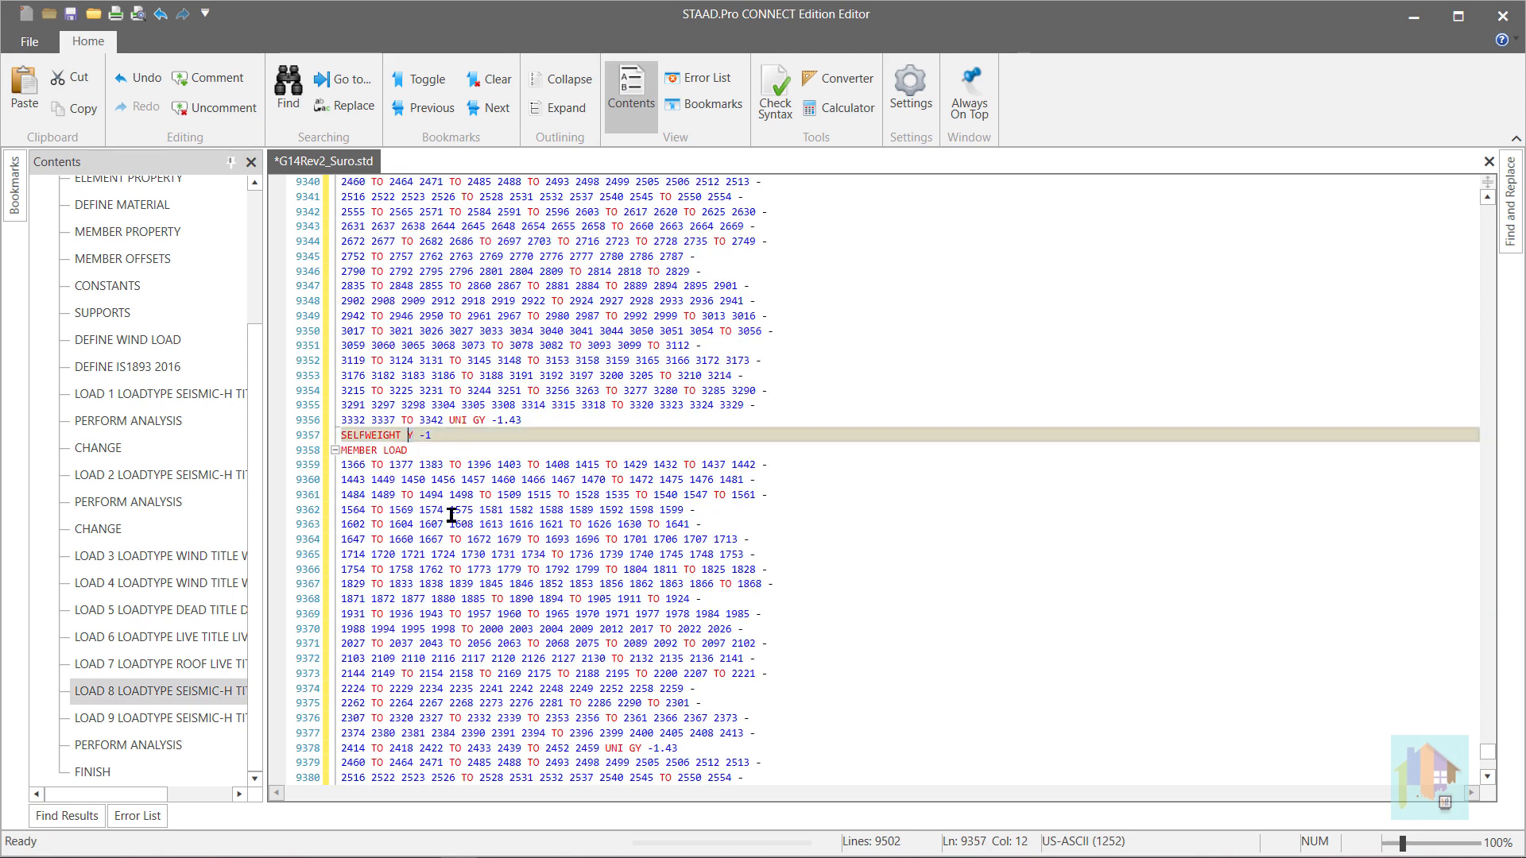
key("Delete")
type("Z")
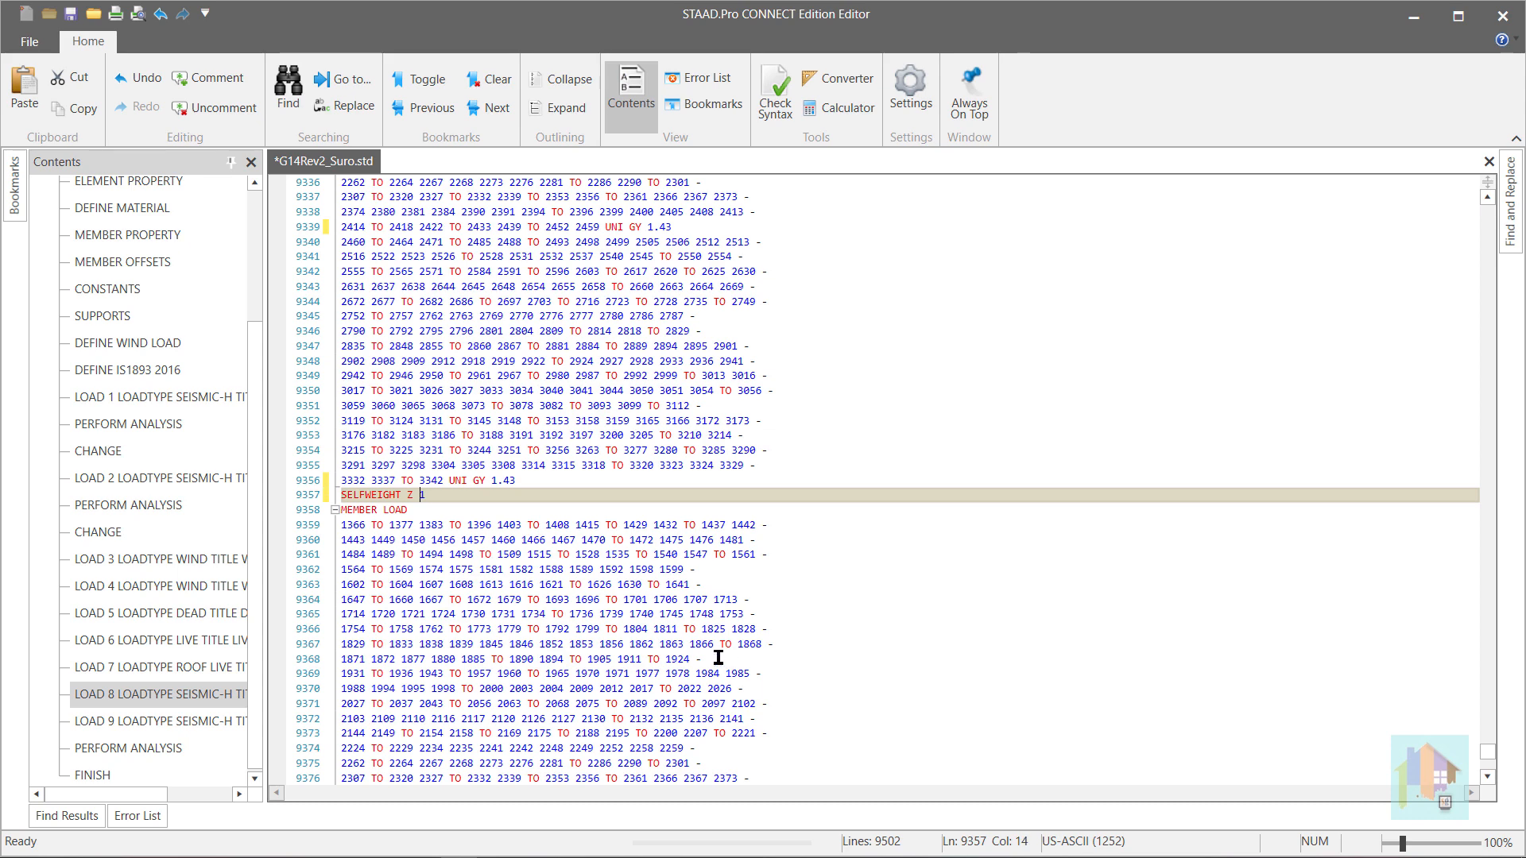
- Remove the minus sign from both UNI GZ loads in the second RSX block so each reads 1.43
scroll(675, 657, "down", 4)
left_click(653, 630)
key("BackSpace")
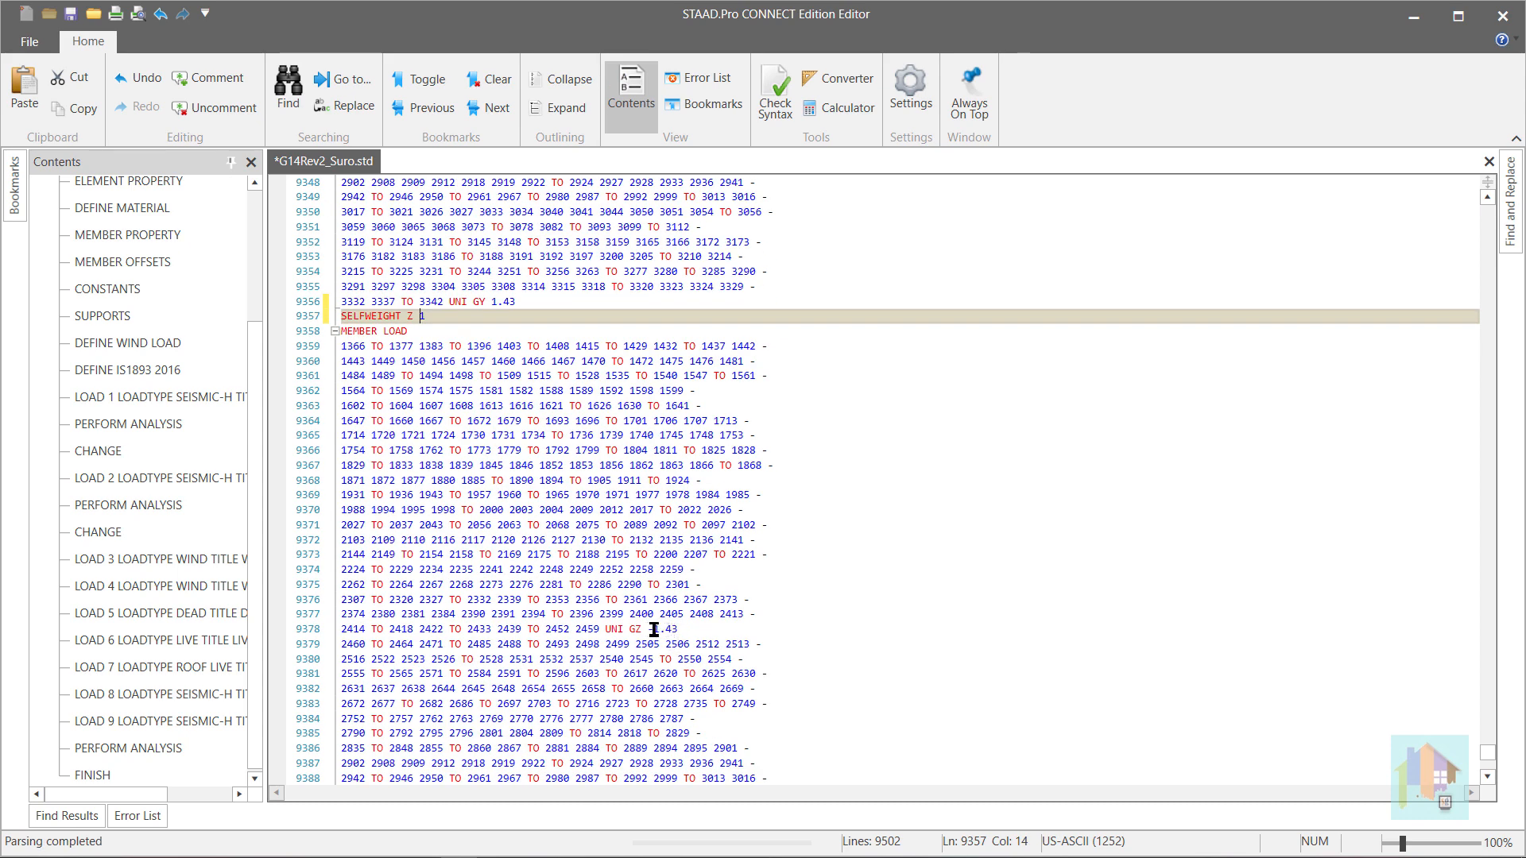
scroll(660, 685, "down", 4)
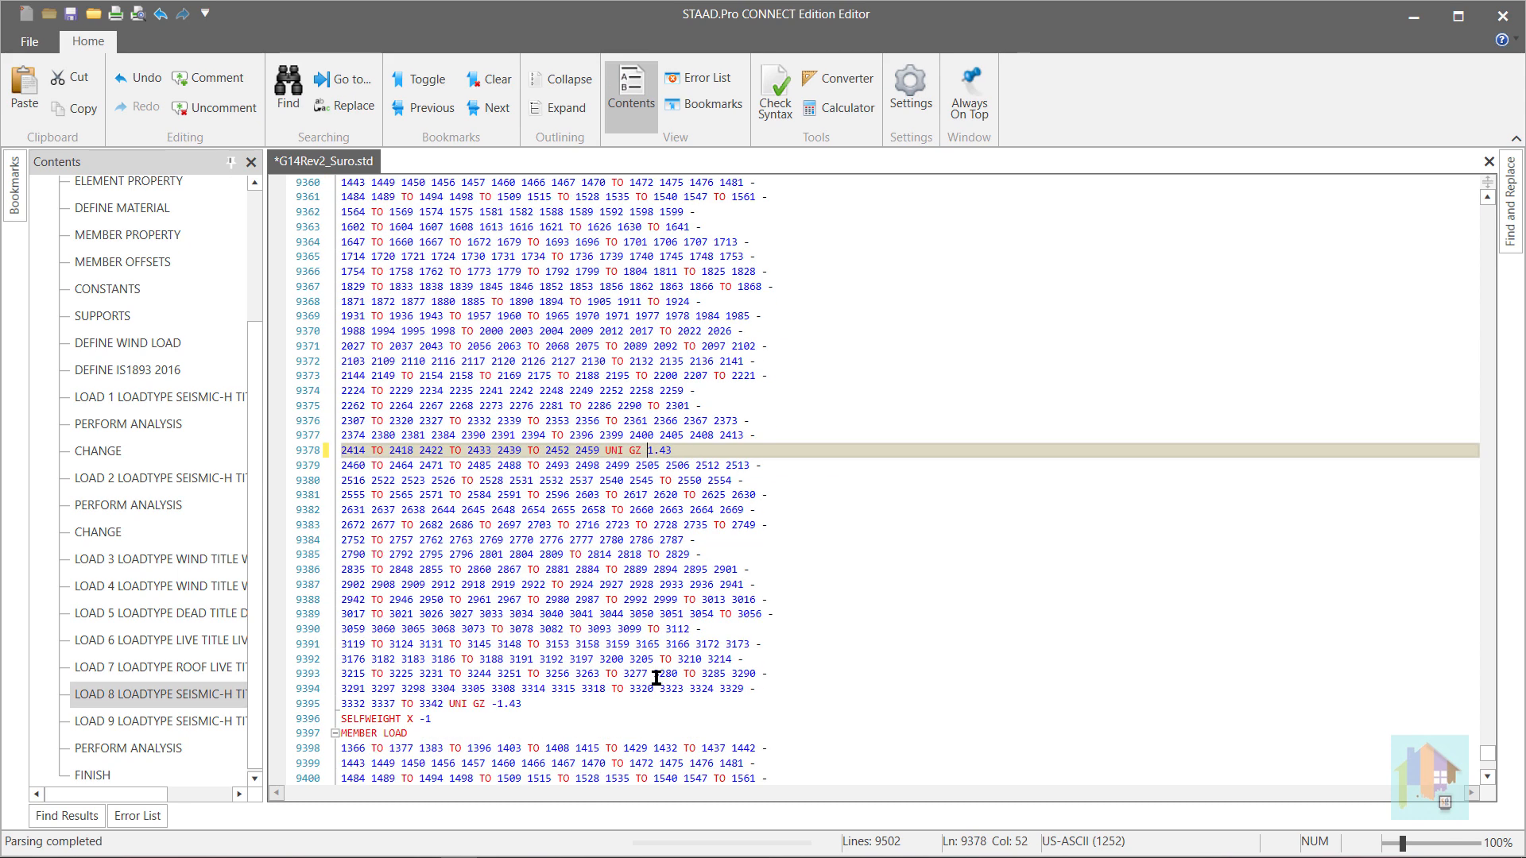
left_click(499, 704)
key("BackSpace")
- Make the third RSX block positive, with a selfweight X factor of 1 and both UNI GX loads at 1.43
left_click(424, 720)
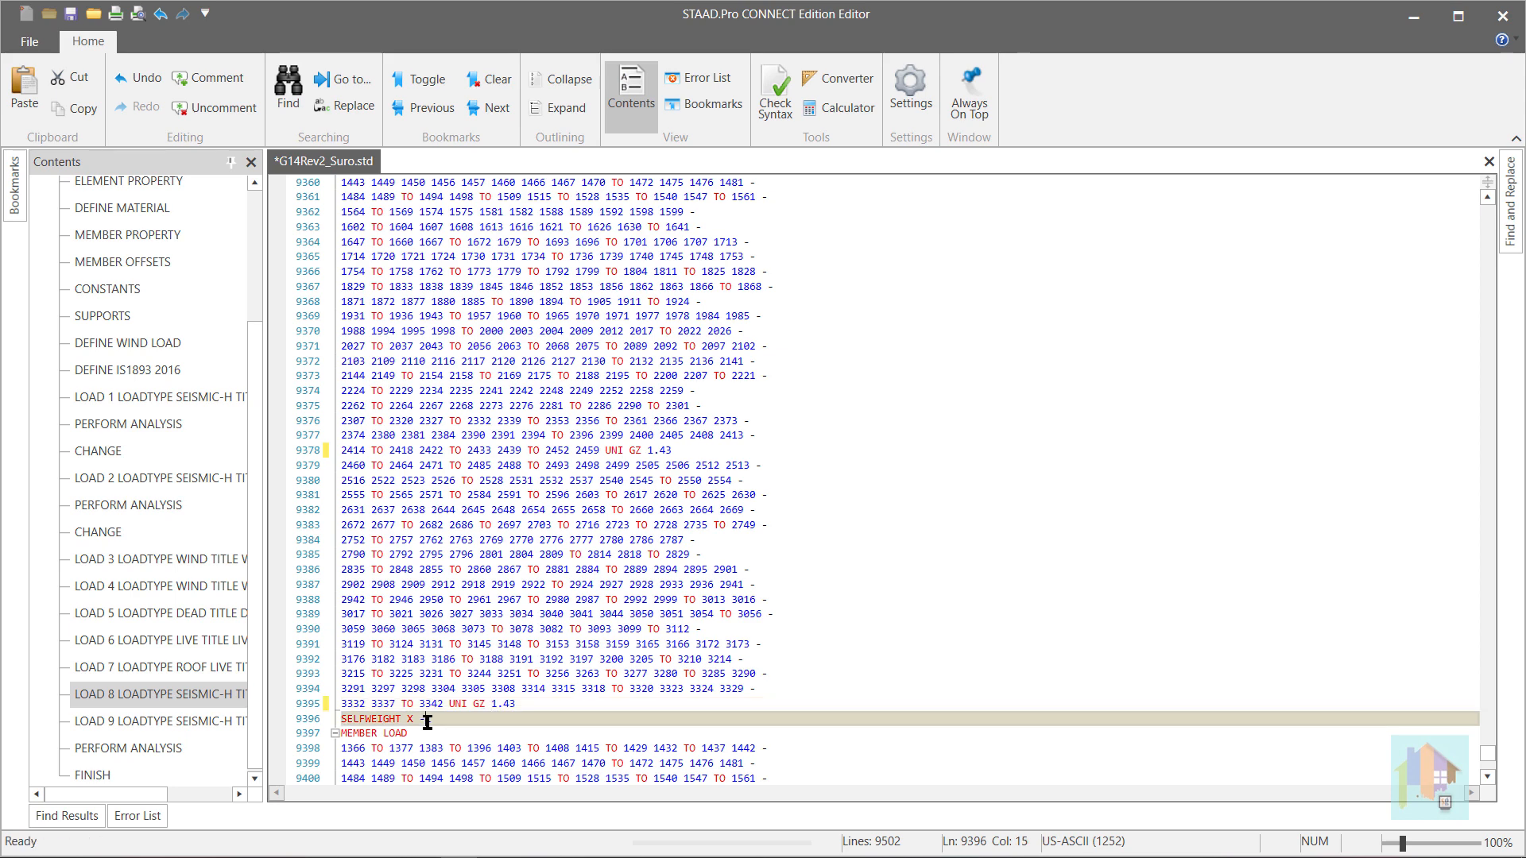
key("BackSpace")
scroll(705, 676, "down", 3)
scroll(705, 676, "down", 8)
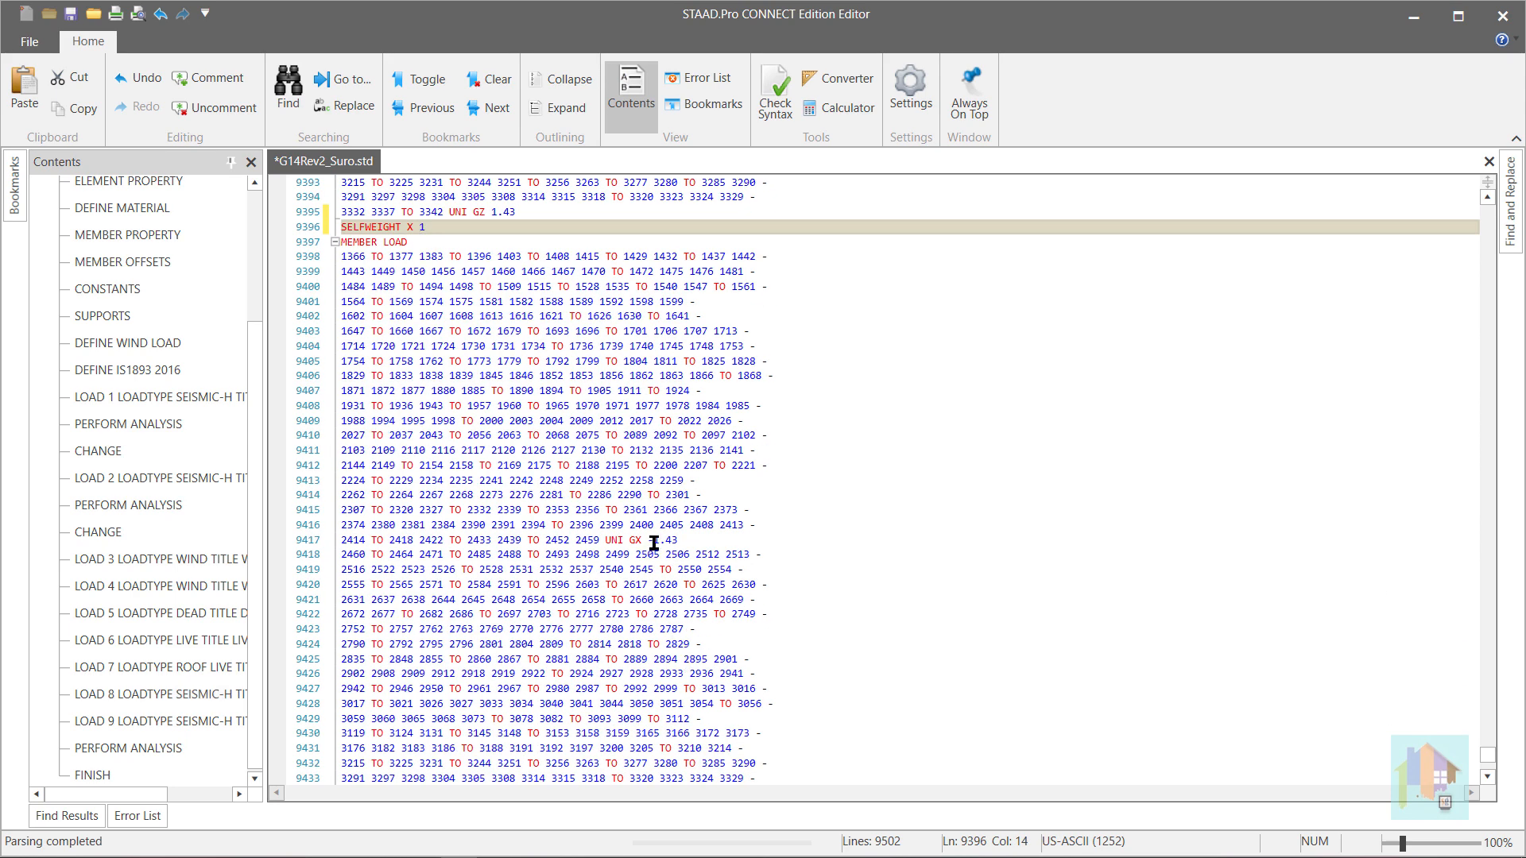
left_click(647, 540)
key("BackSpace")
scroll(682, 711, "down", 4)
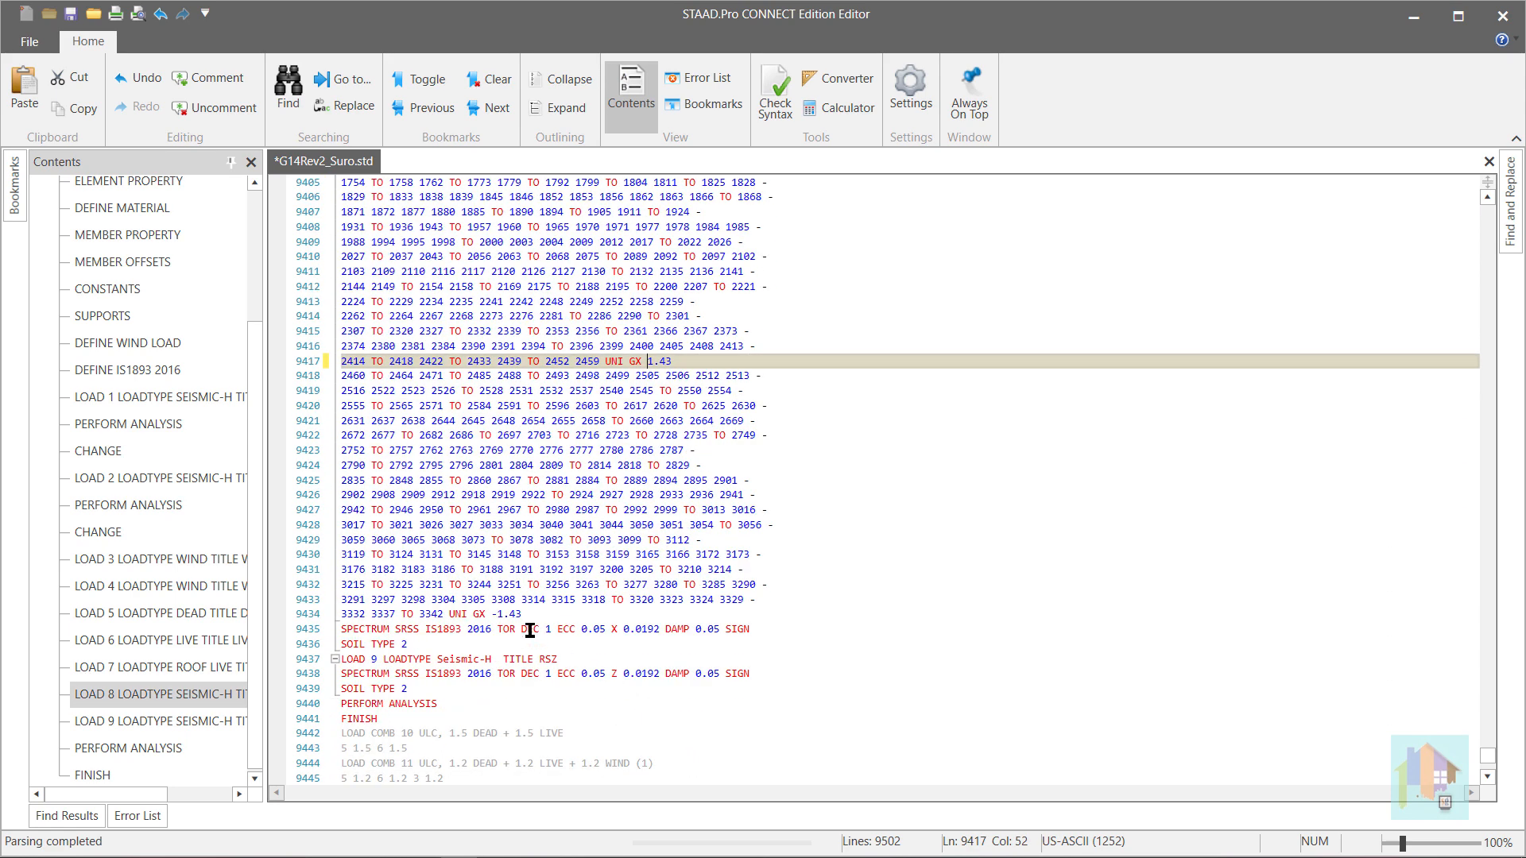
left_click(502, 615)
key("BackSpace")
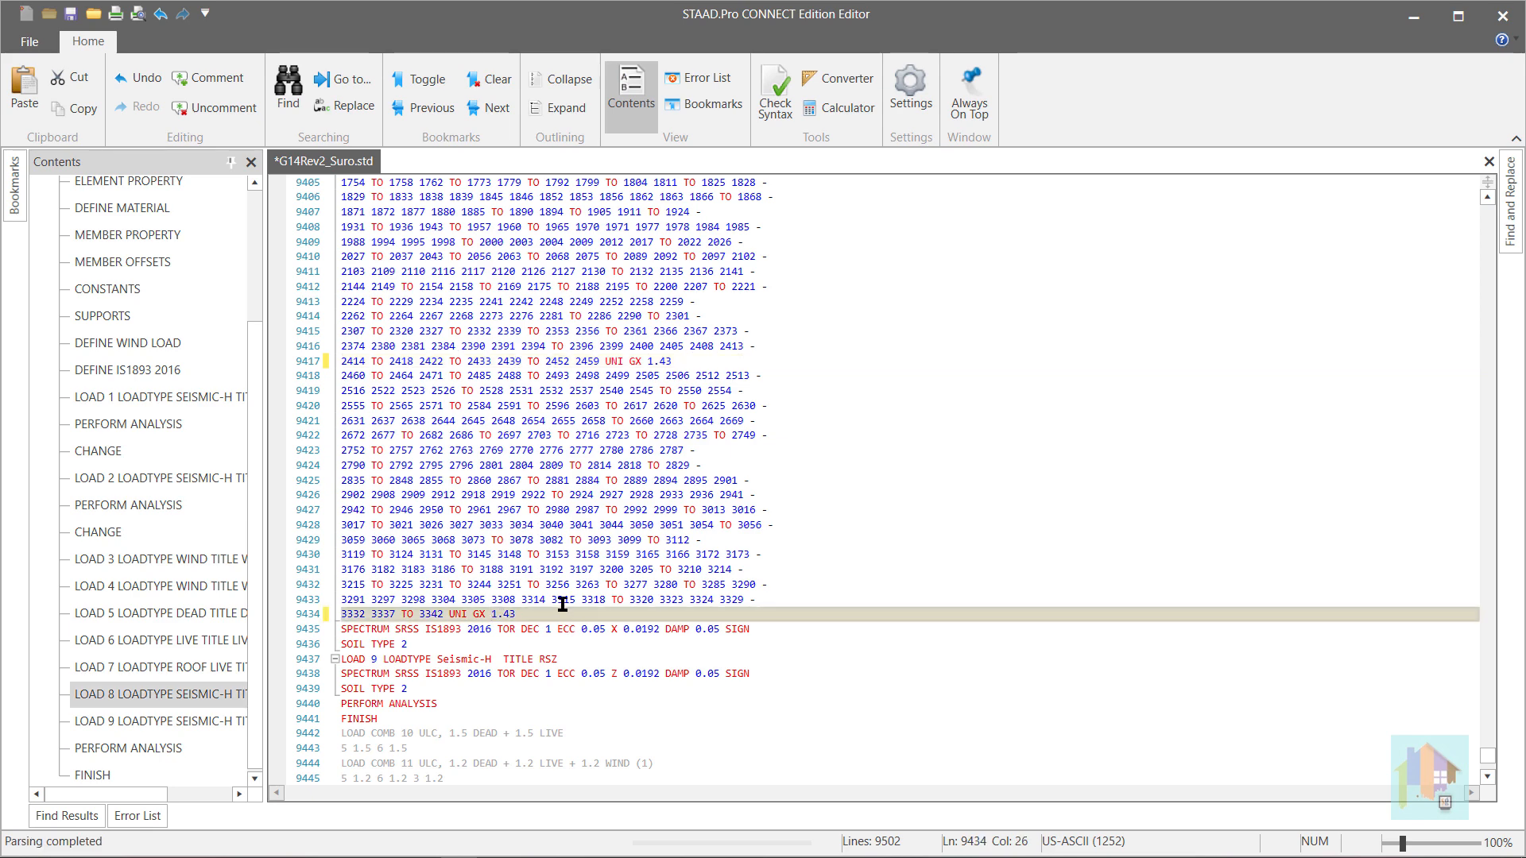
- Save the edited input file, close the editor and review the loads added to the RSX load case
key("ctrl+s")
left_click(1502, 15)
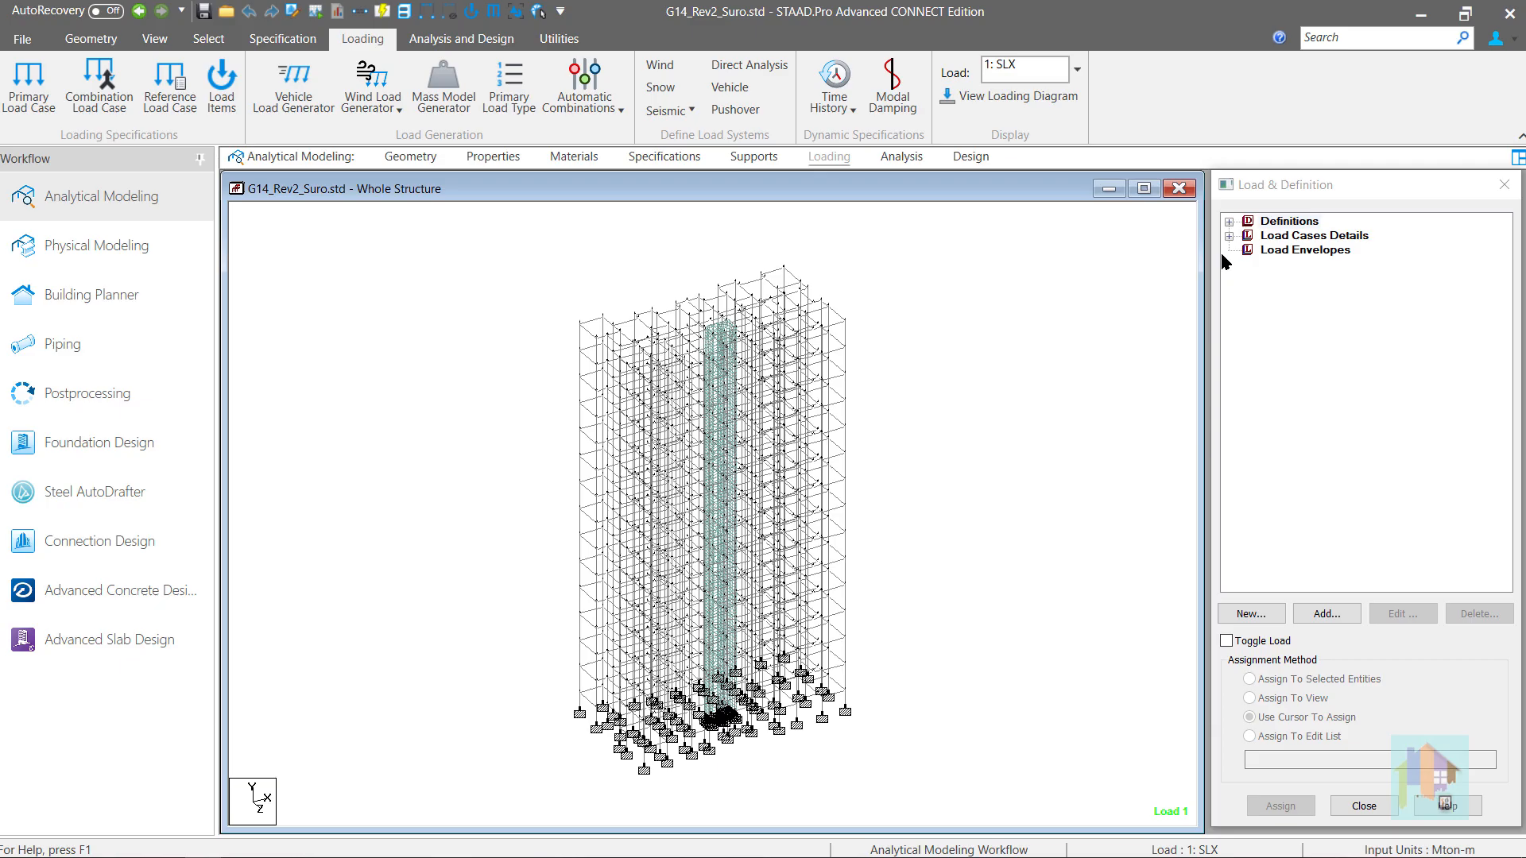
left_click(1229, 237)
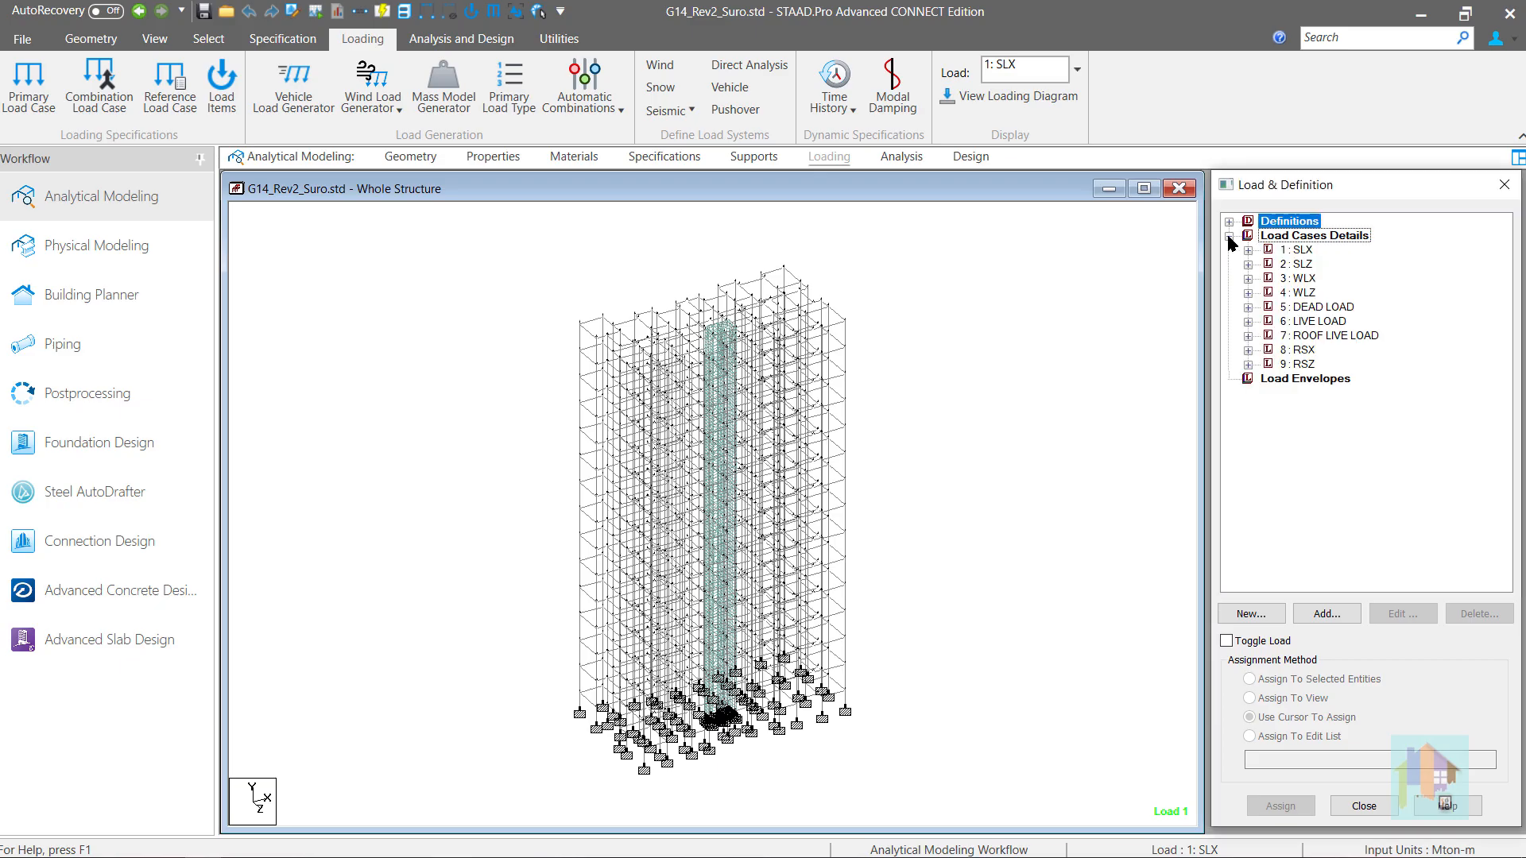
left_click(1248, 349)
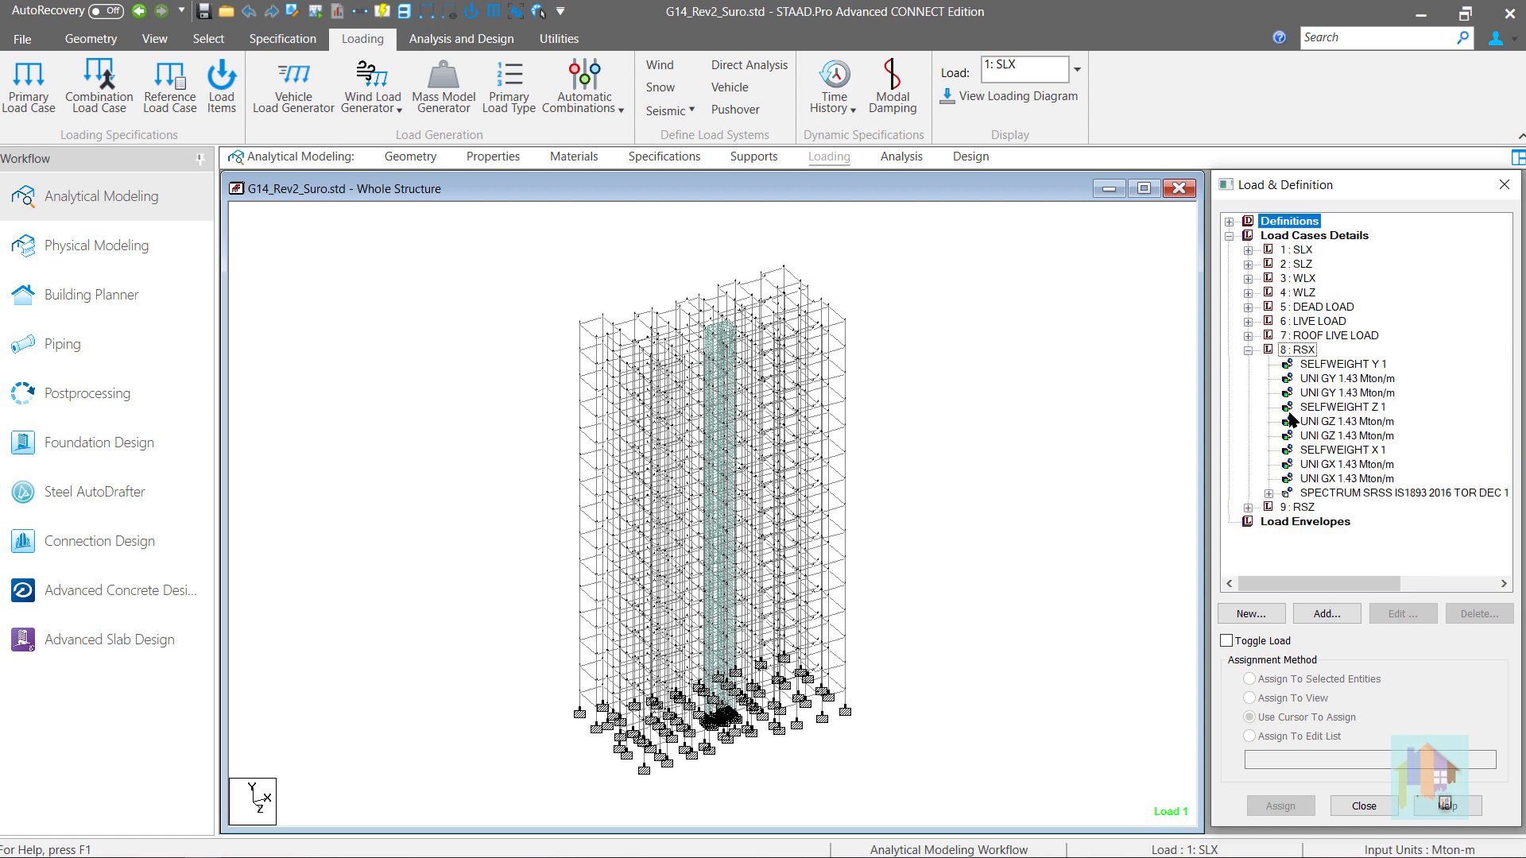
left_click(1316, 364)
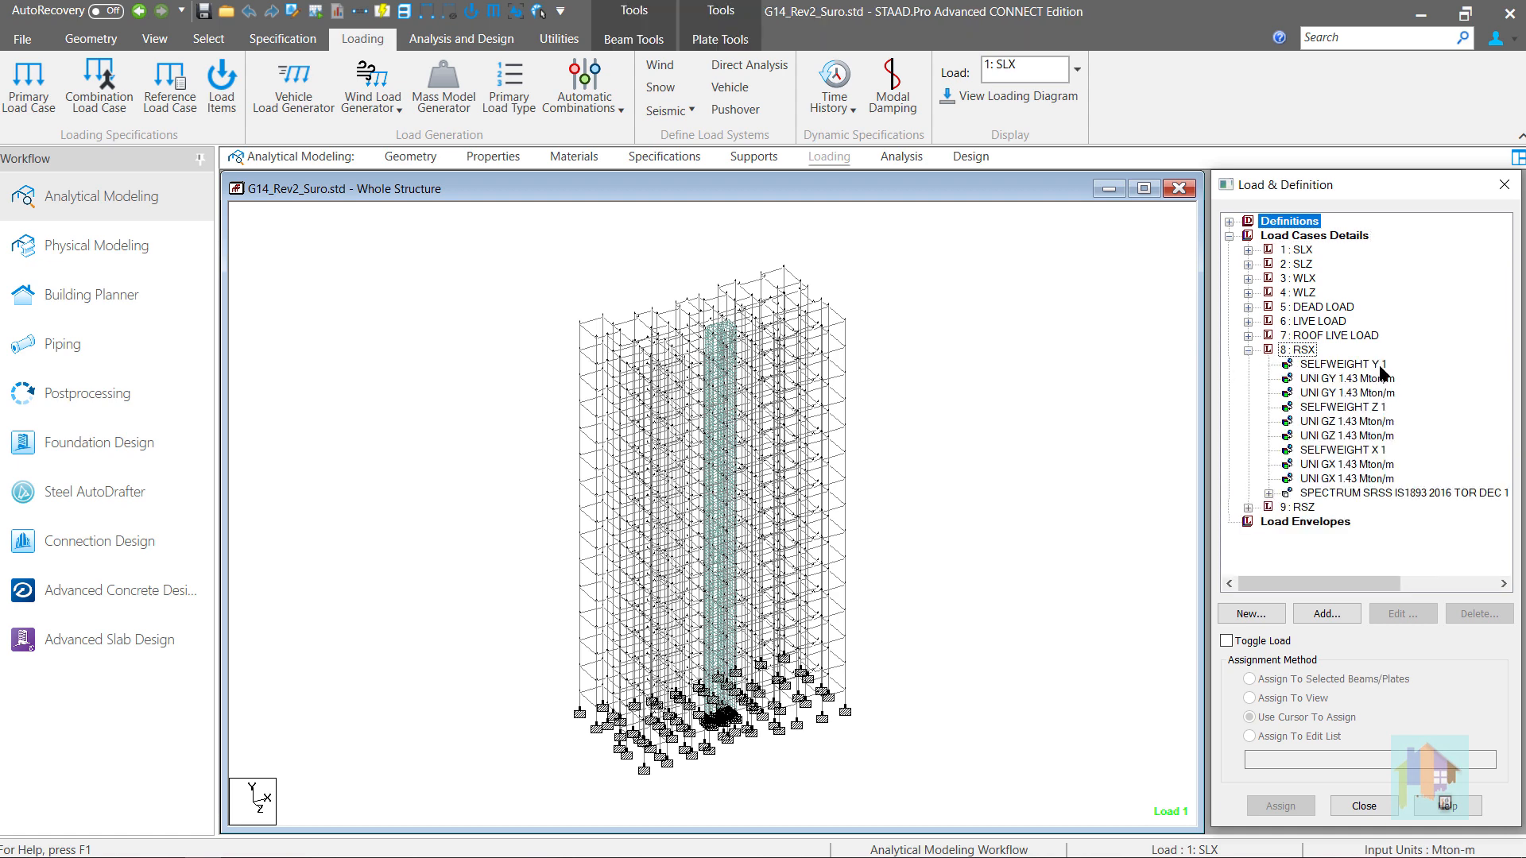
left_click(1300, 350)
left_click(1160, 407)
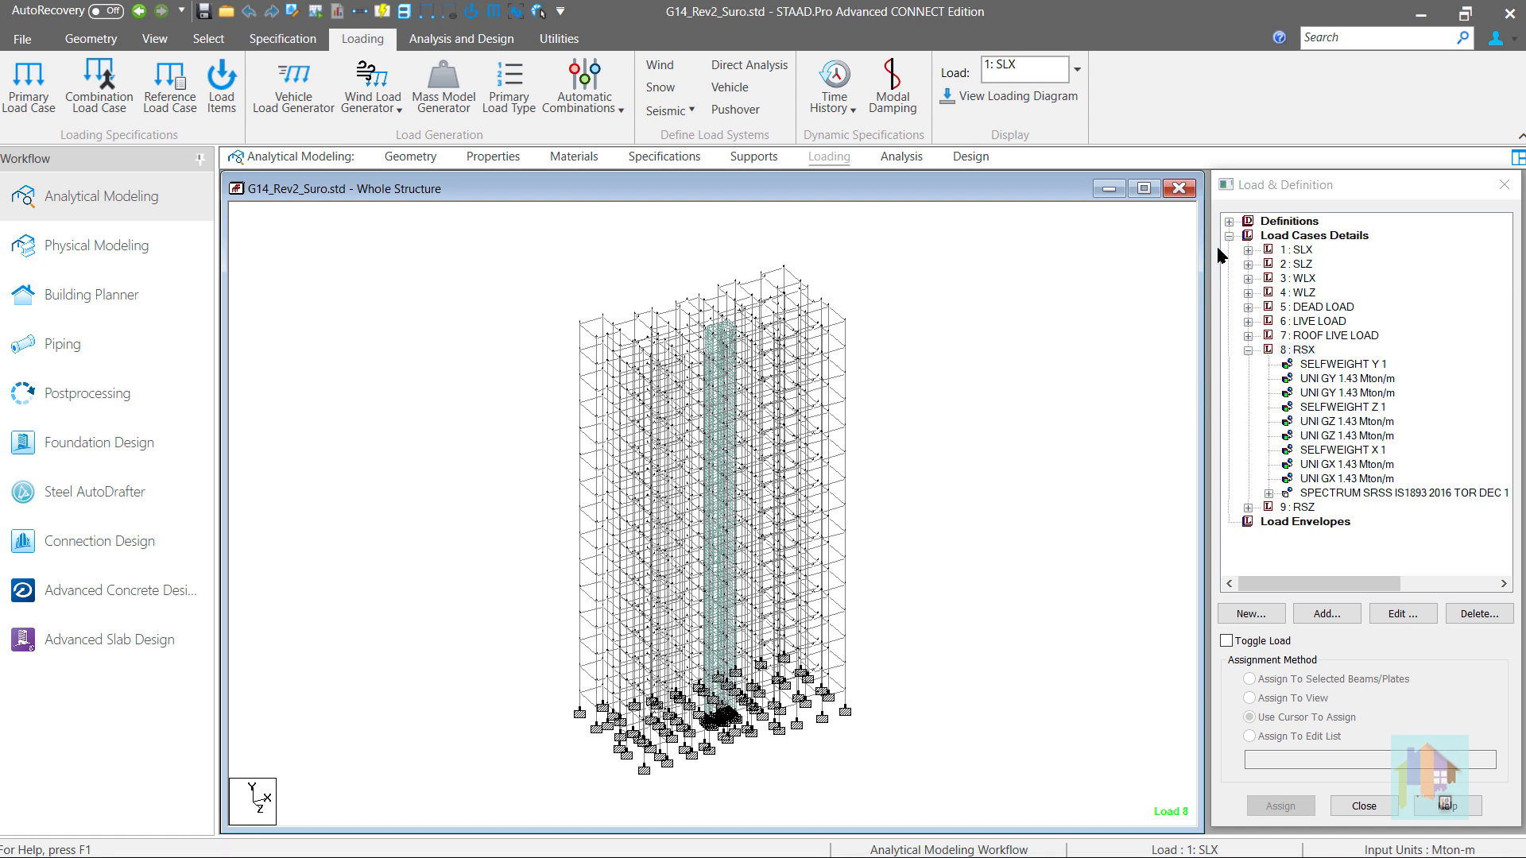
- Review the member weights under the IS 1893-2016 seismic definition and the mass loads in the RSX load case
left_click(1229, 221)
left_click(1248, 308)
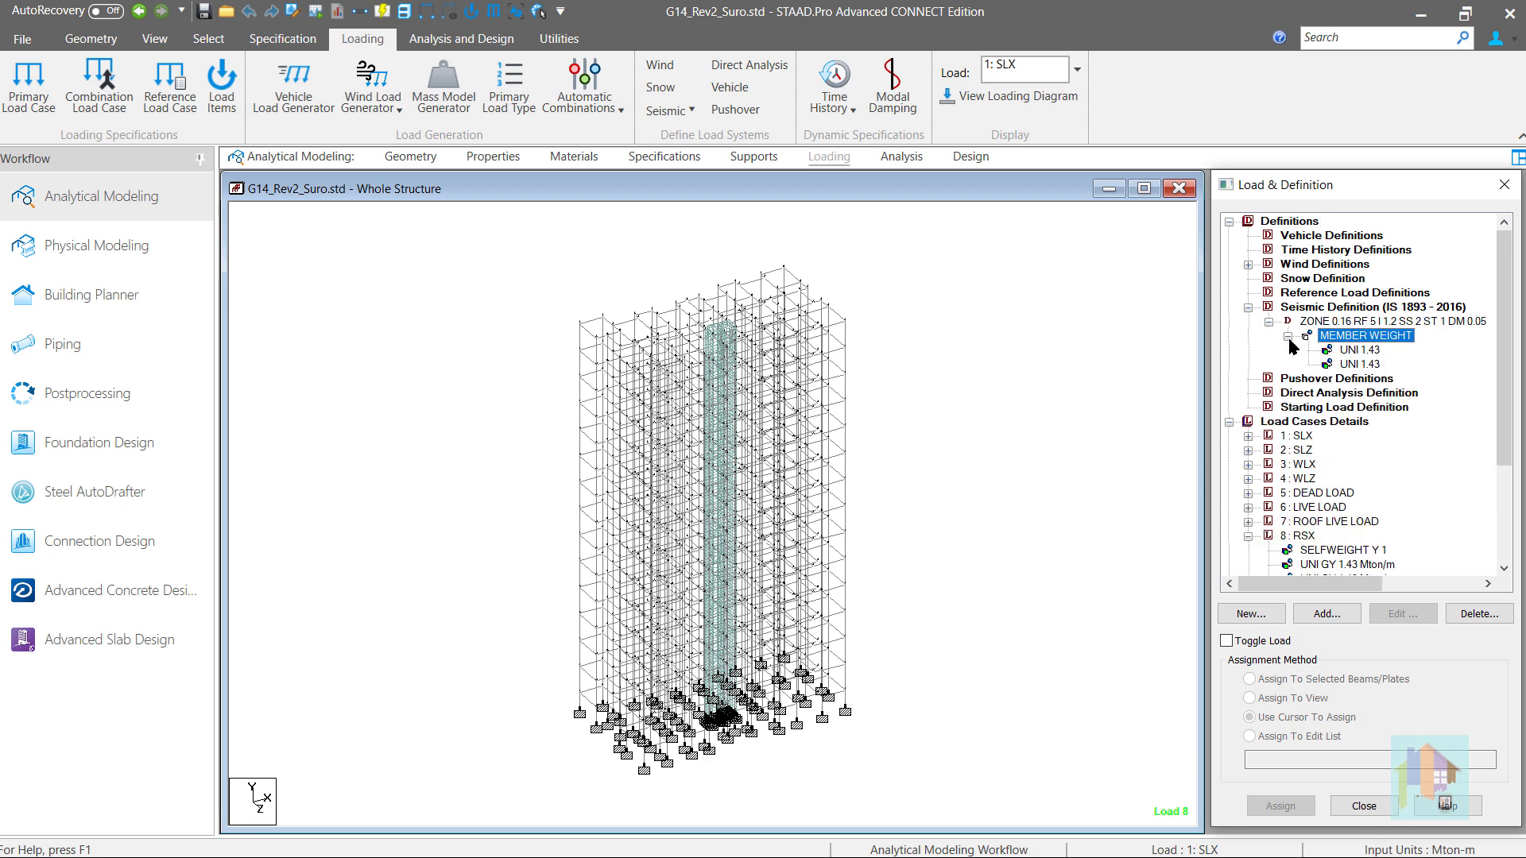
left_click(1347, 349)
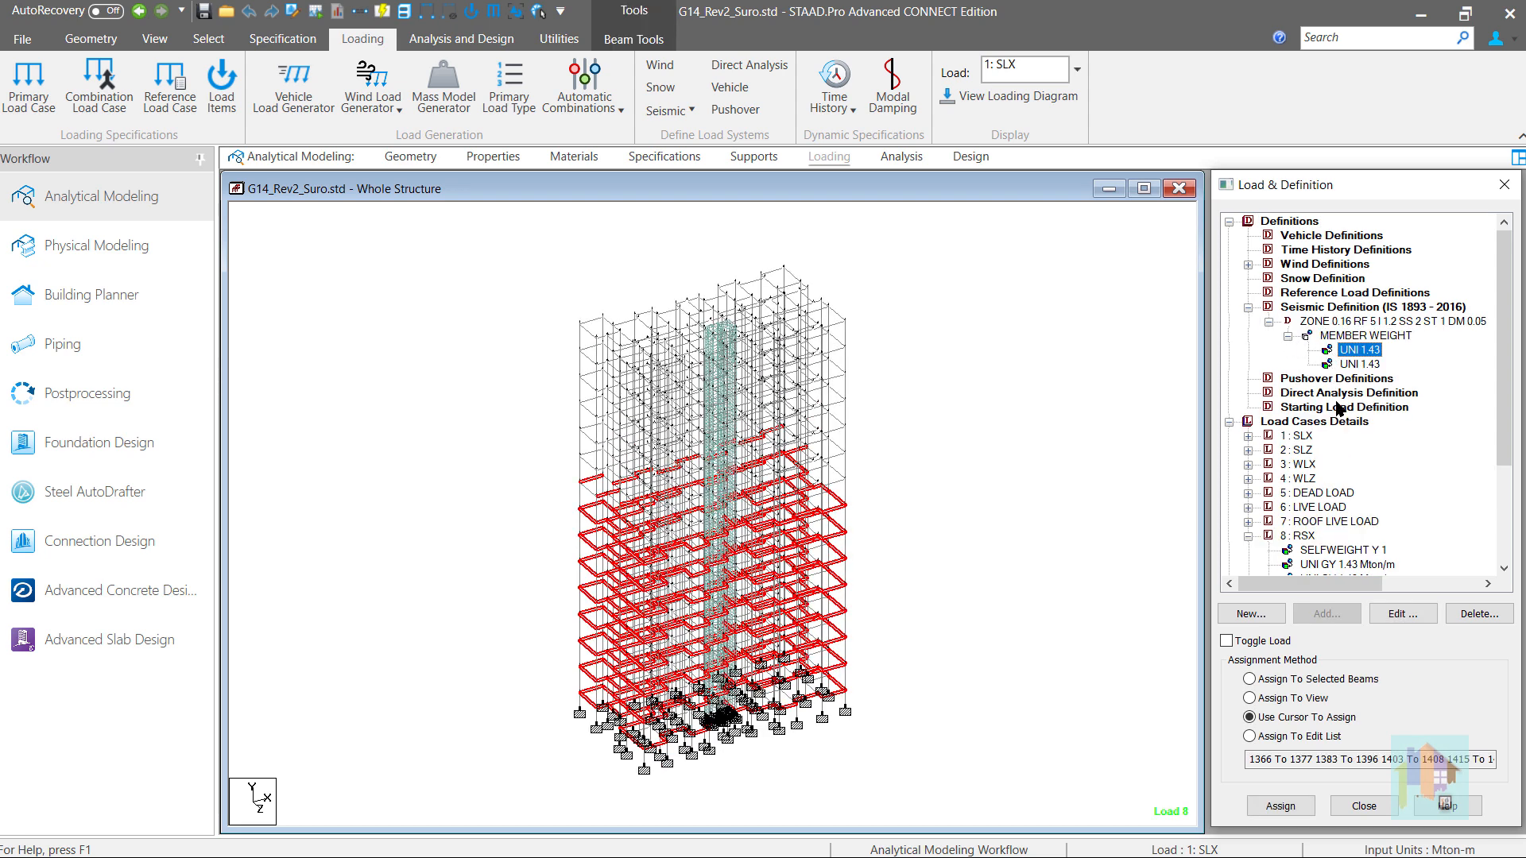
scroll(1367, 518, "down", 2)
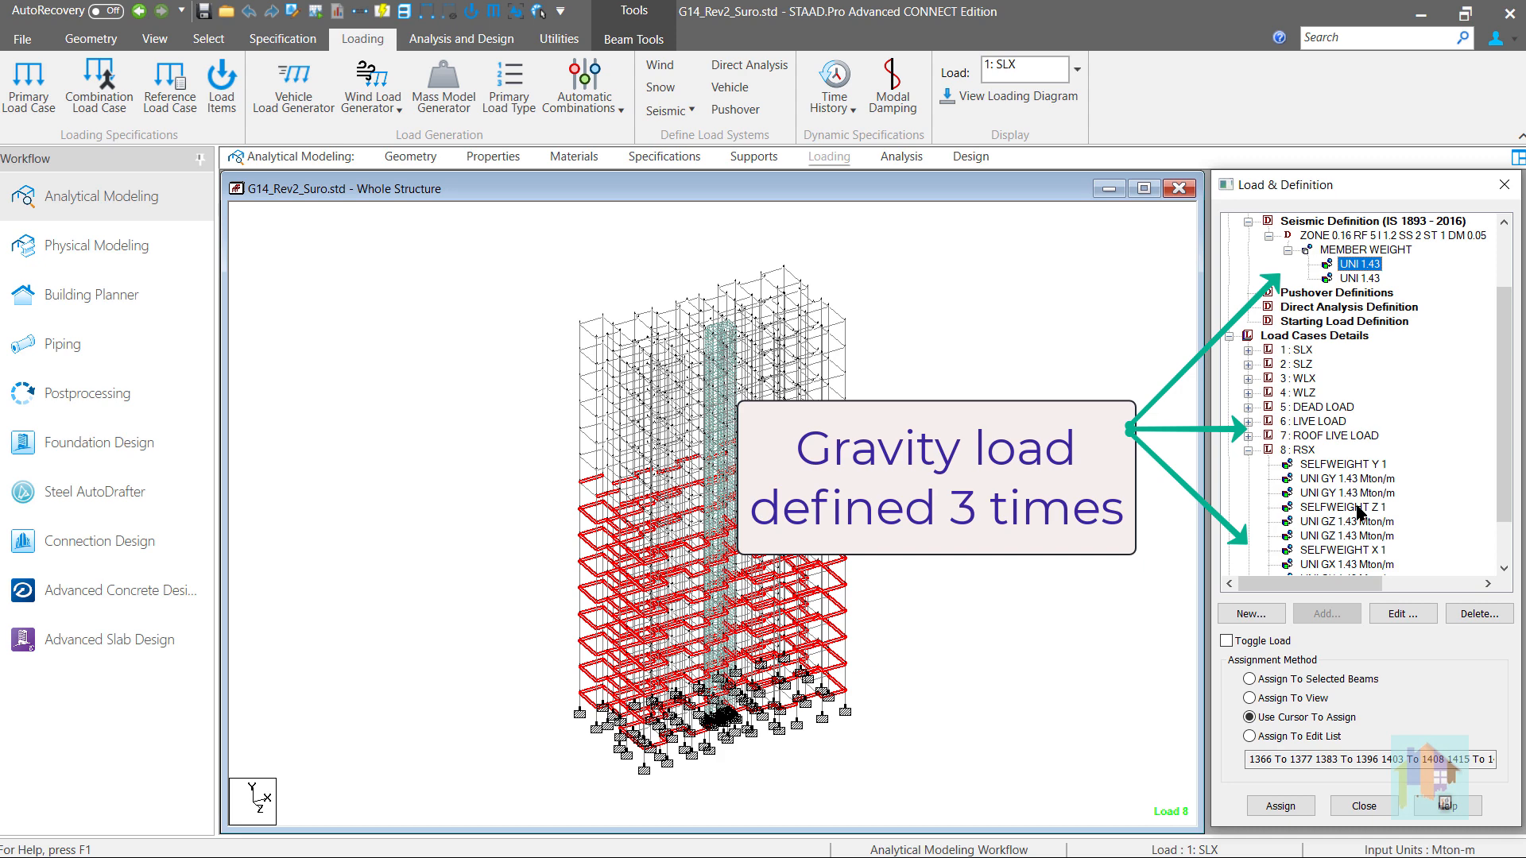
left_click(1248, 450)
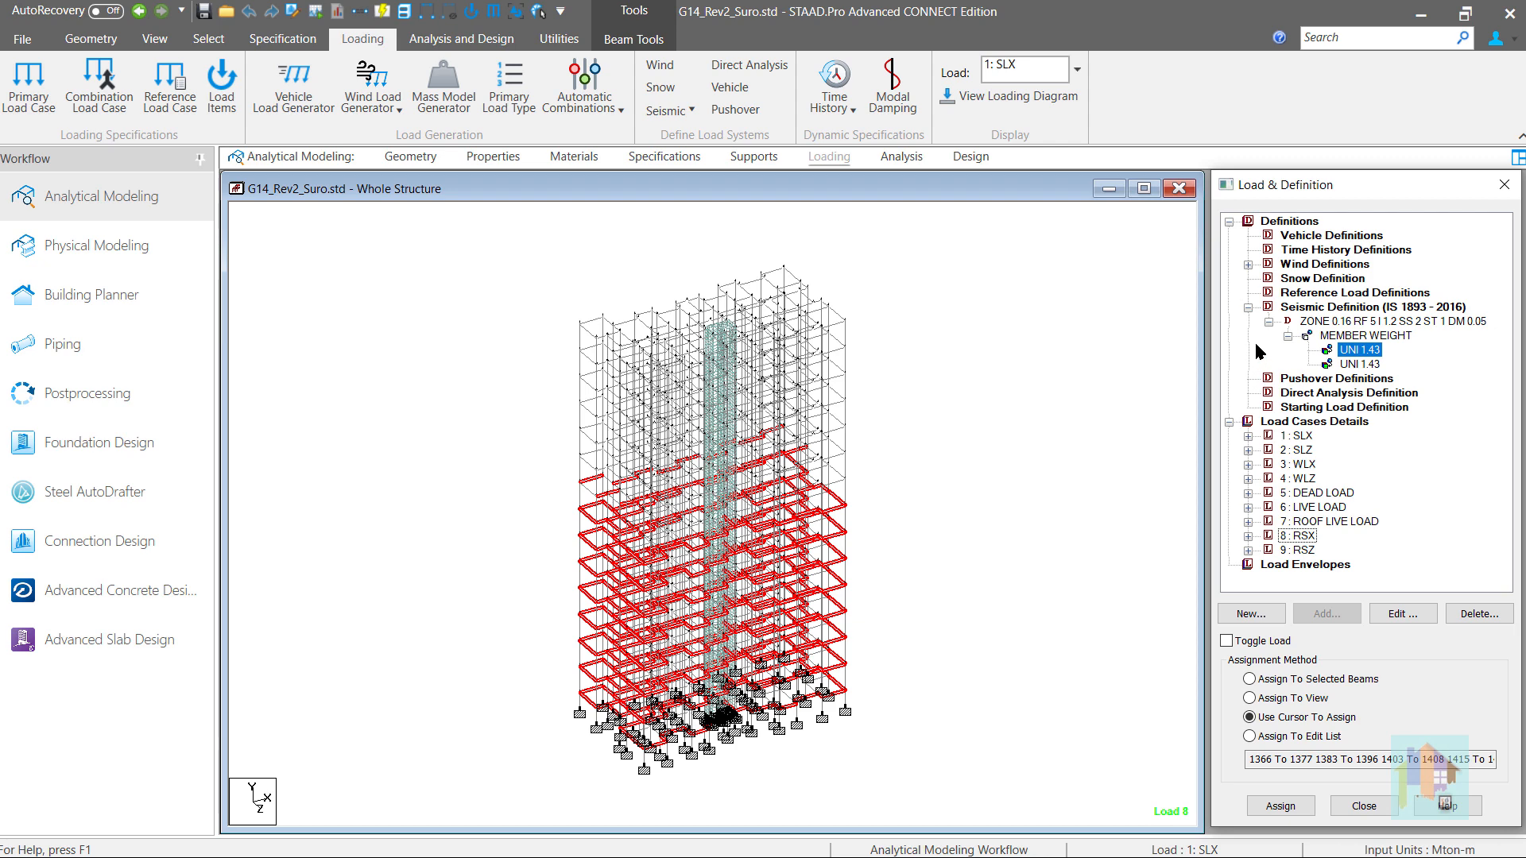
left_click(1249, 308)
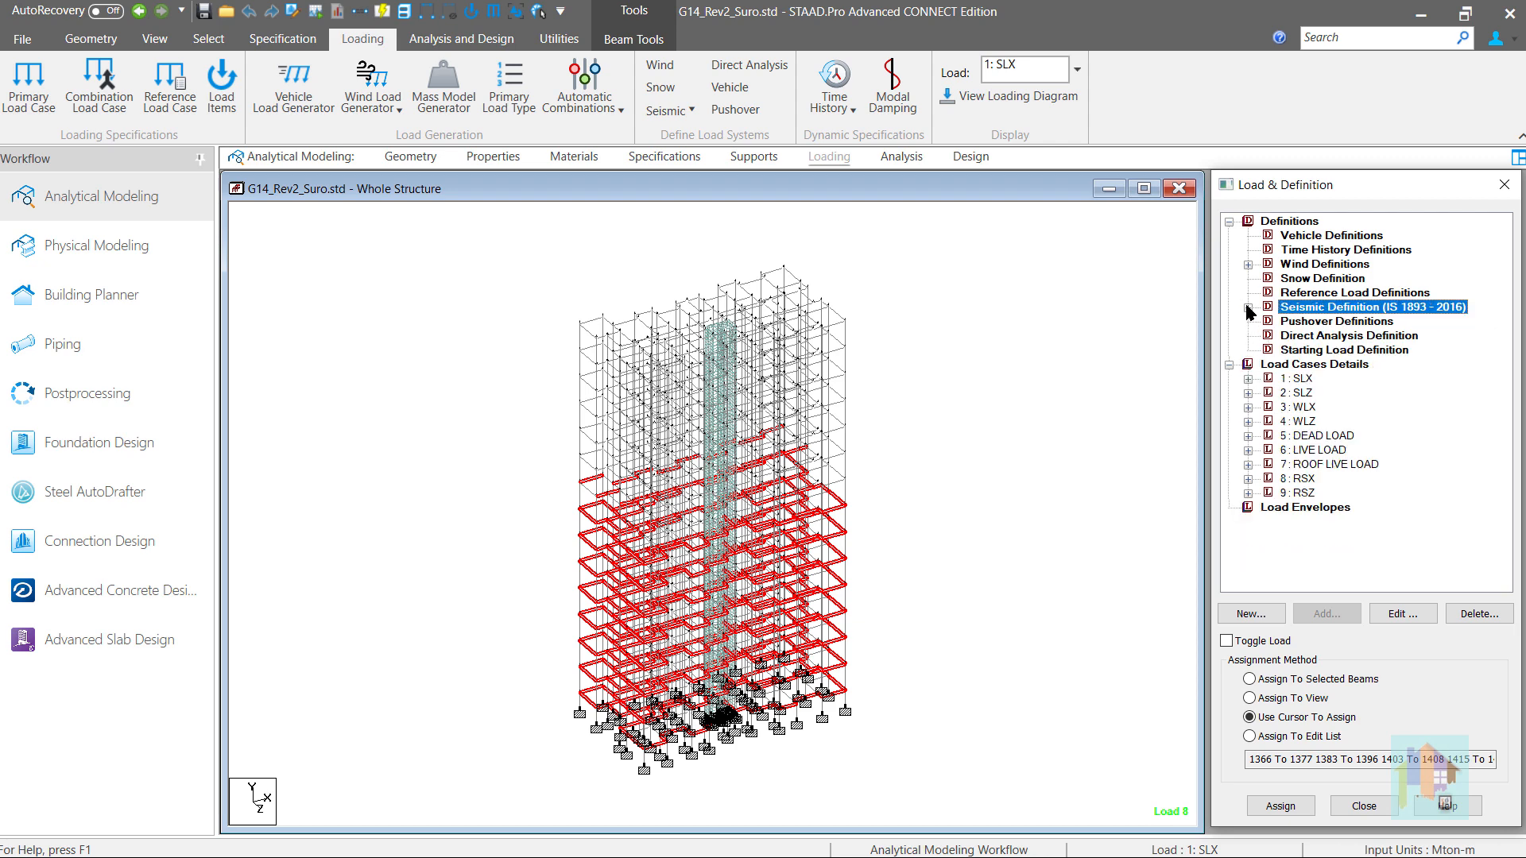
- Create reference load definition 1 titled "Mass Ref" with the loading type Mass
left_click(1296, 294)
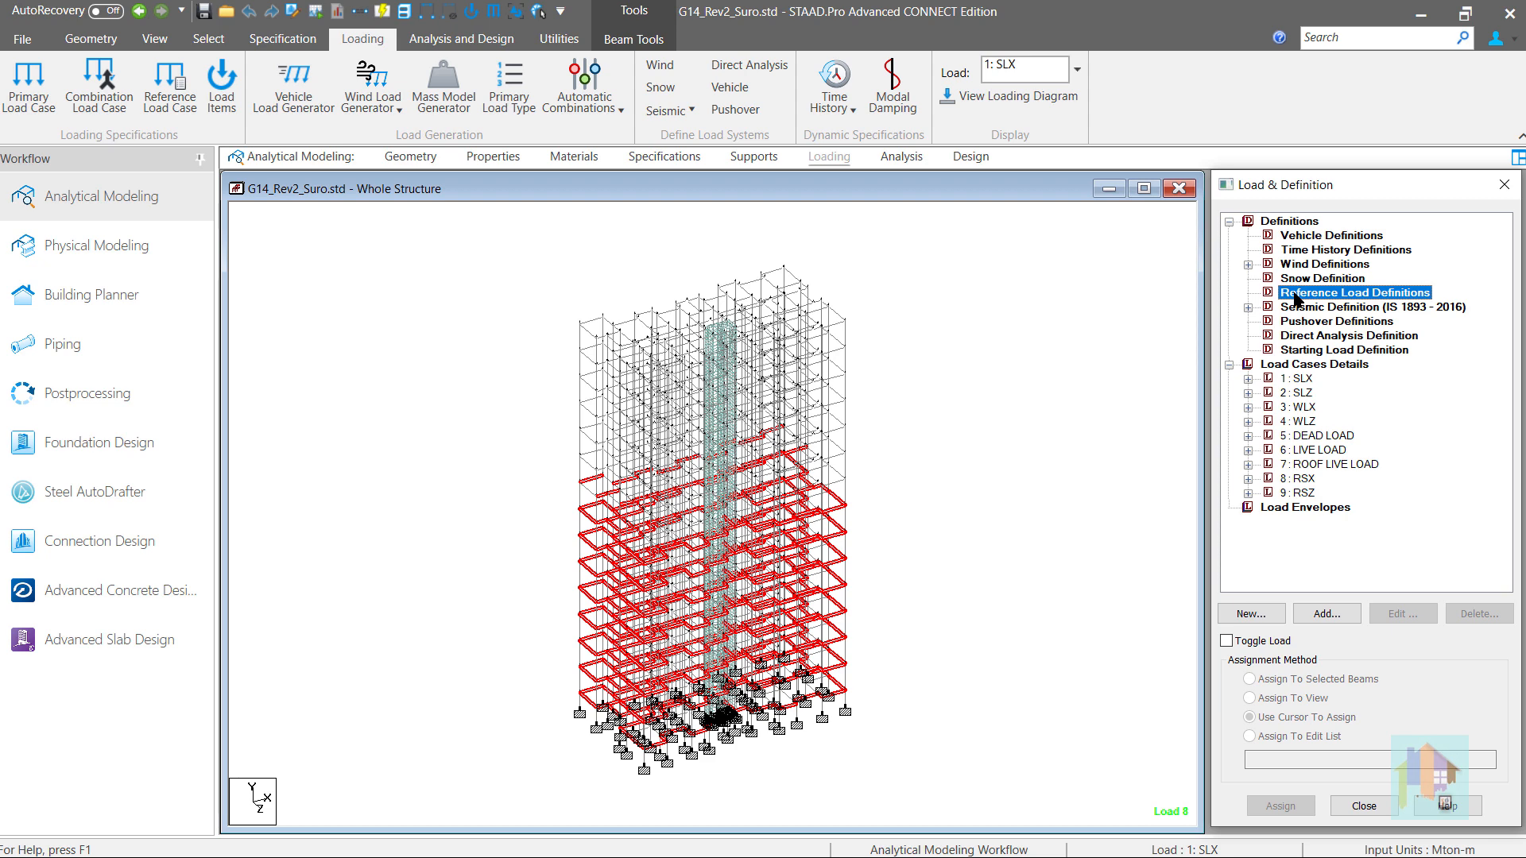
left_click(1328, 615)
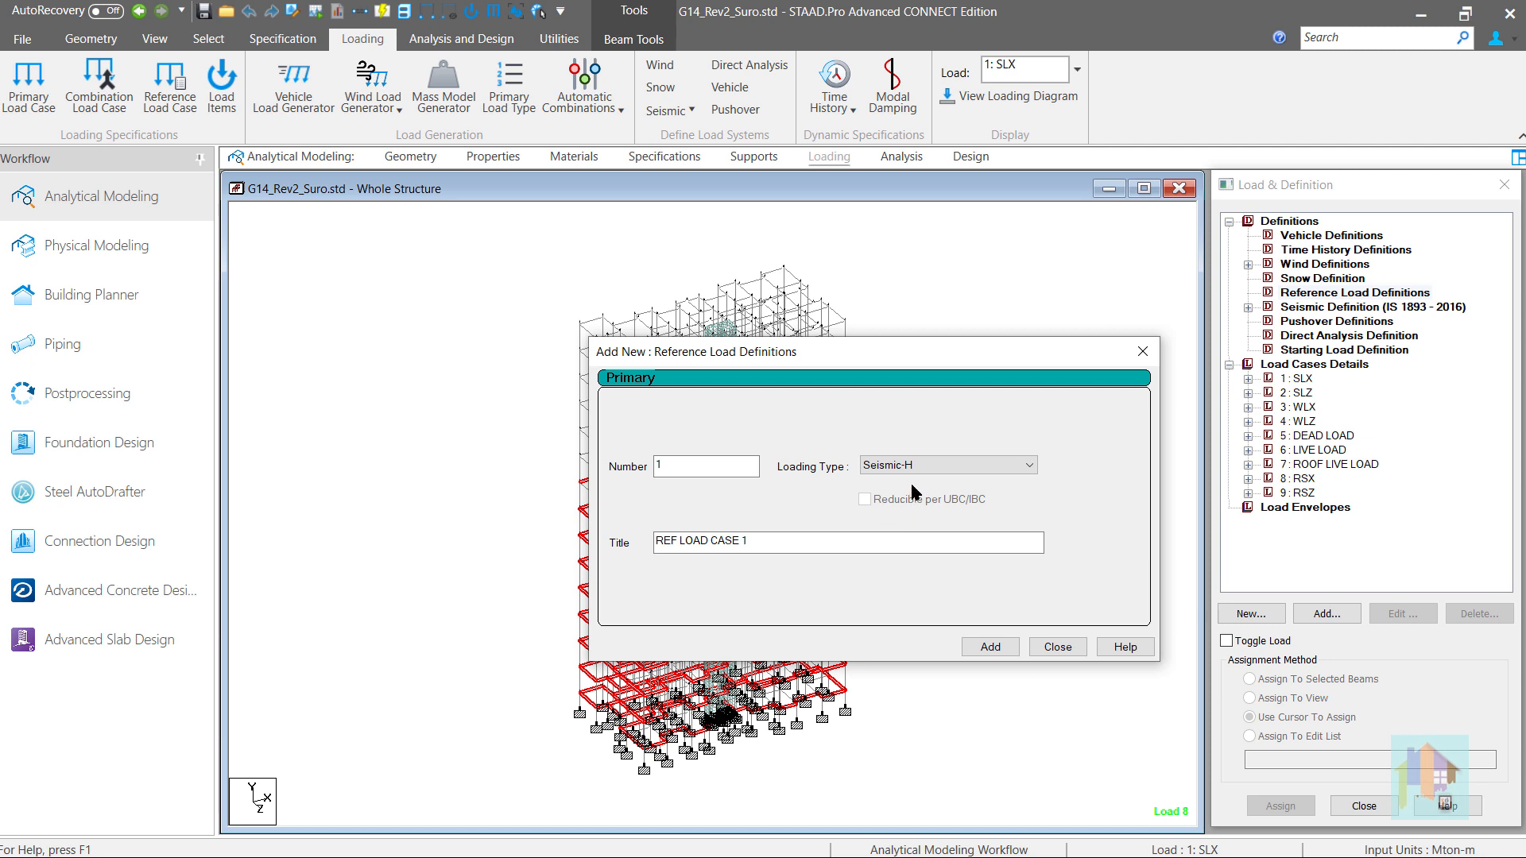
left_click(923, 464)
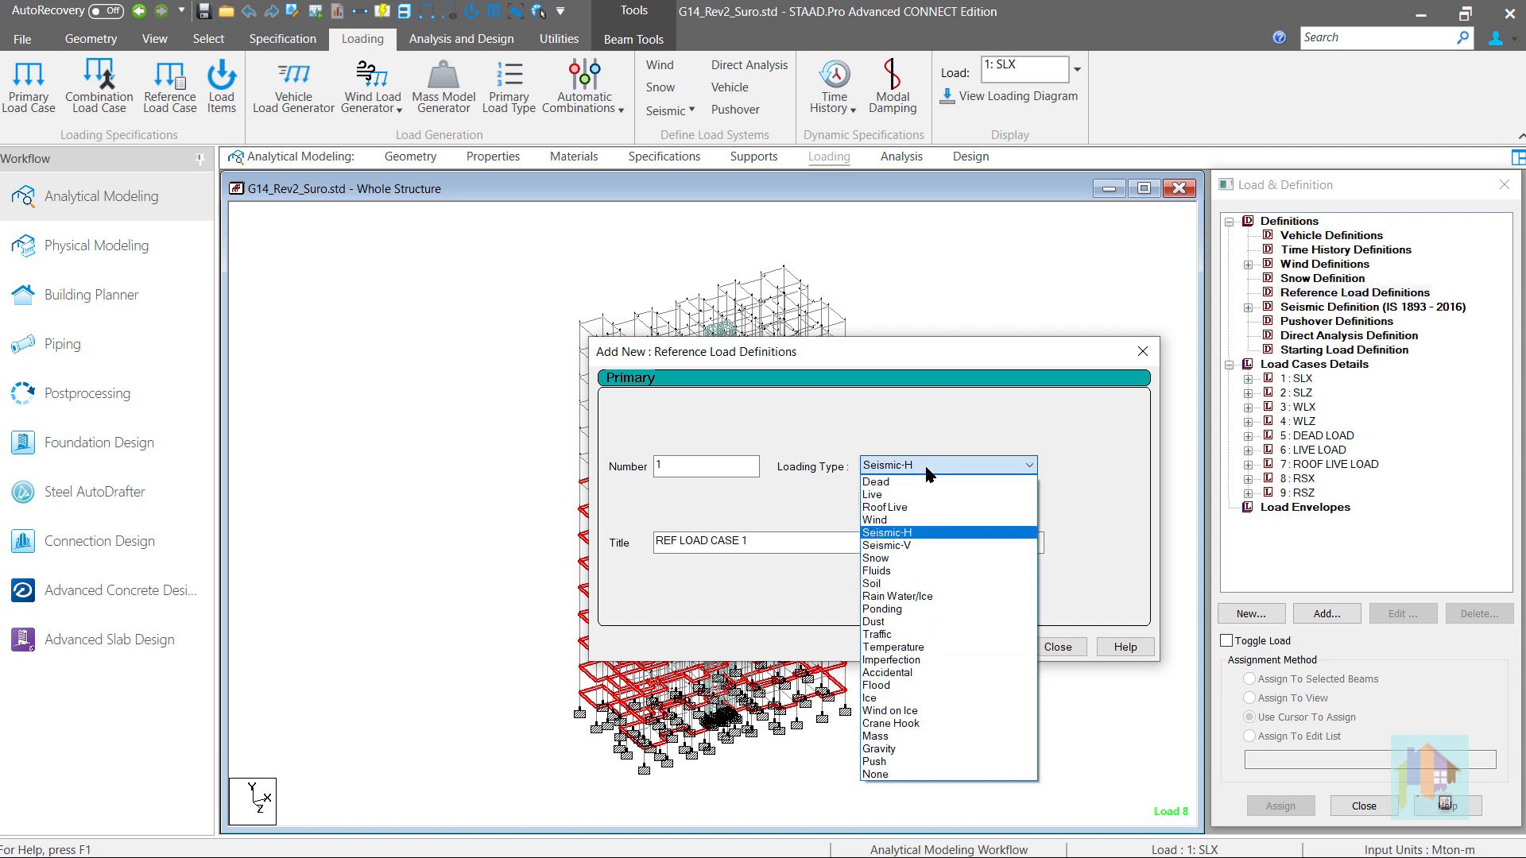
left_click(925, 471)
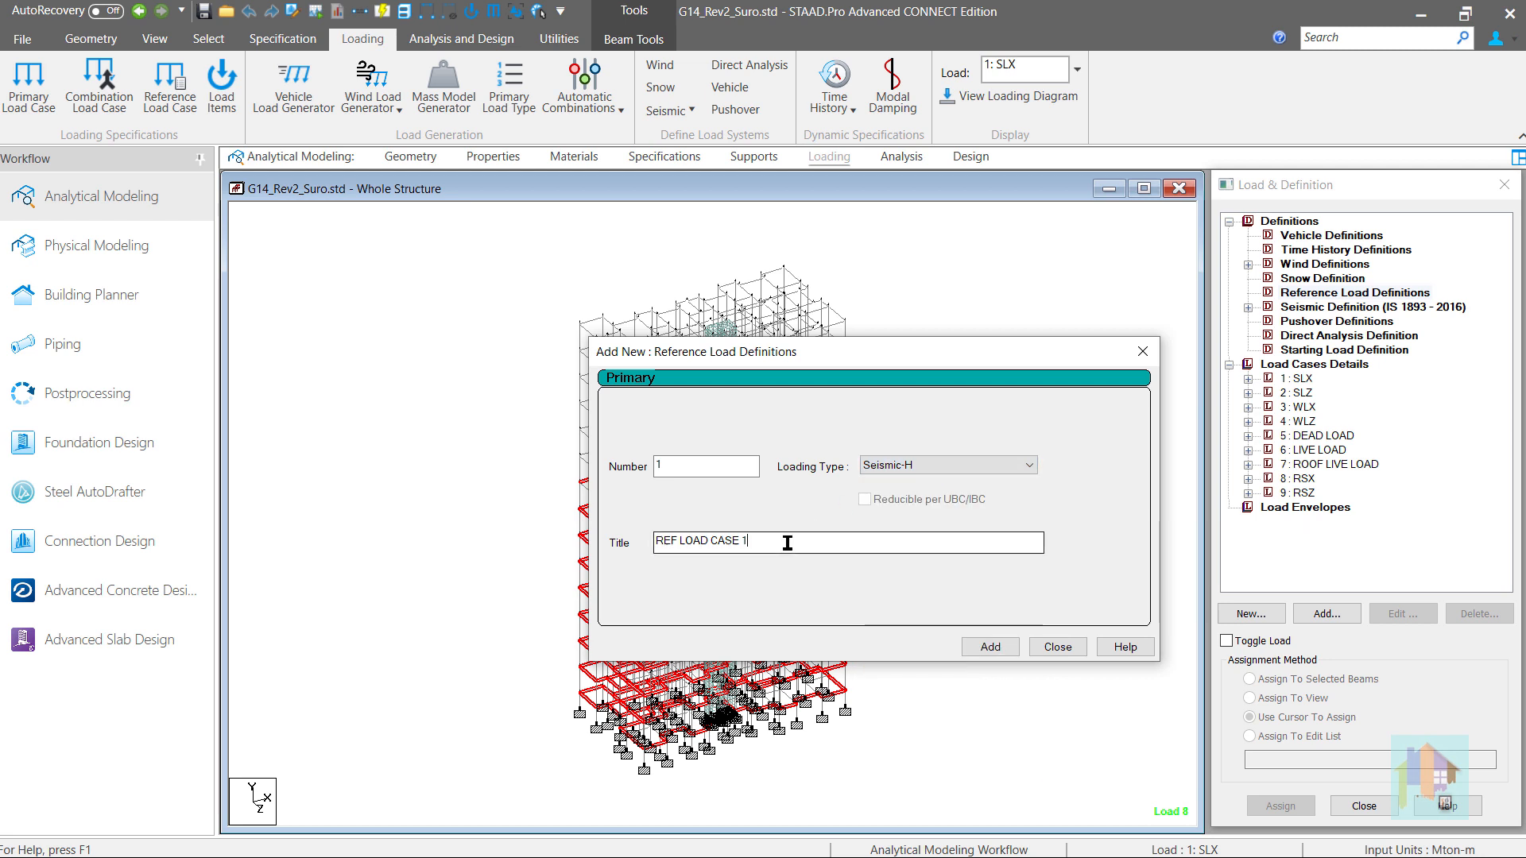
left_click_drag(785, 541, 641, 546)
type("M")
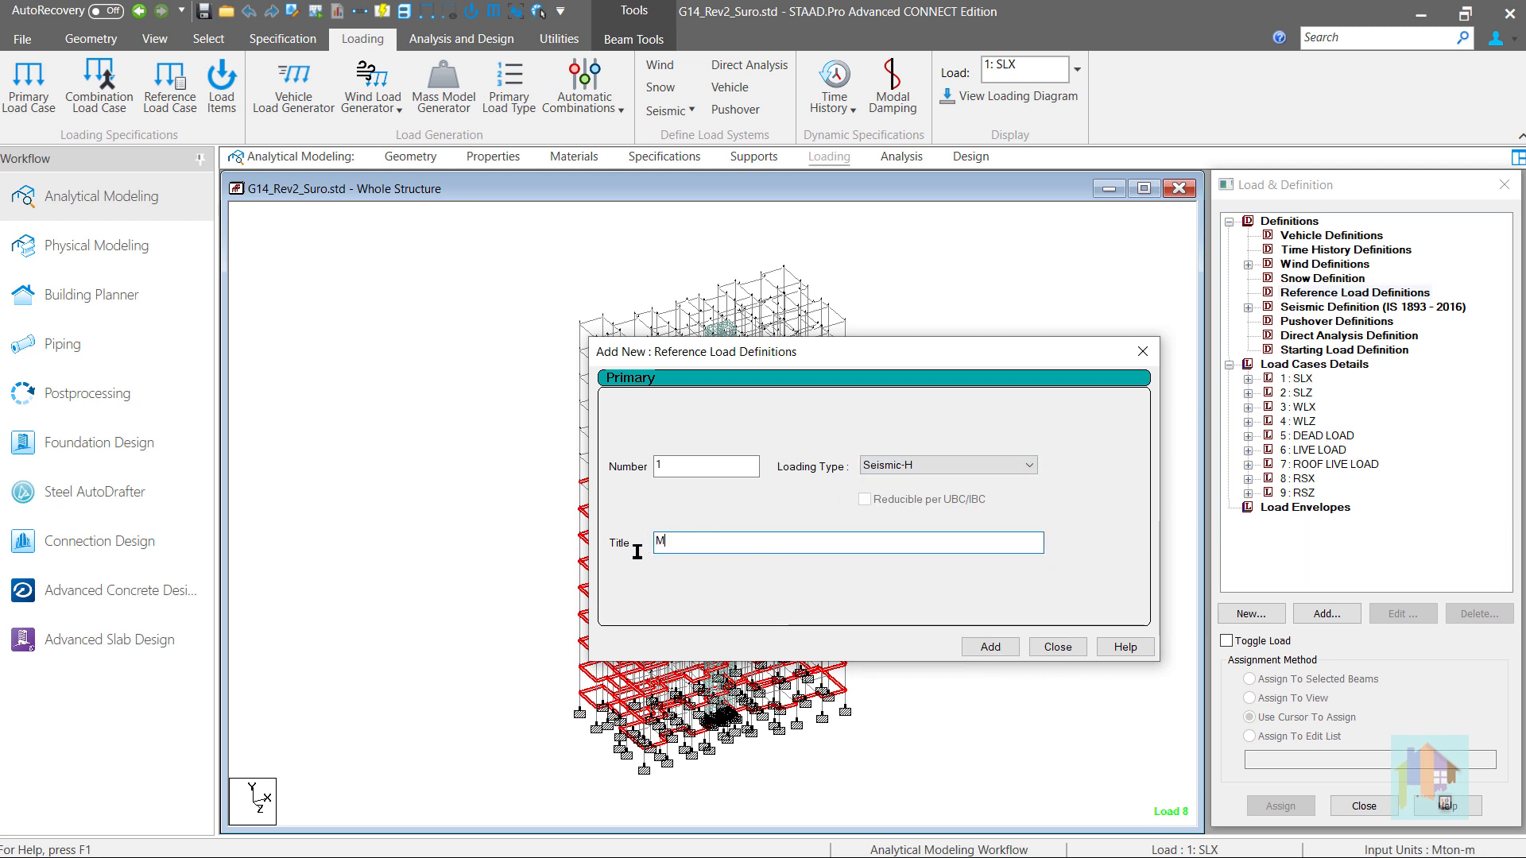
type("ass Ref")
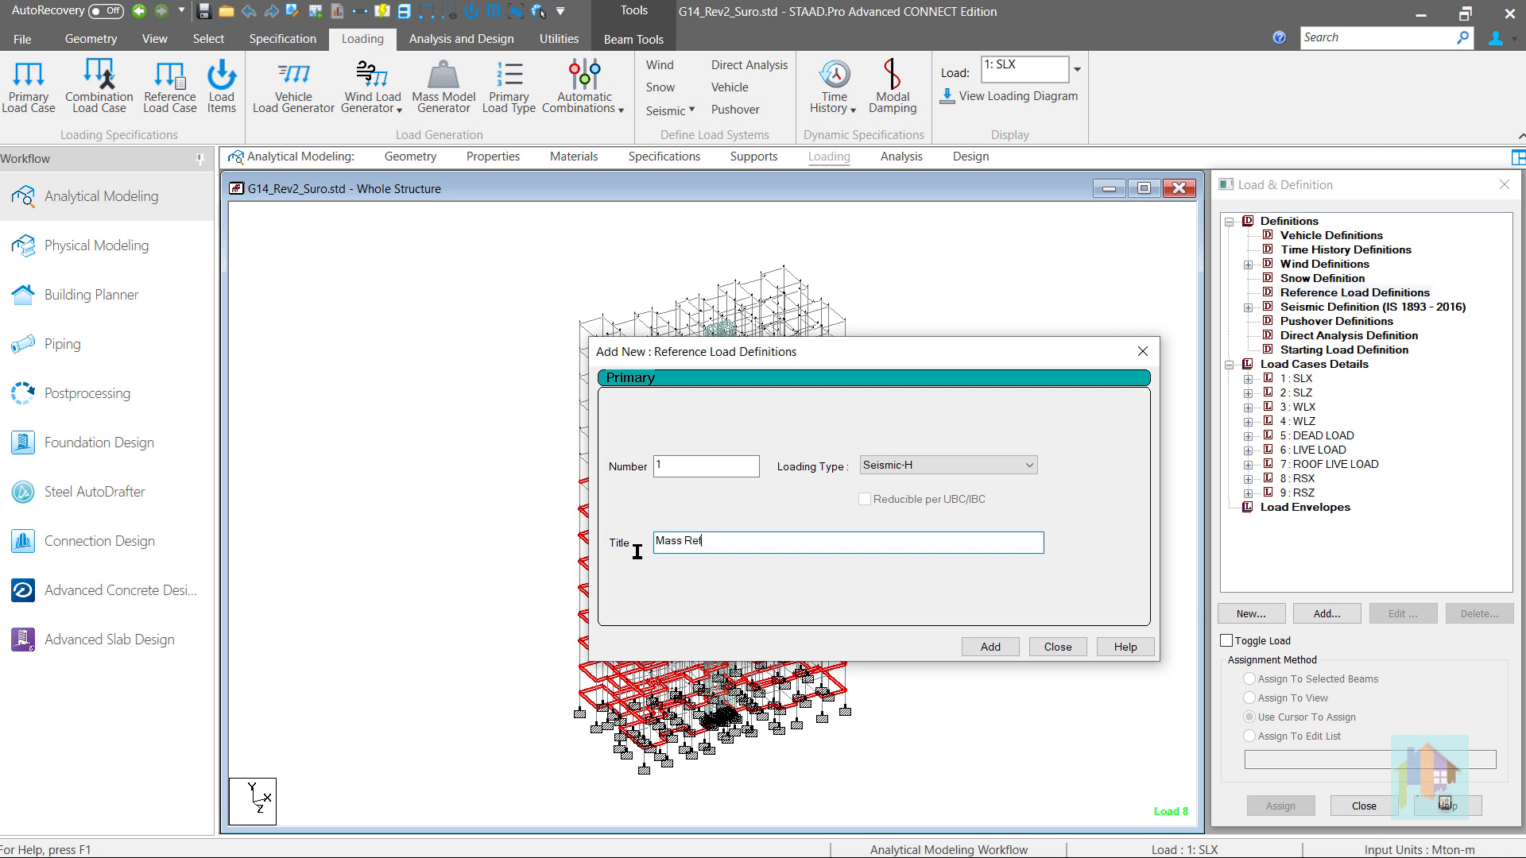
left_click(924, 473)
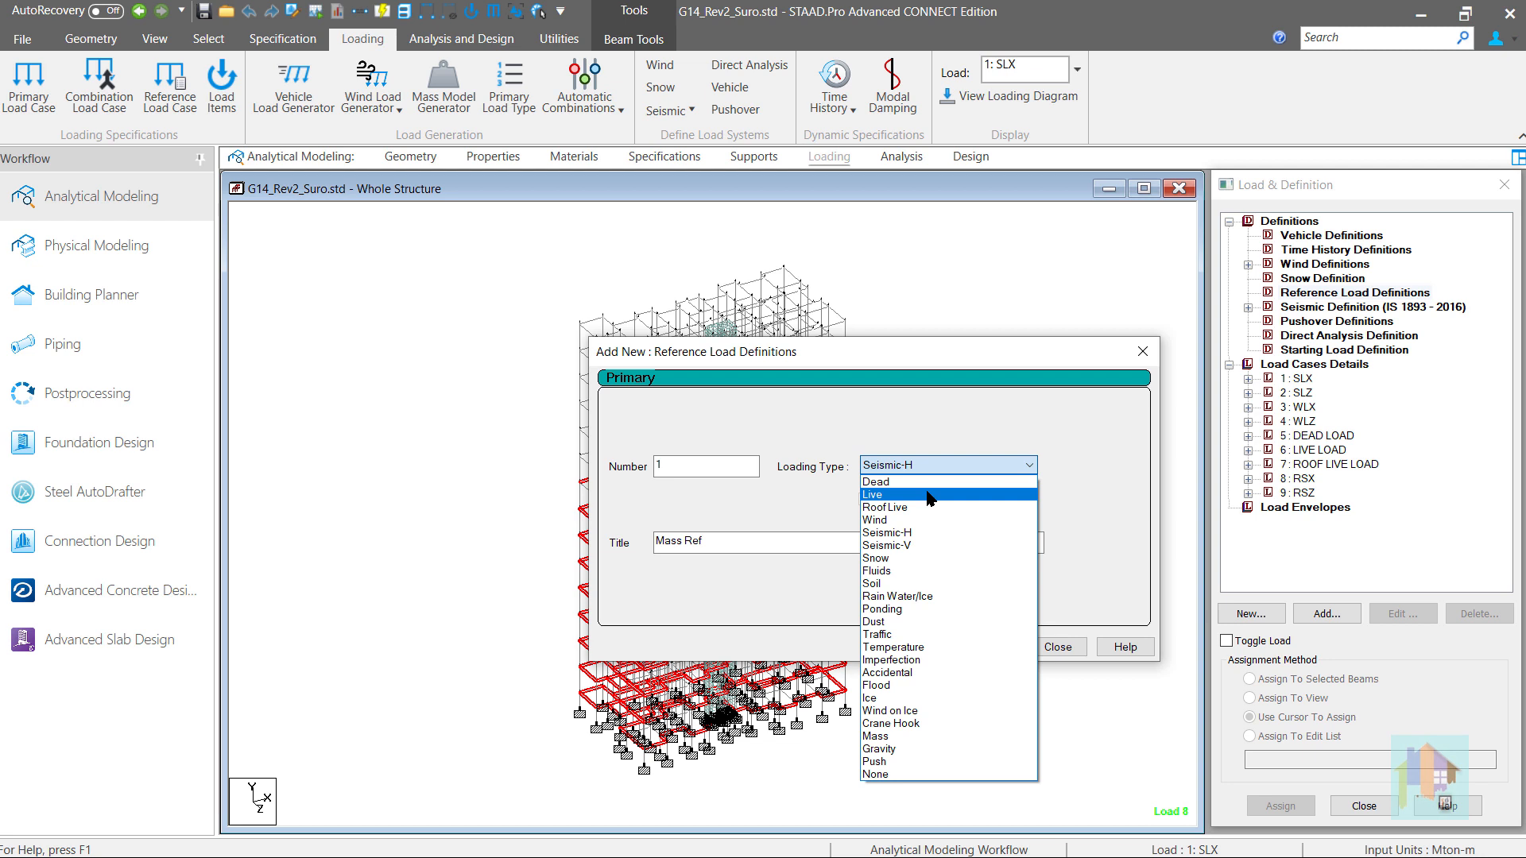
left_click(953, 737)
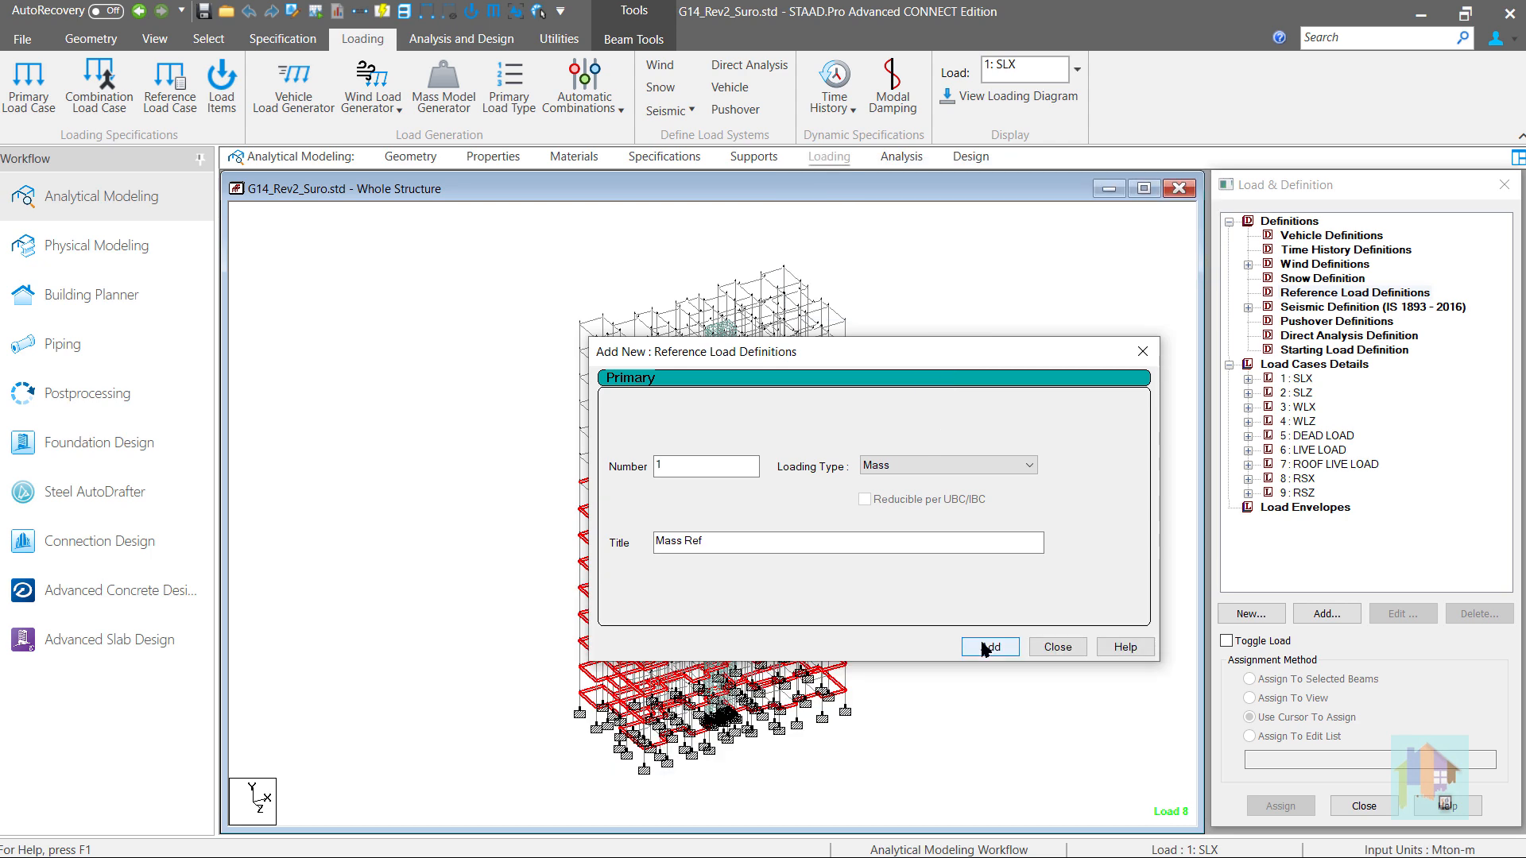
left_click(986, 647)
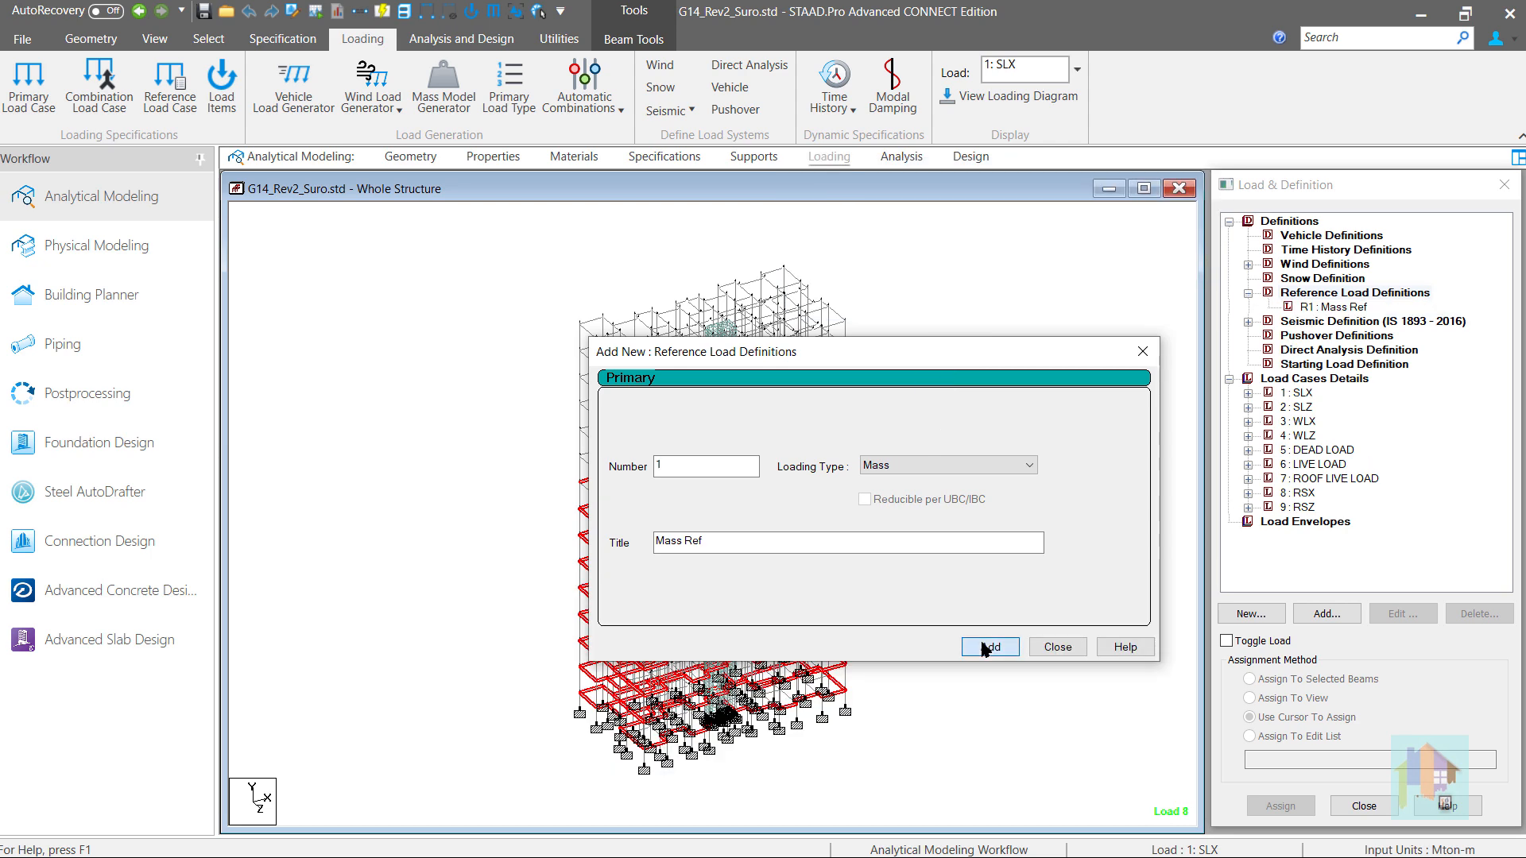
left_click(1057, 648)
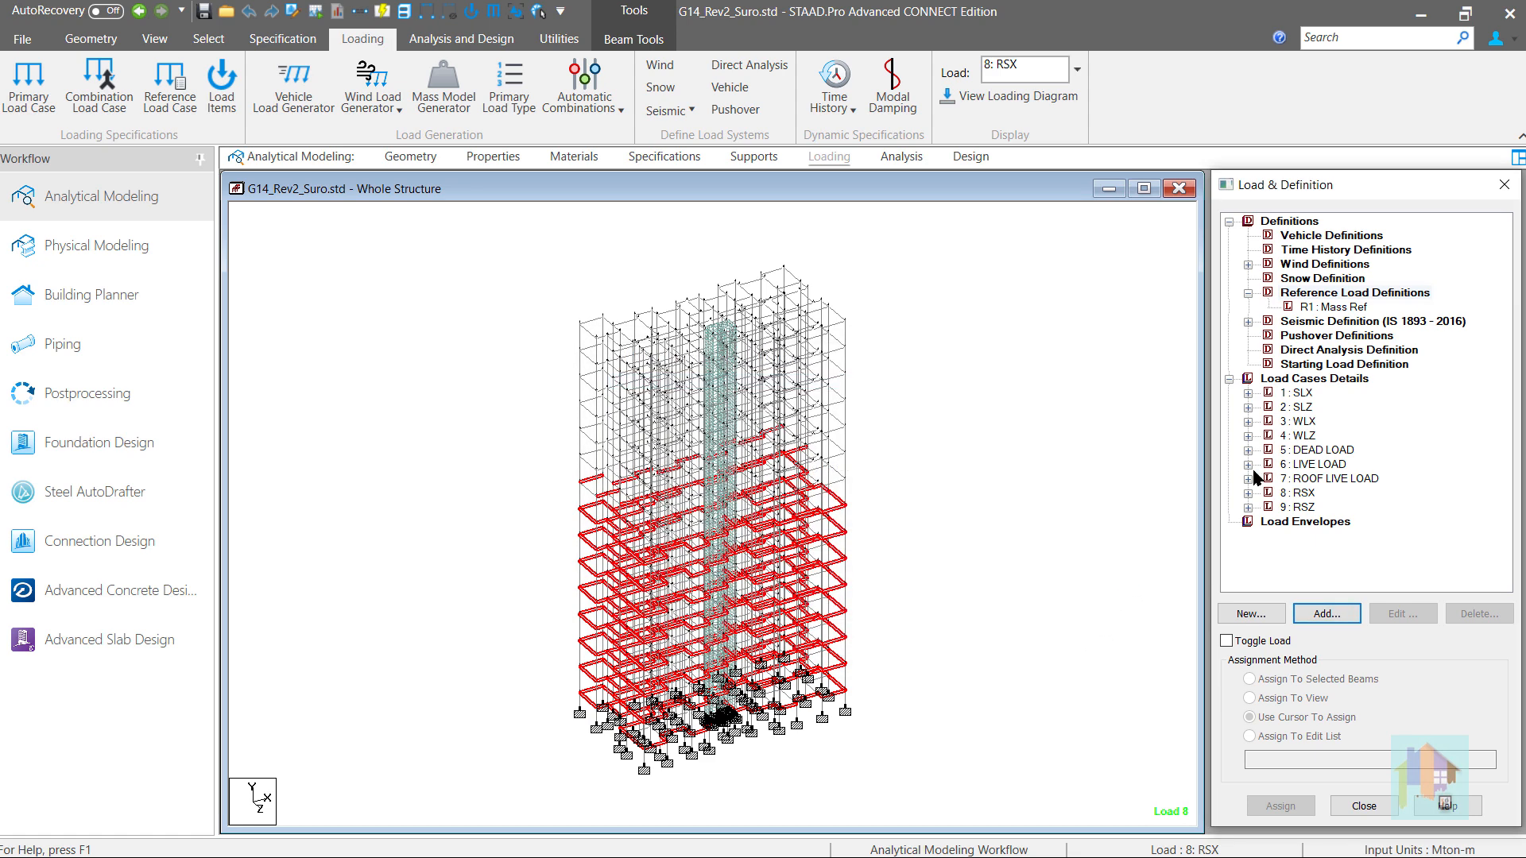
- Examine the Mass Ref reference load, the seismic definition and the contents of the RSX and RSZ load cases
left_click(1338, 308)
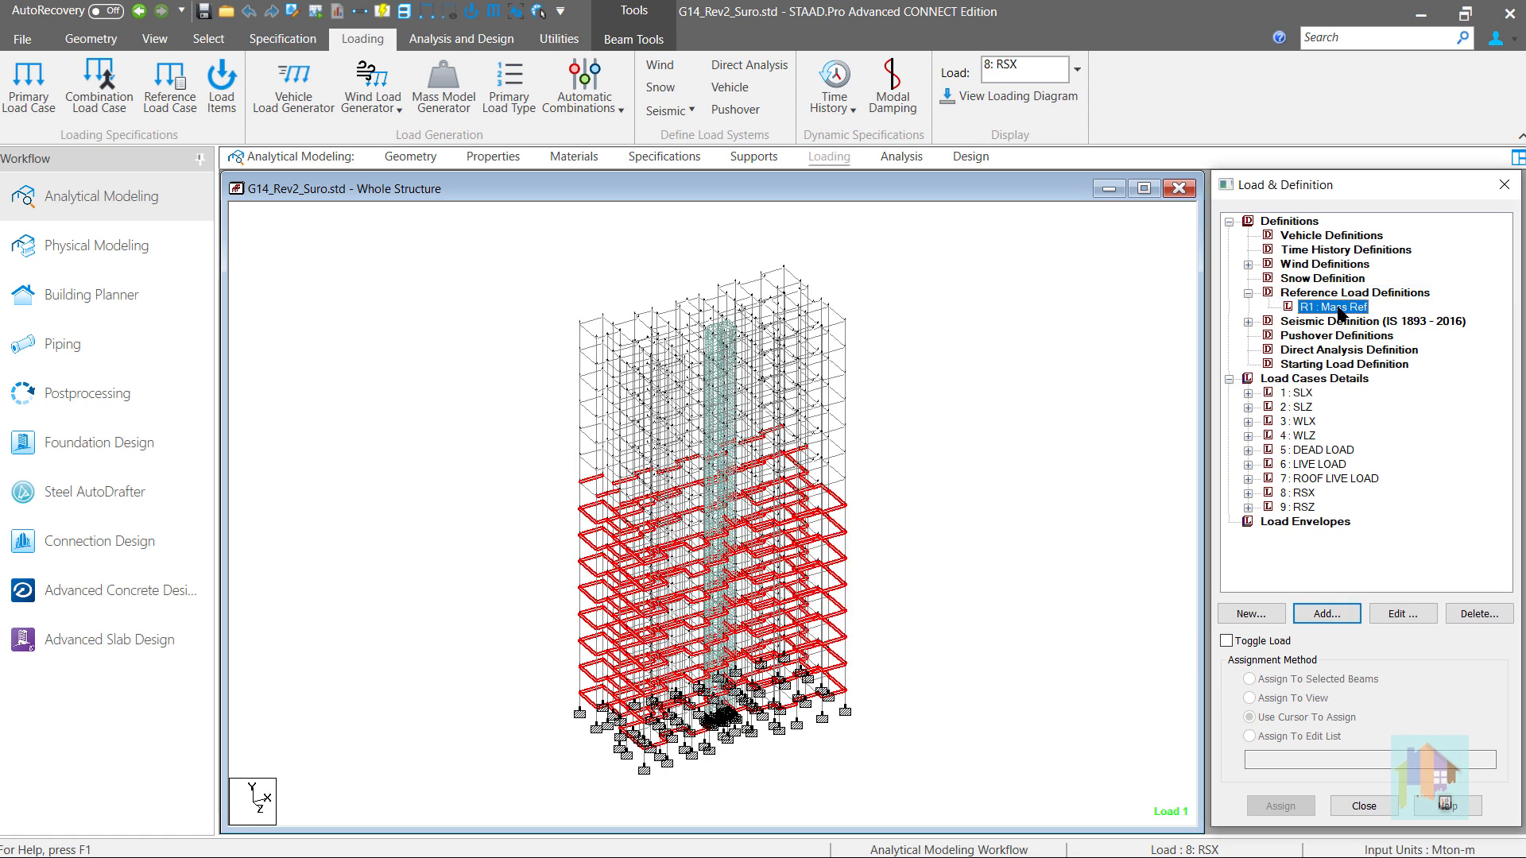
left_click(1184, 343)
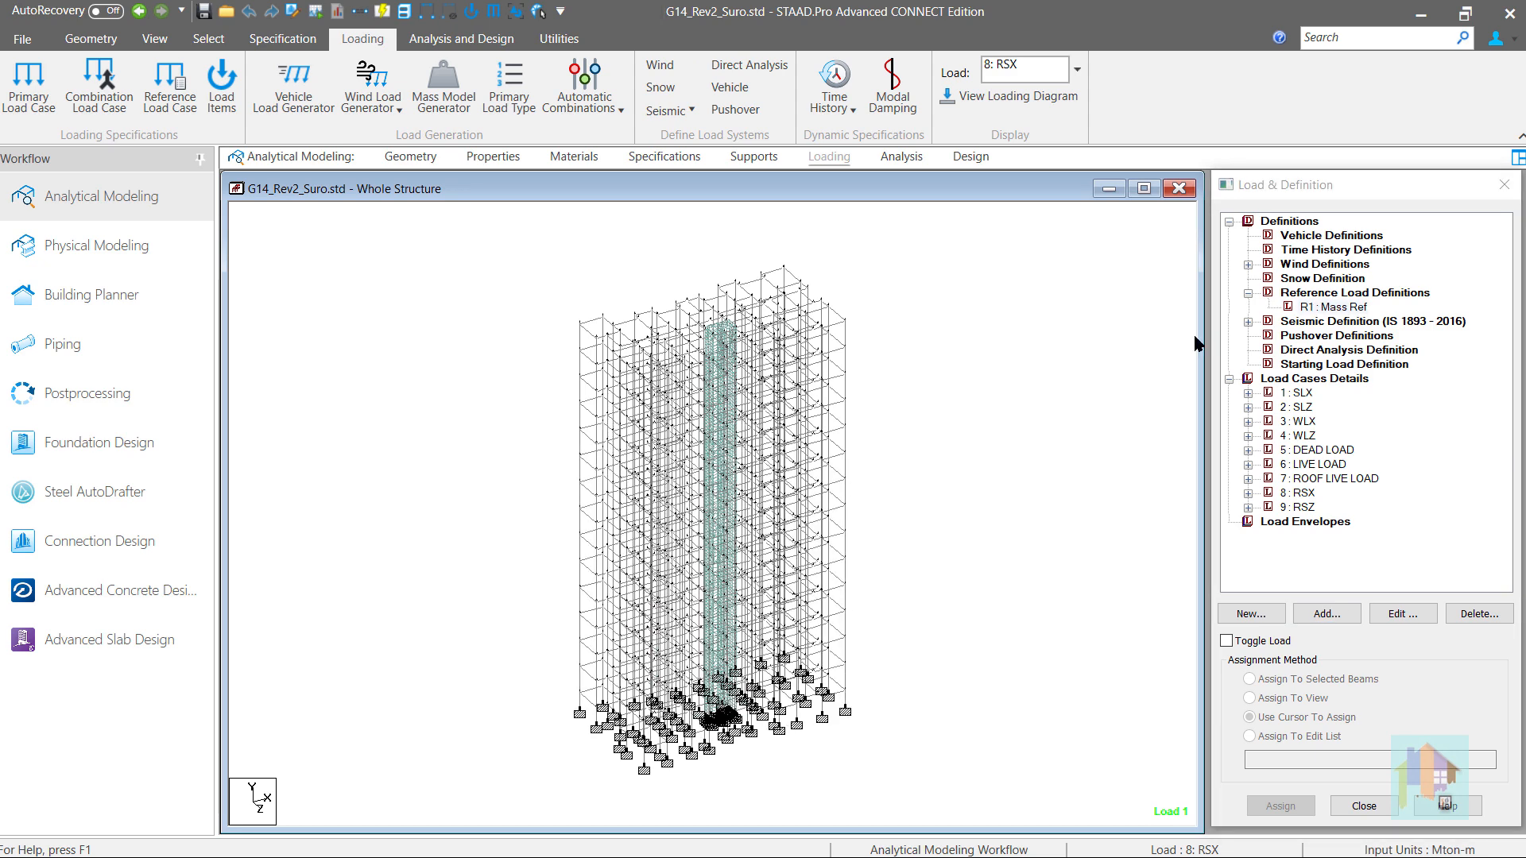
left_click(1311, 308)
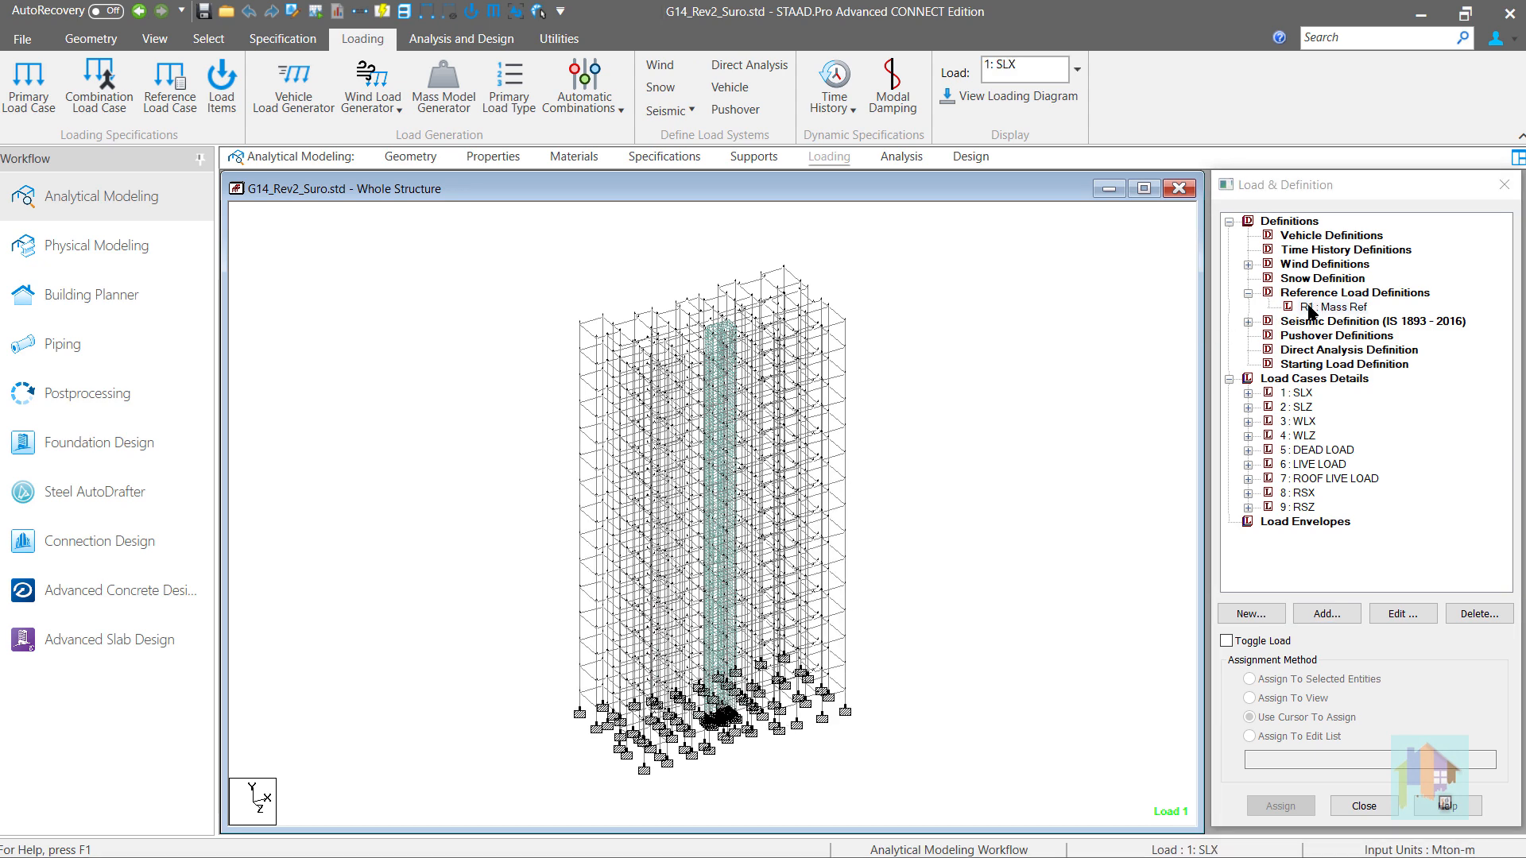
left_click(1248, 322)
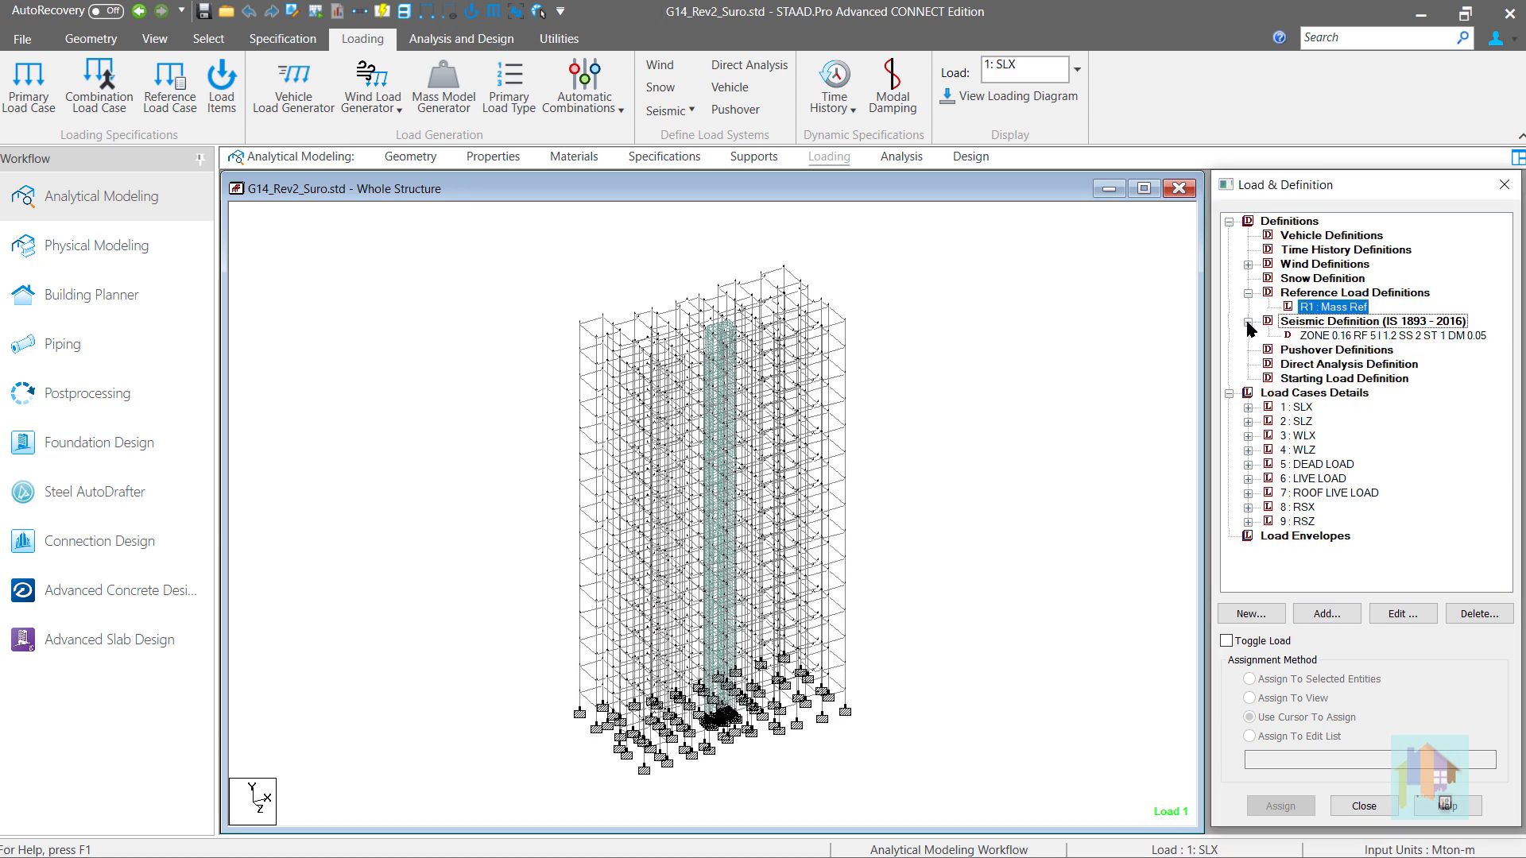
left_click(1331, 336)
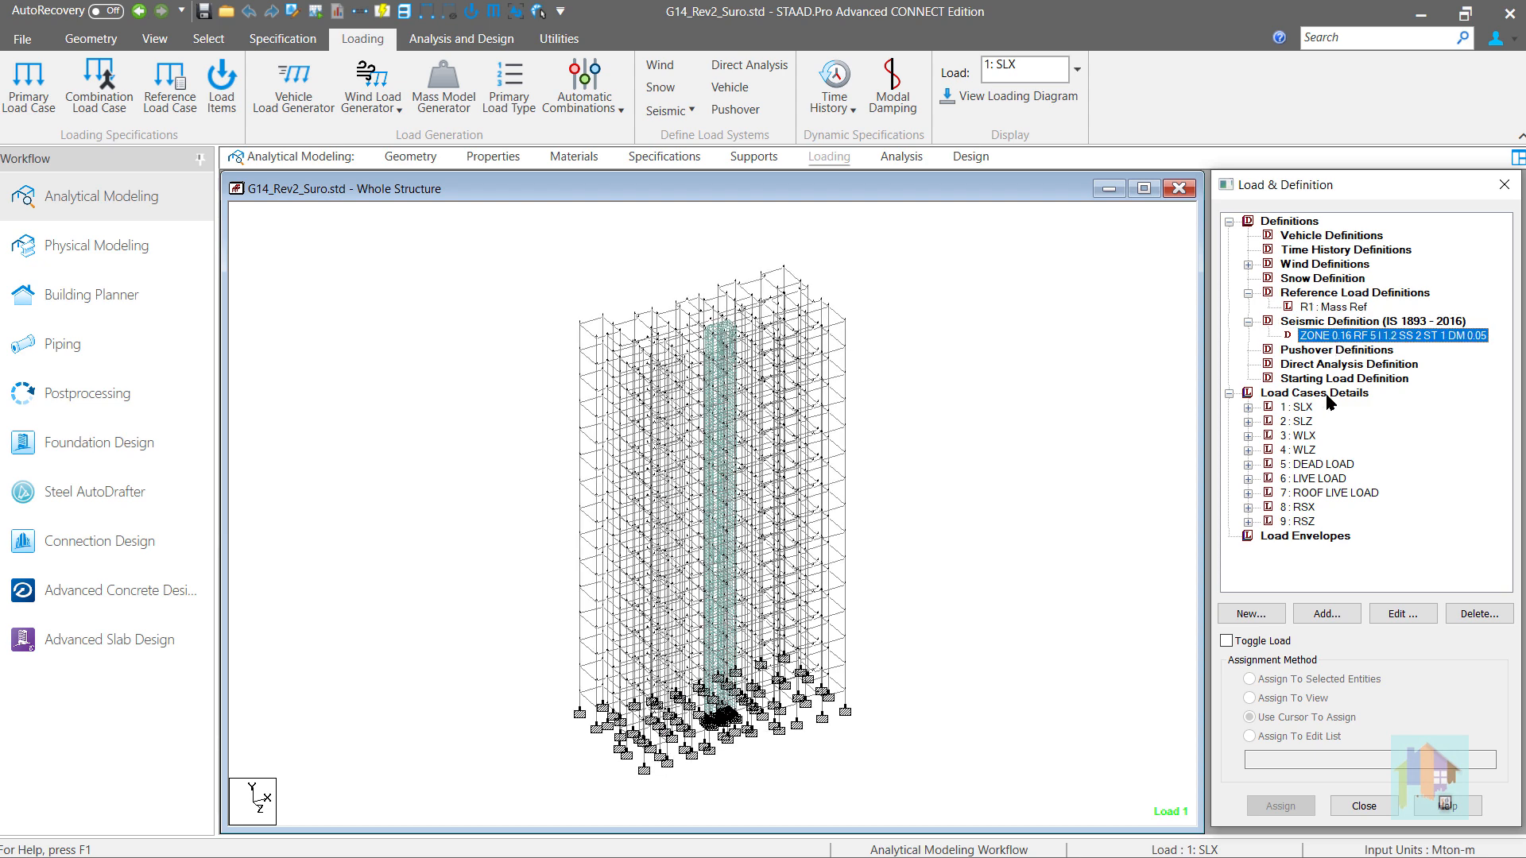
left_click(1249, 508)
left_click(1319, 522)
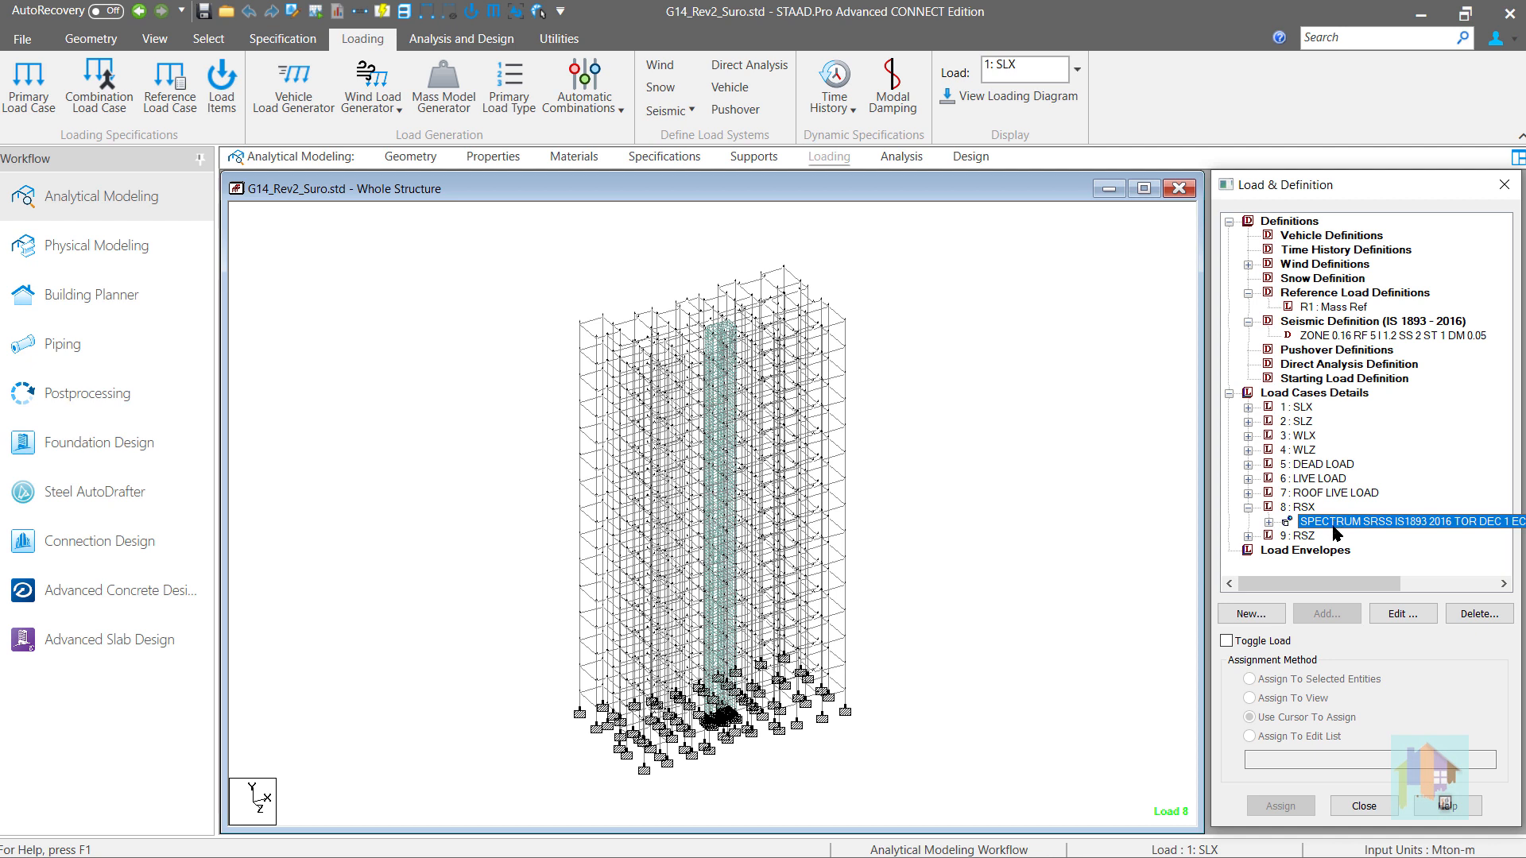
left_click(1249, 537)
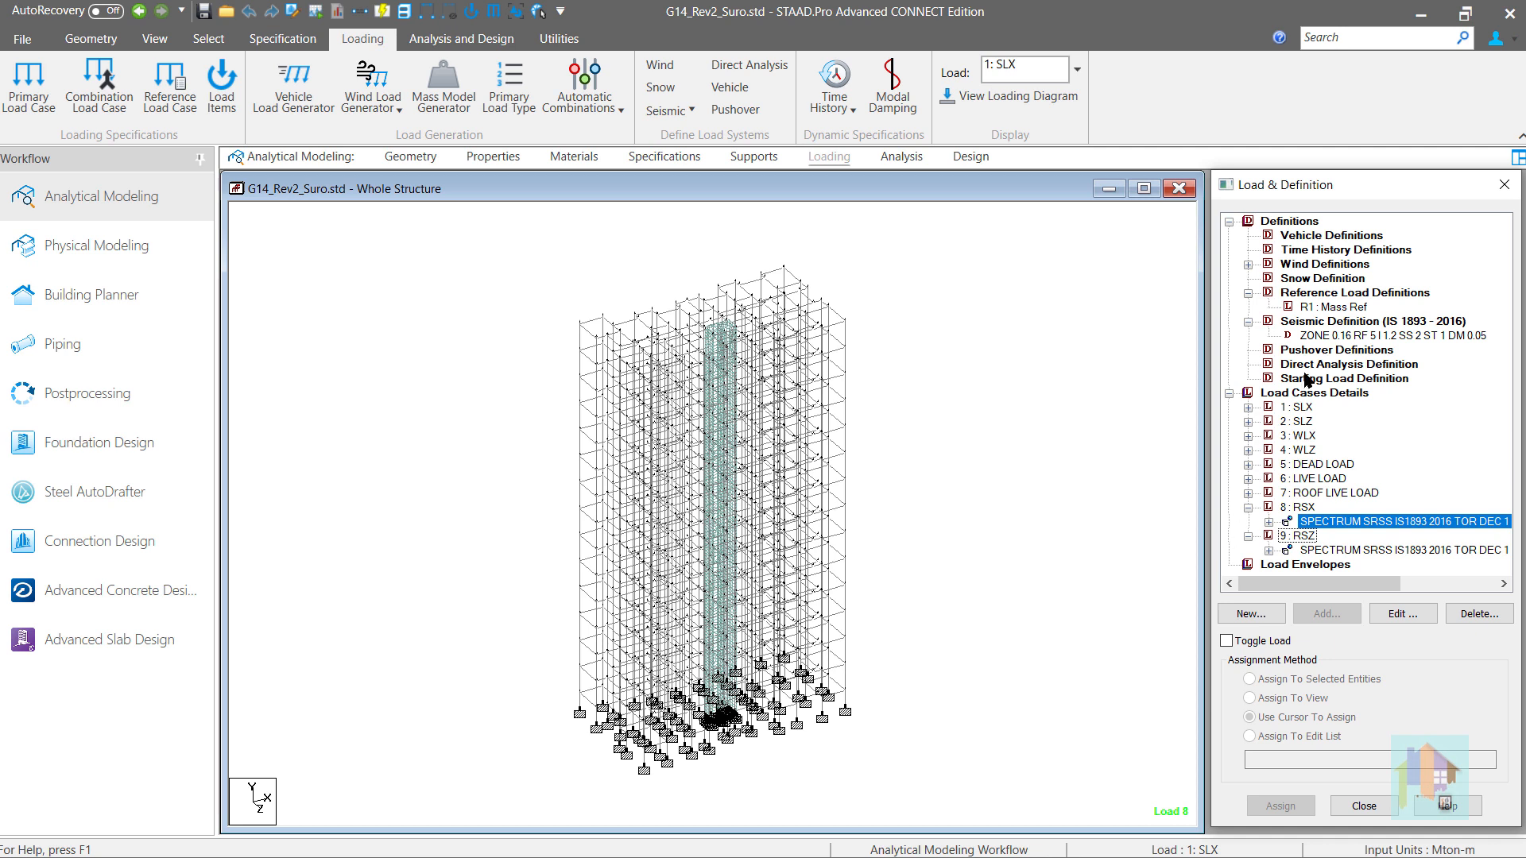
- Check the load item types available for the Mass Ref reference load, including the floor load options
left_click(1332, 307)
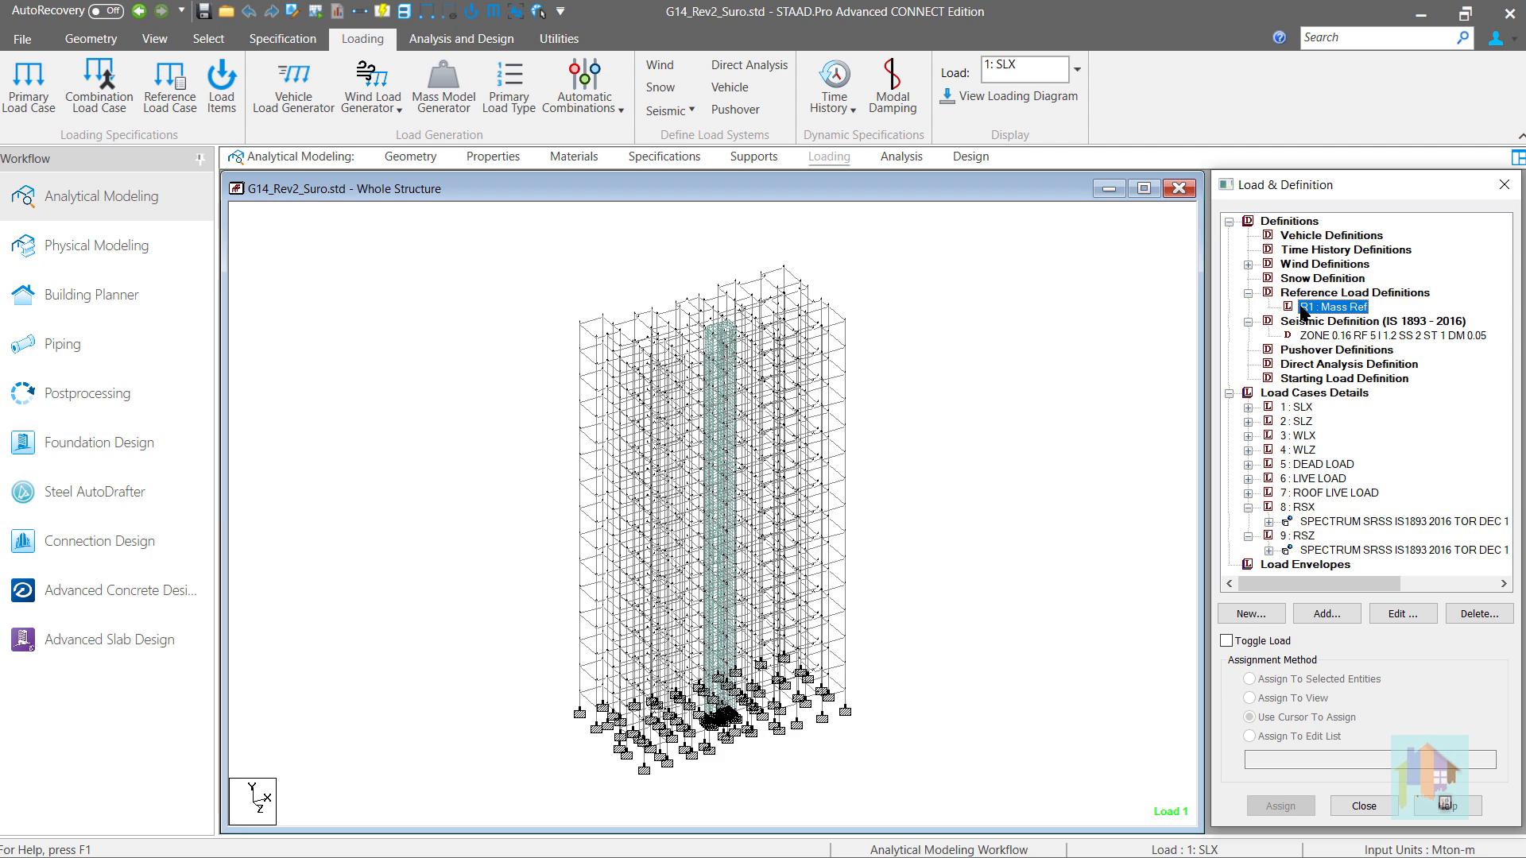
left_click(1316, 613)
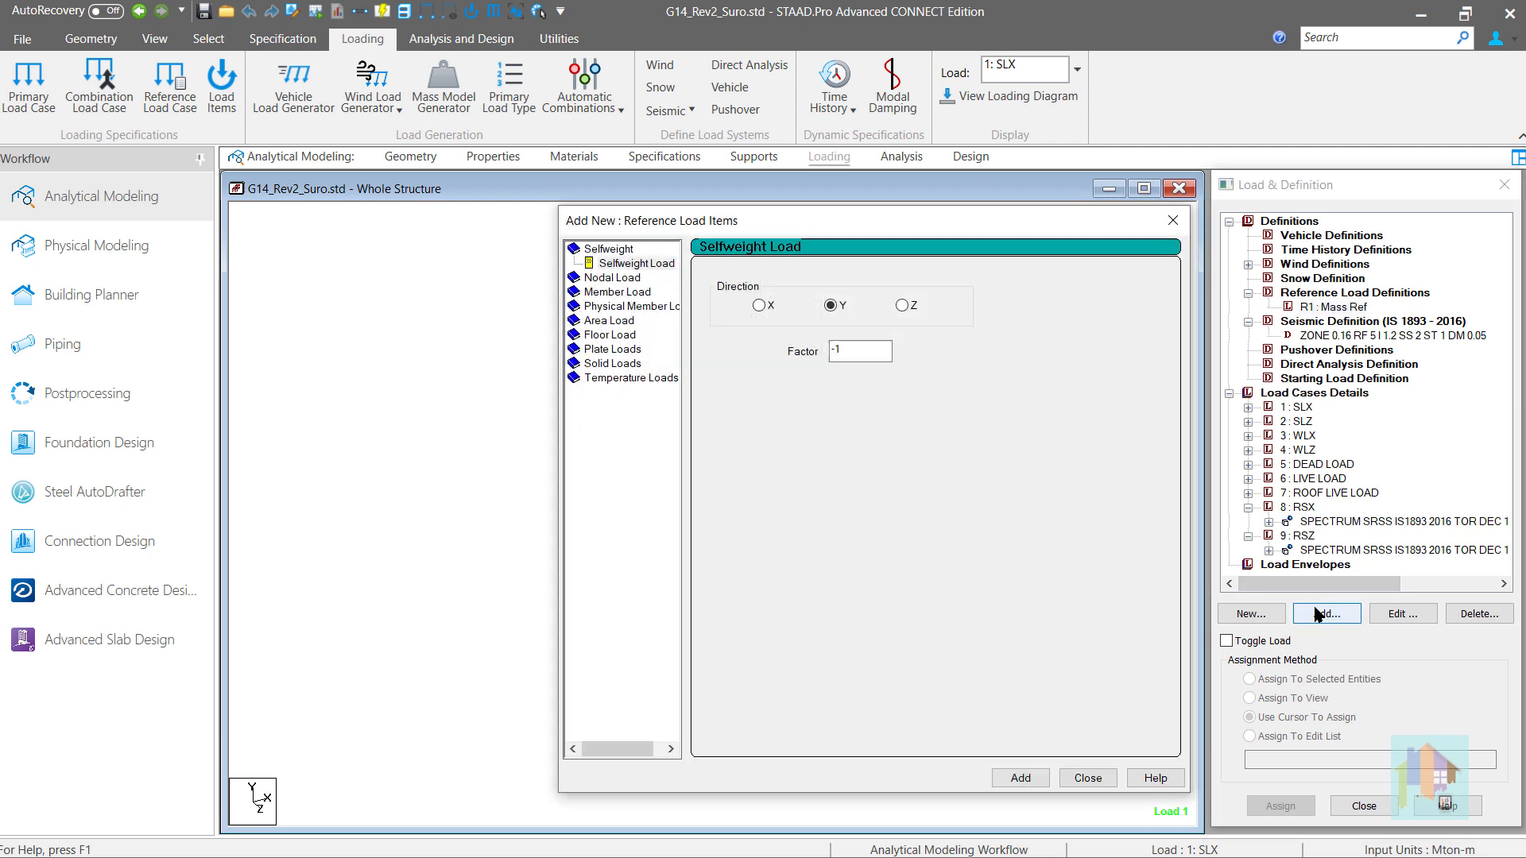
left_click(621, 335)
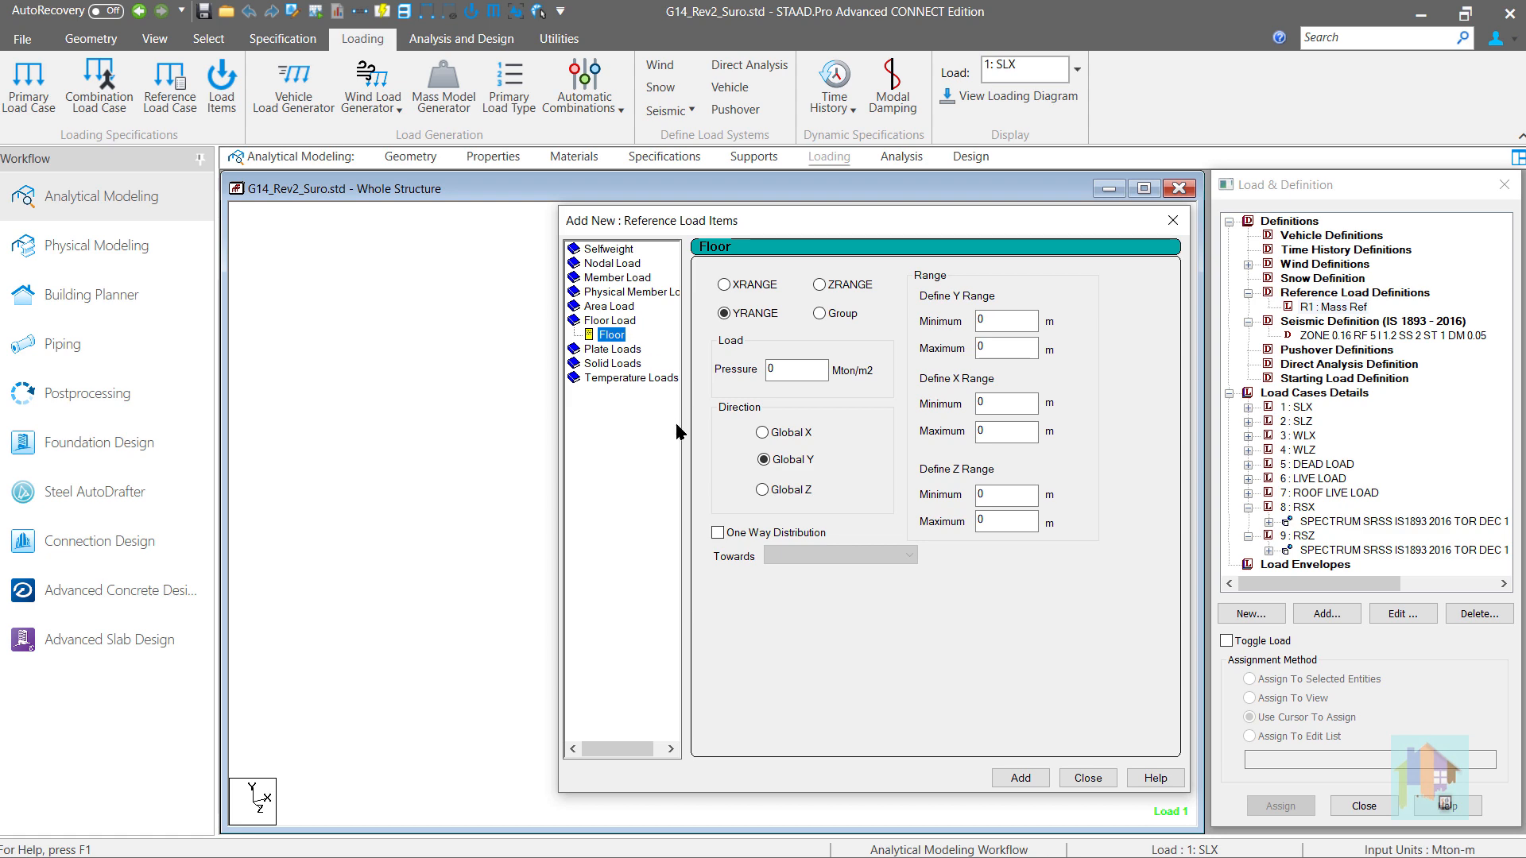
- Paste the selfweight and UNI 1.43 mass loads below the LOAD R1 line in the input file, save it and close the editor
left_click(294, 12)
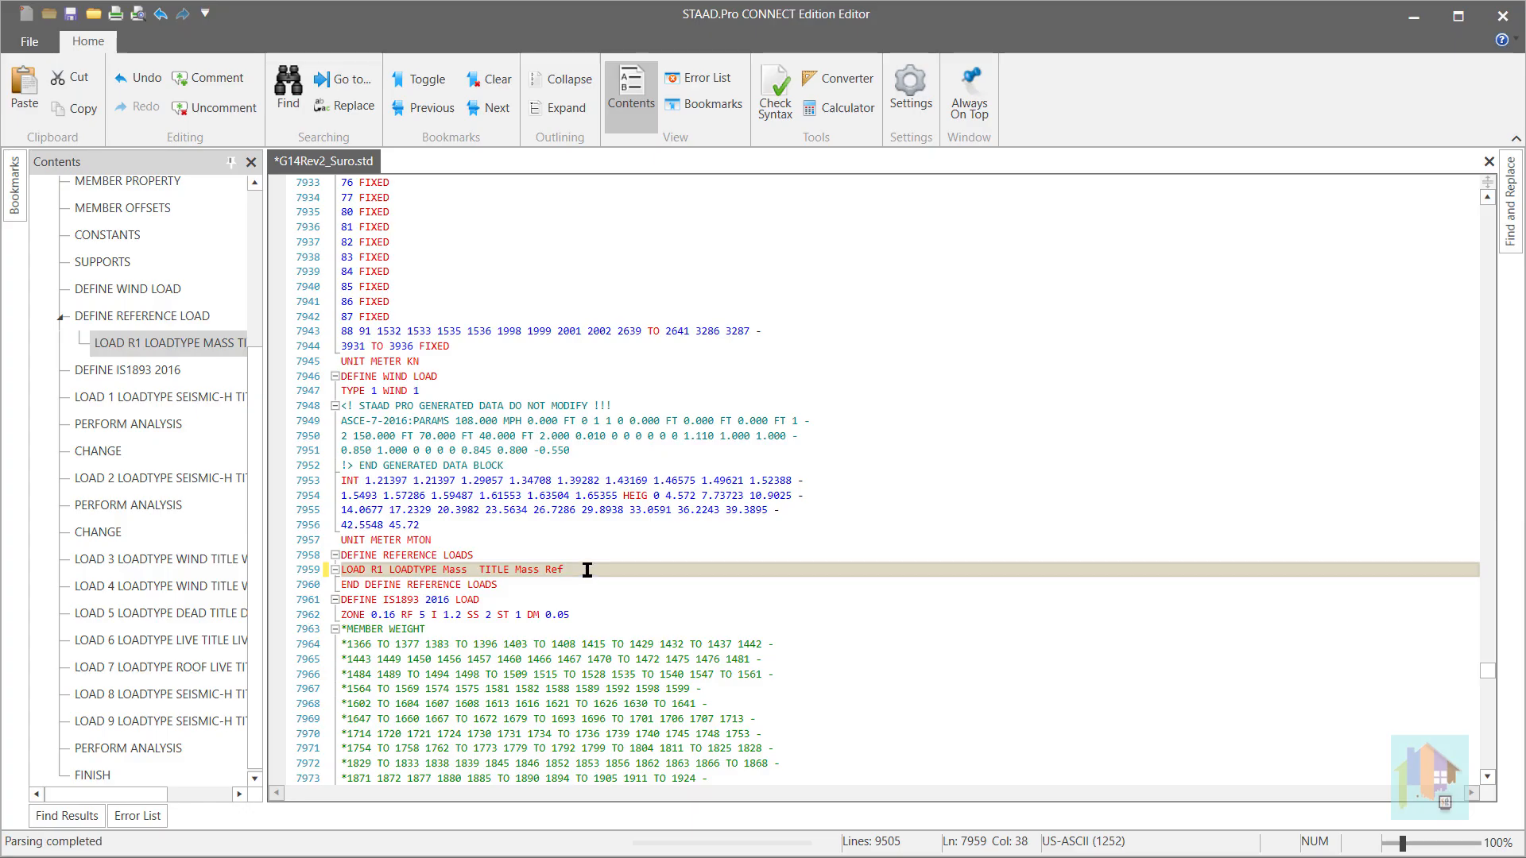
key("Return")
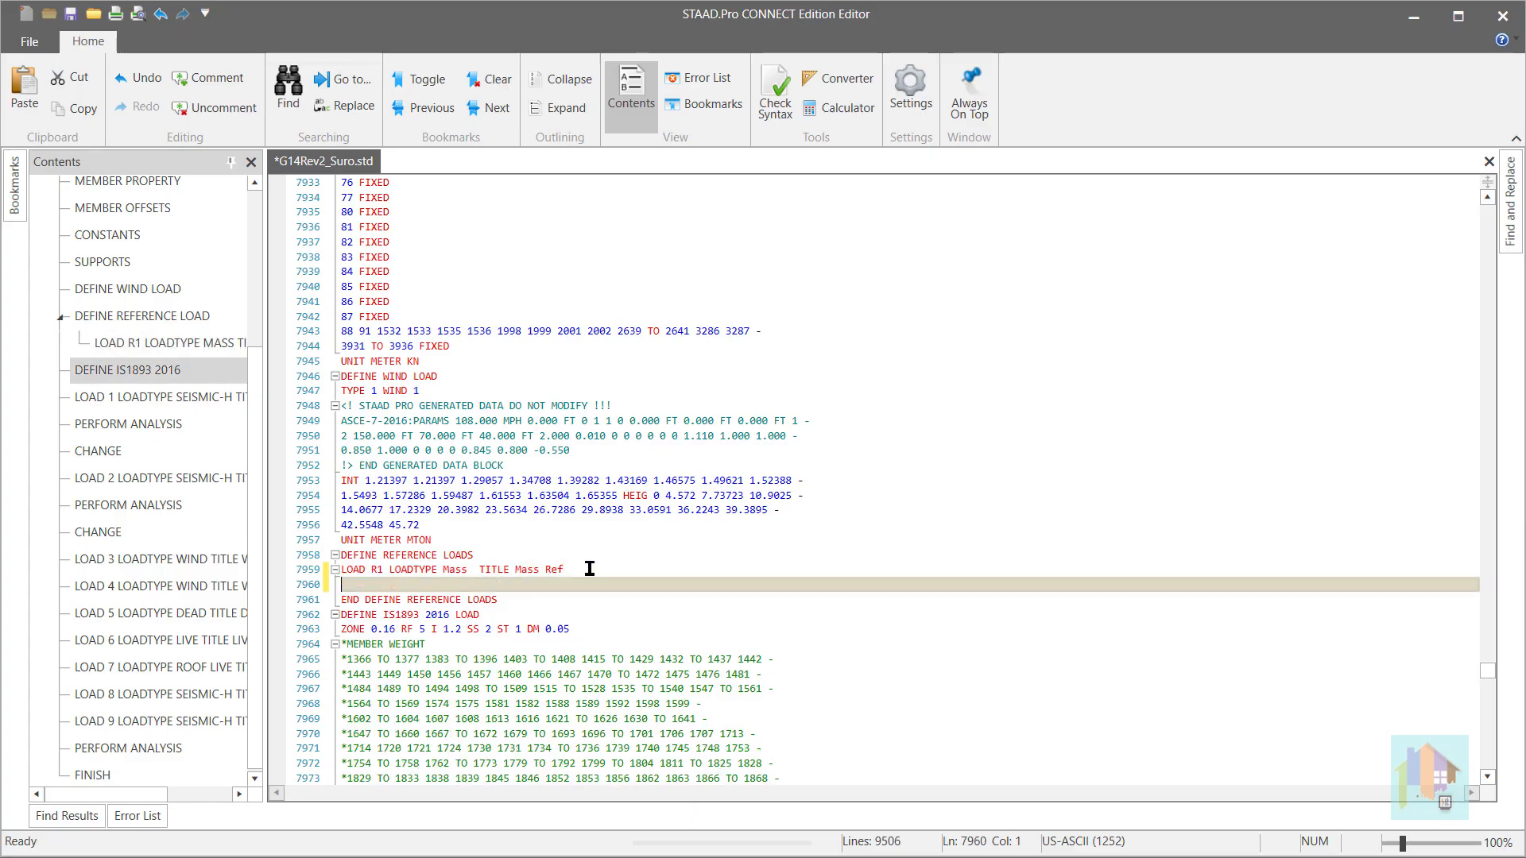
key("ctrl+v")
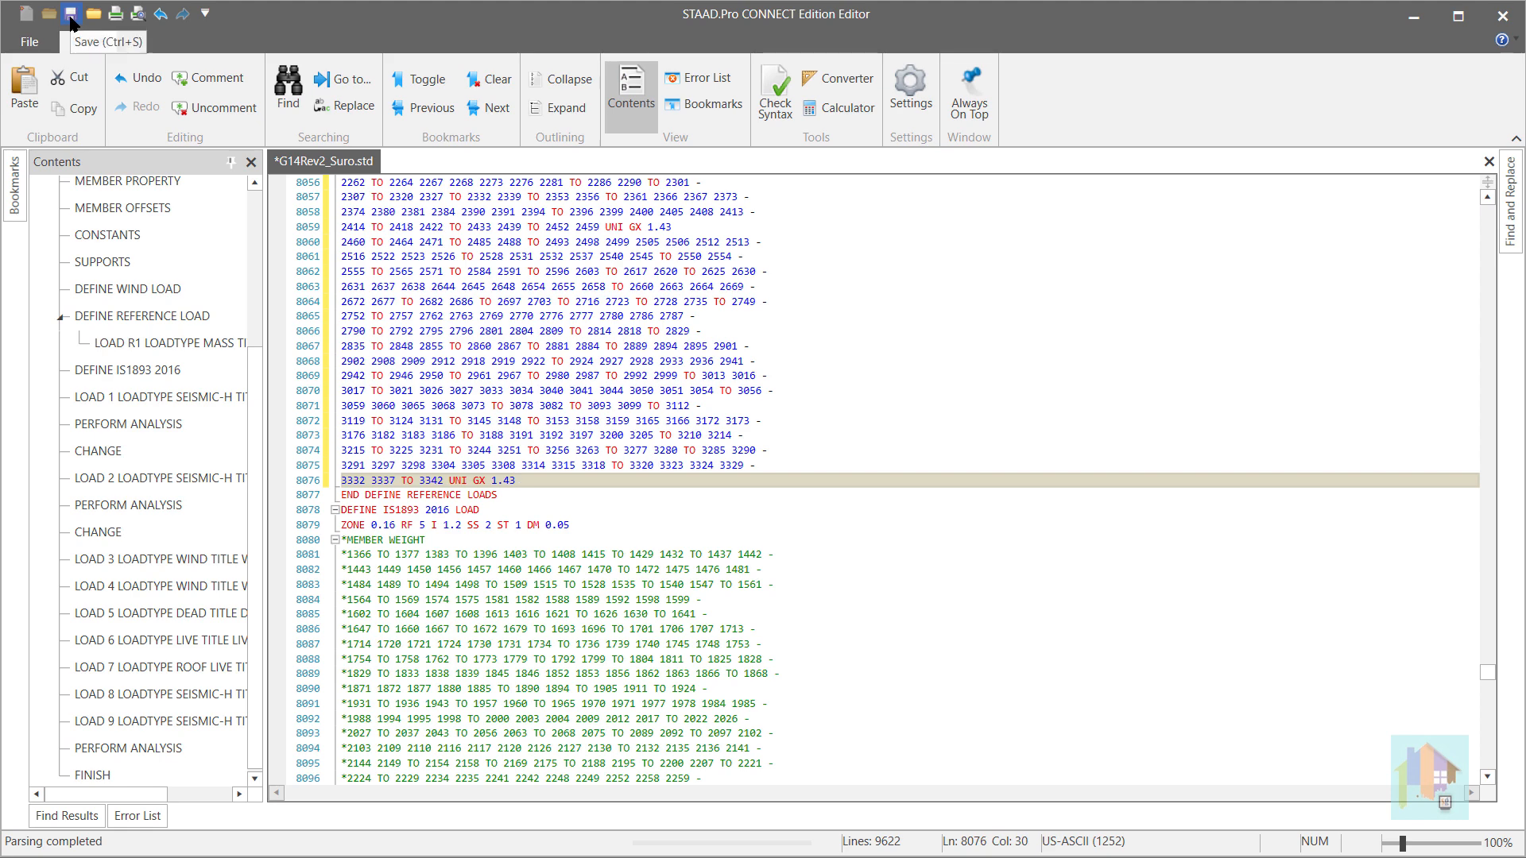
left_click(71, 14)
left_click(1502, 16)
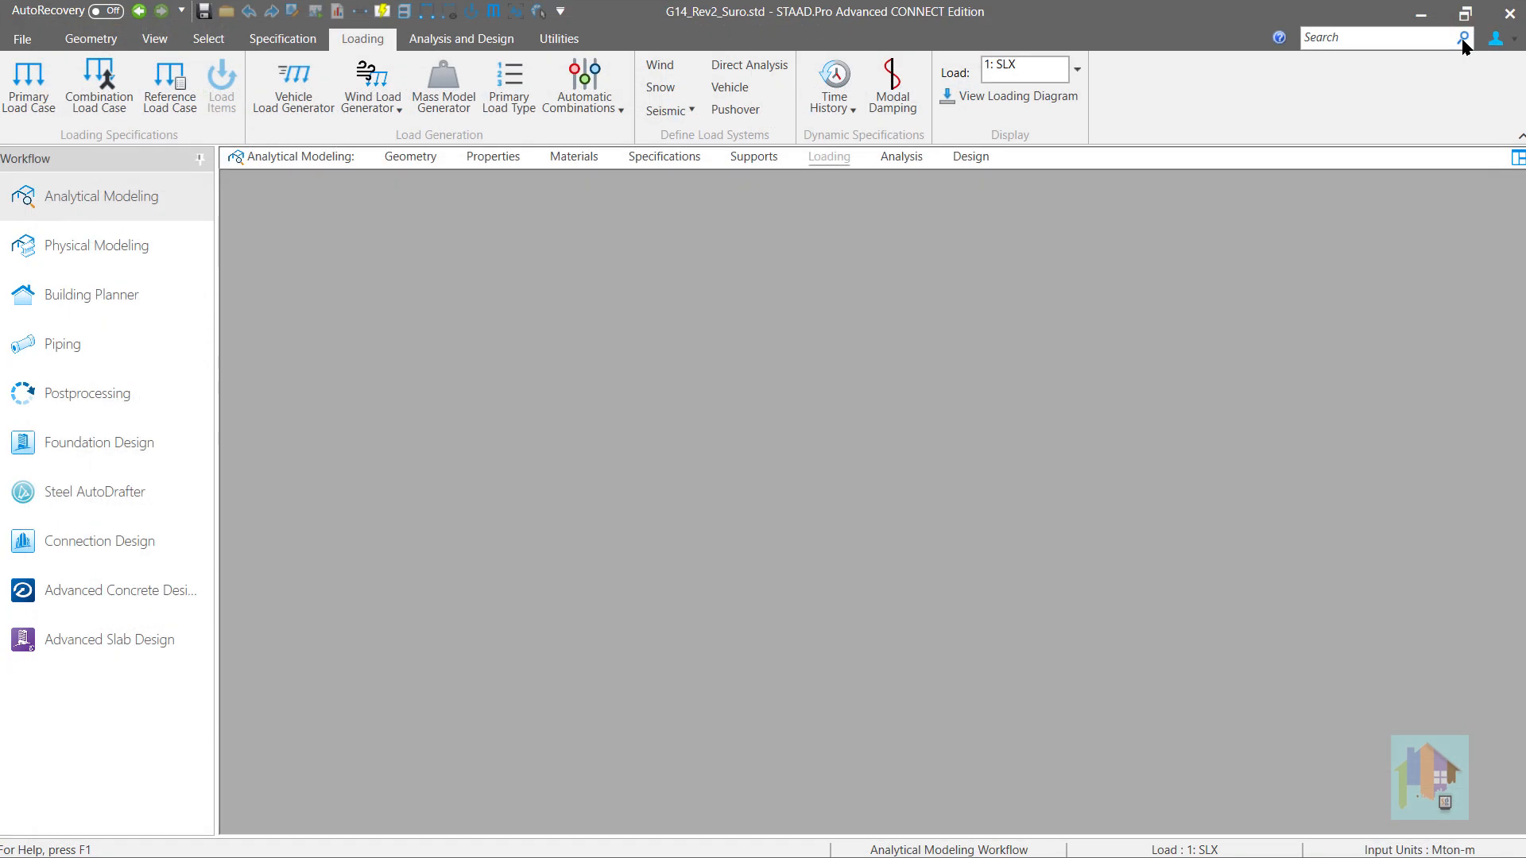
- Review the loads listed under Mass Ref, displaying the SELFWEIGHT Y and first UNI GY loads on the structure
left_click(1229, 222)
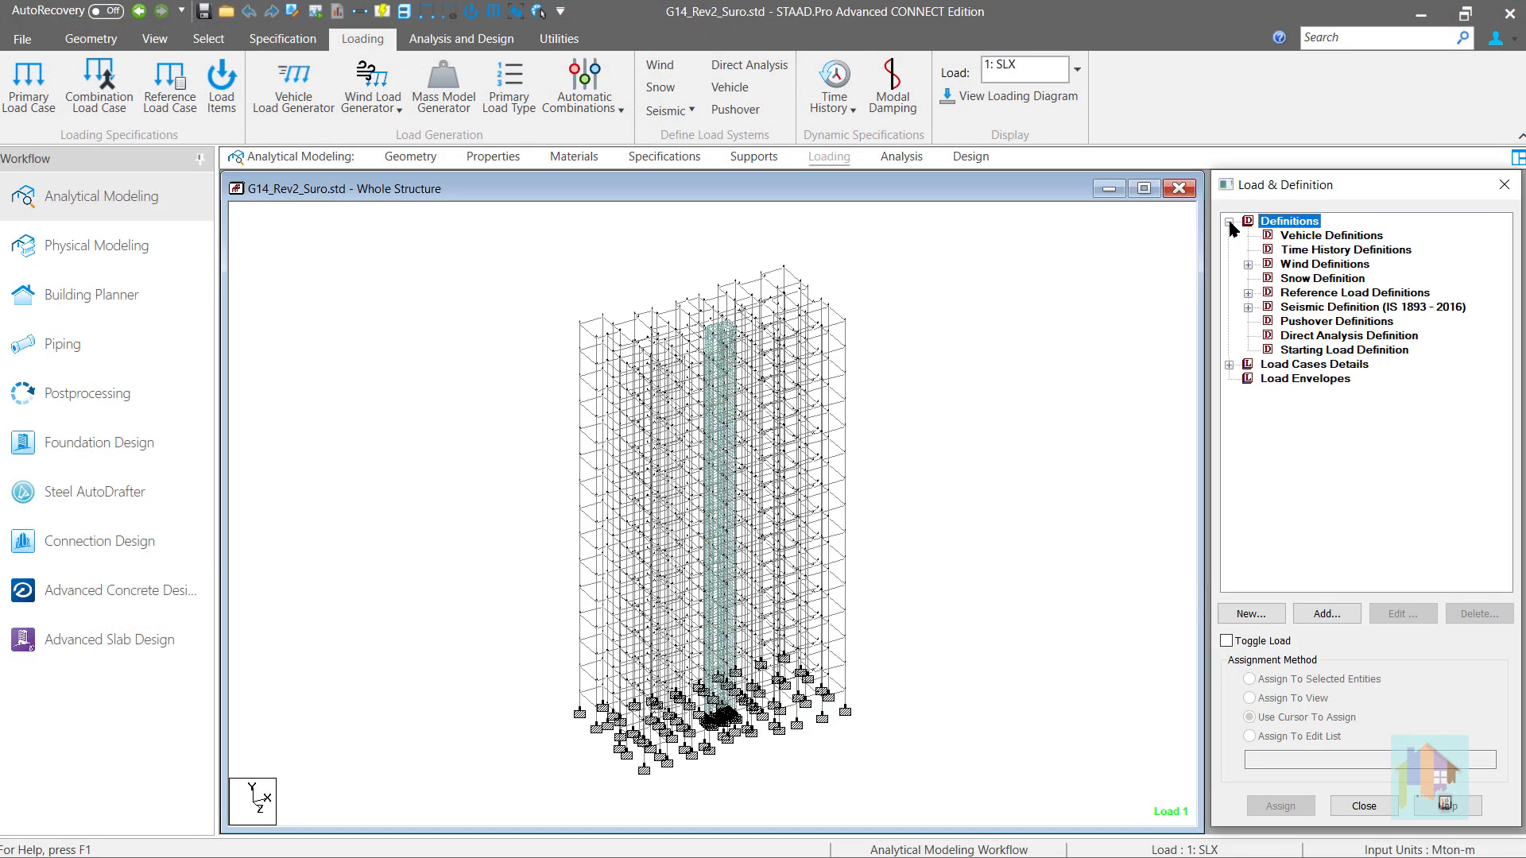
left_click(1247, 292)
left_click(1270, 308)
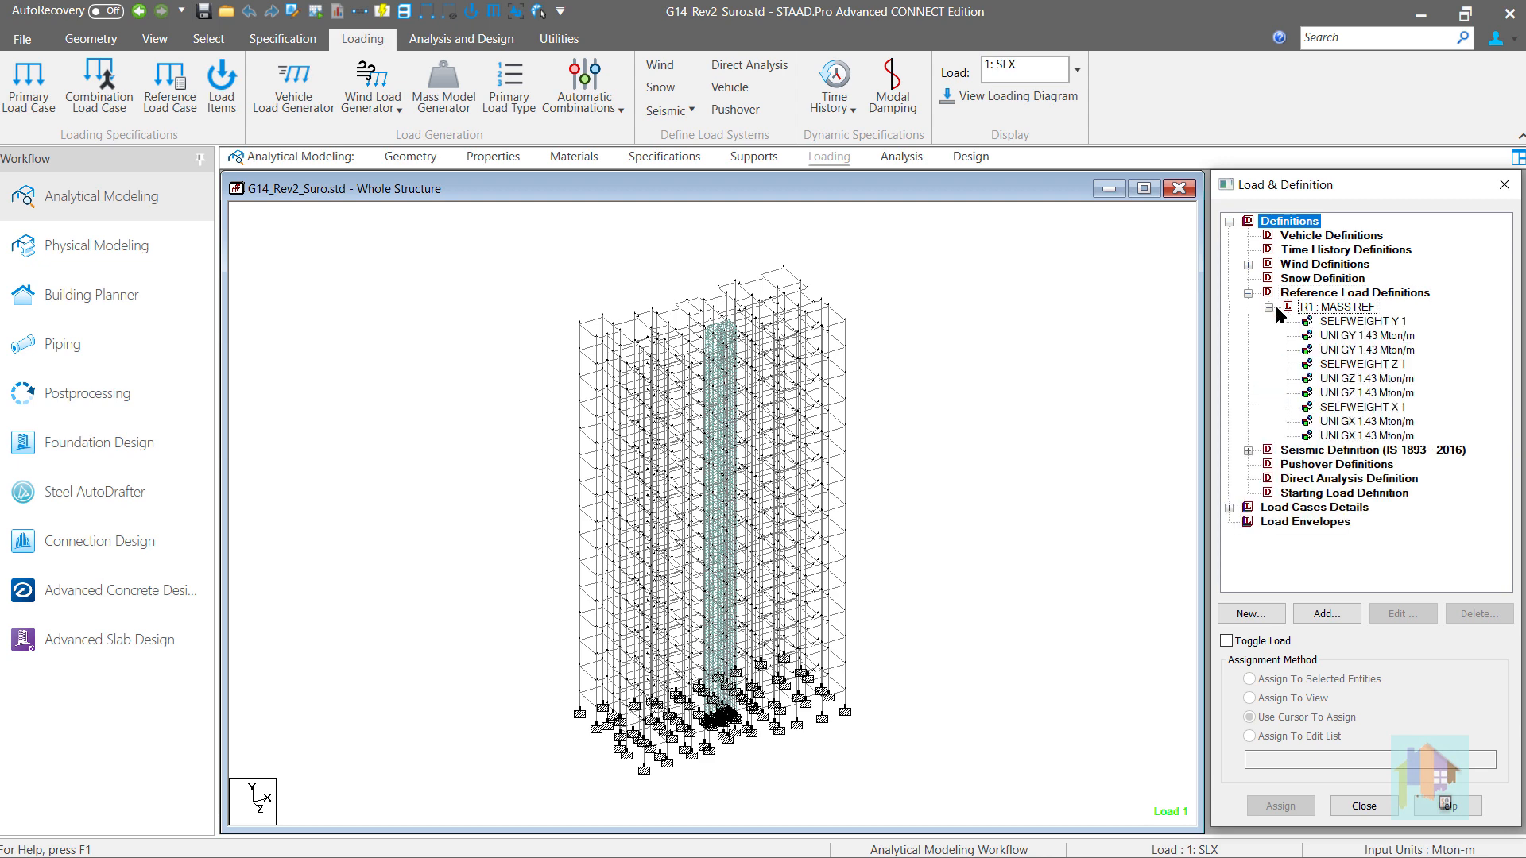
left_click(1366, 322)
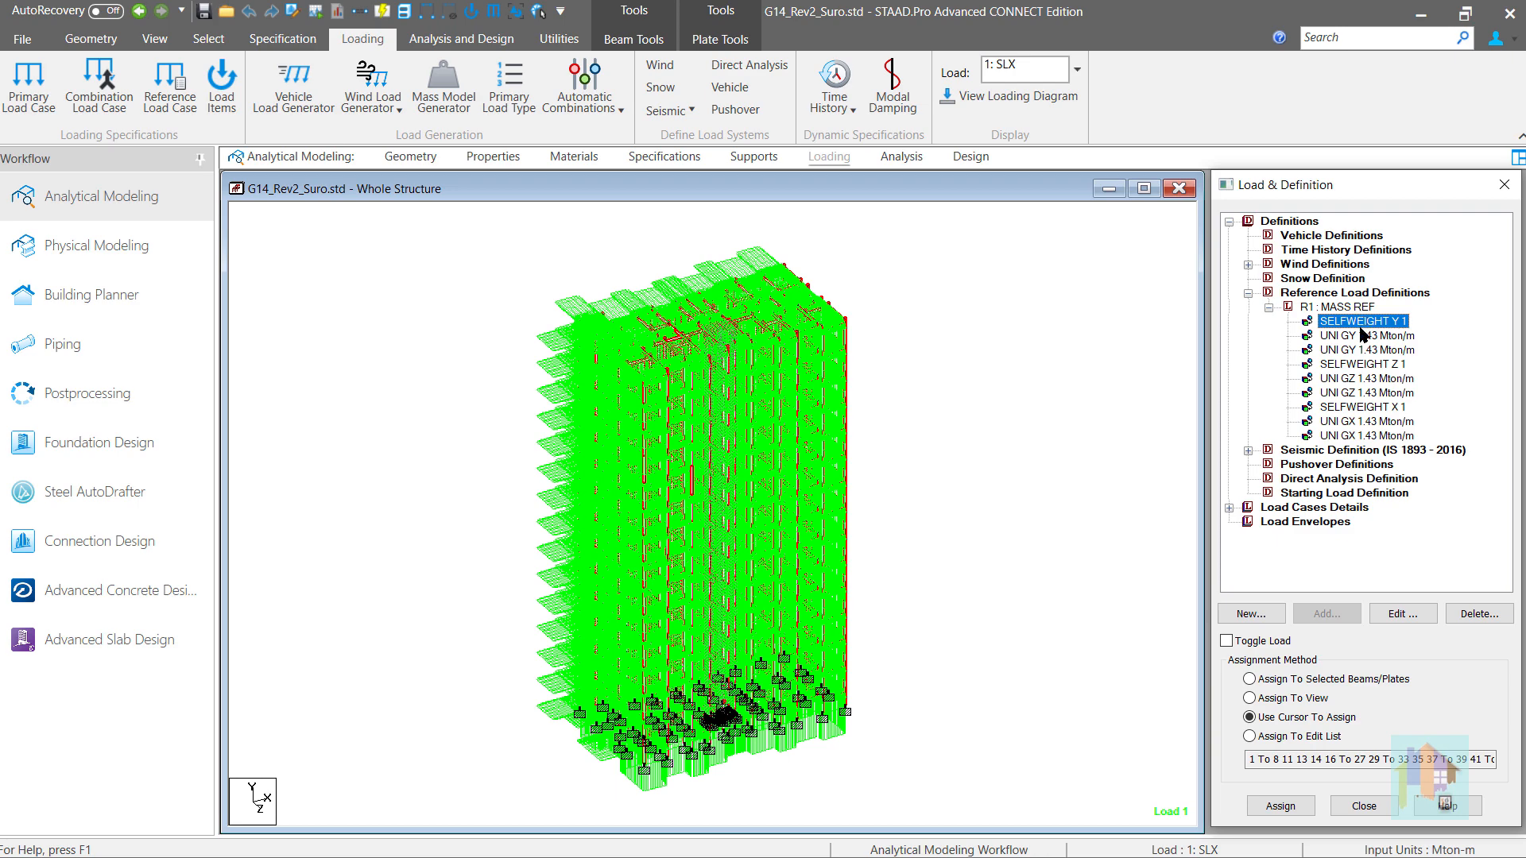
left_click(1363, 336)
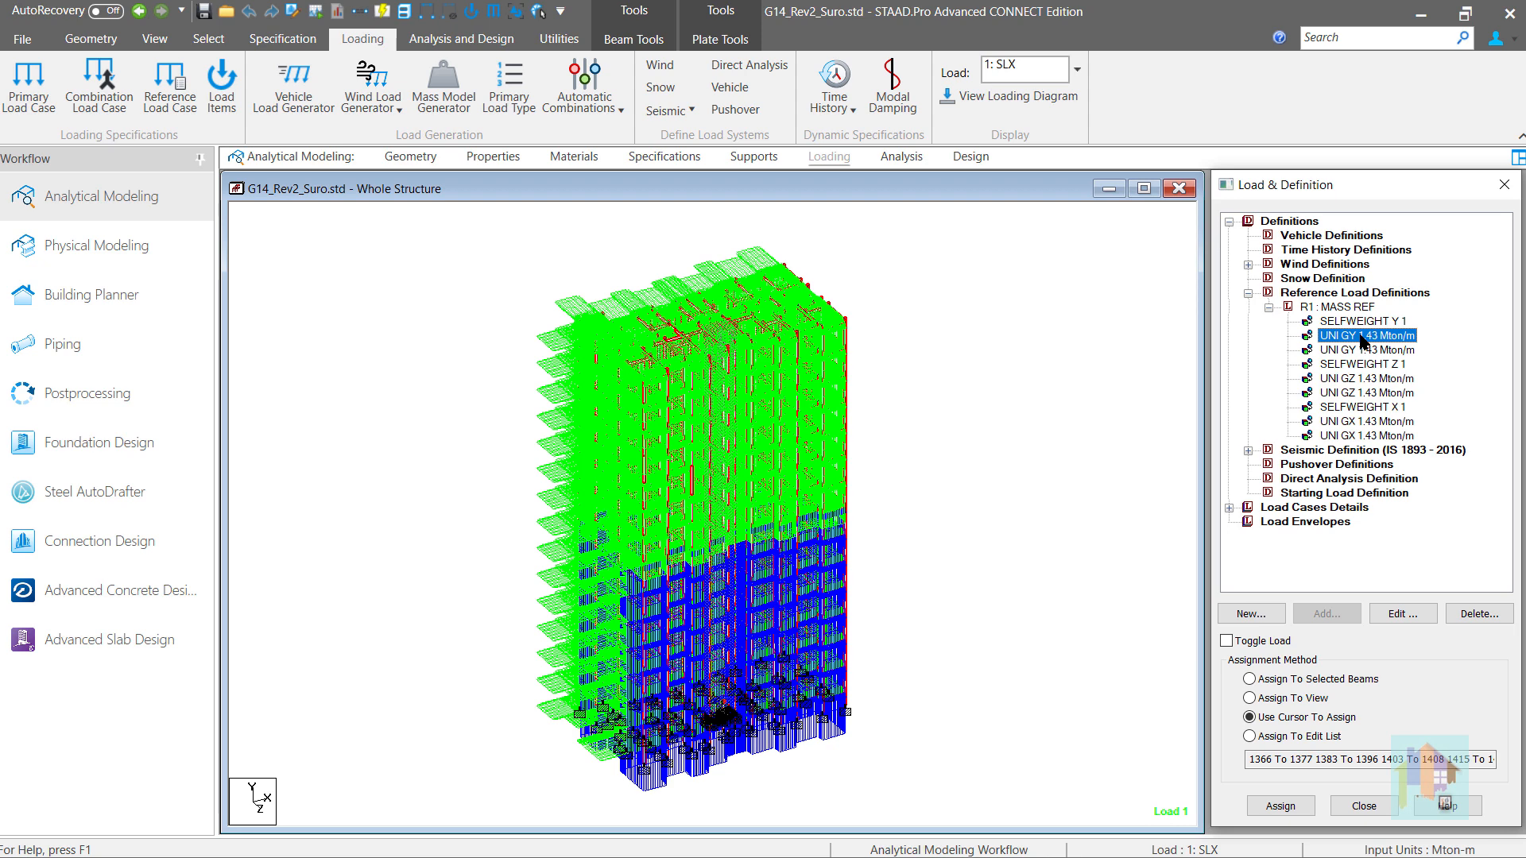
left_click(1351, 307)
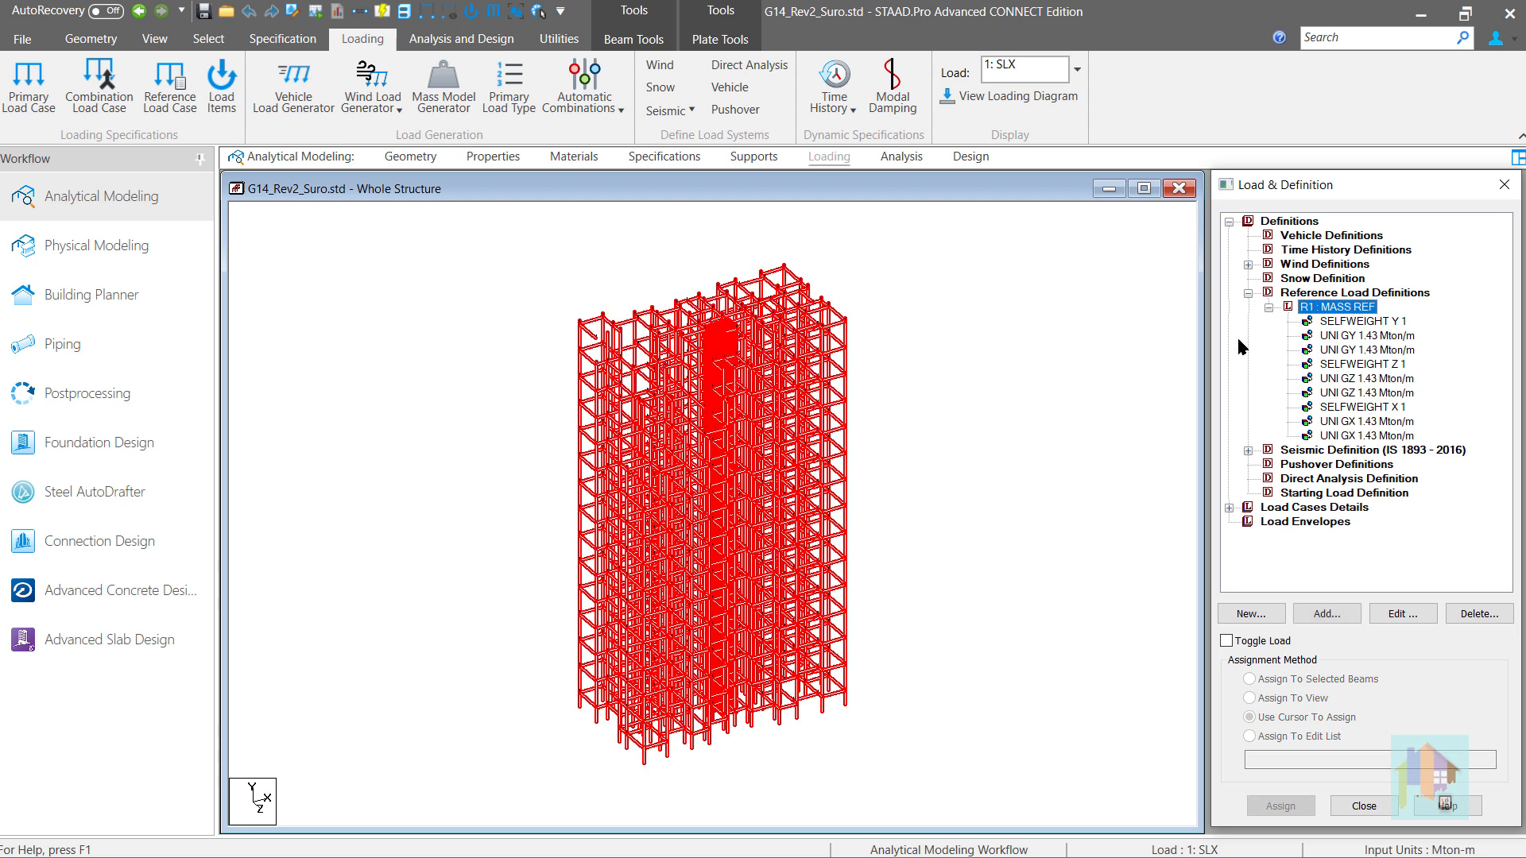
left_click(1116, 356)
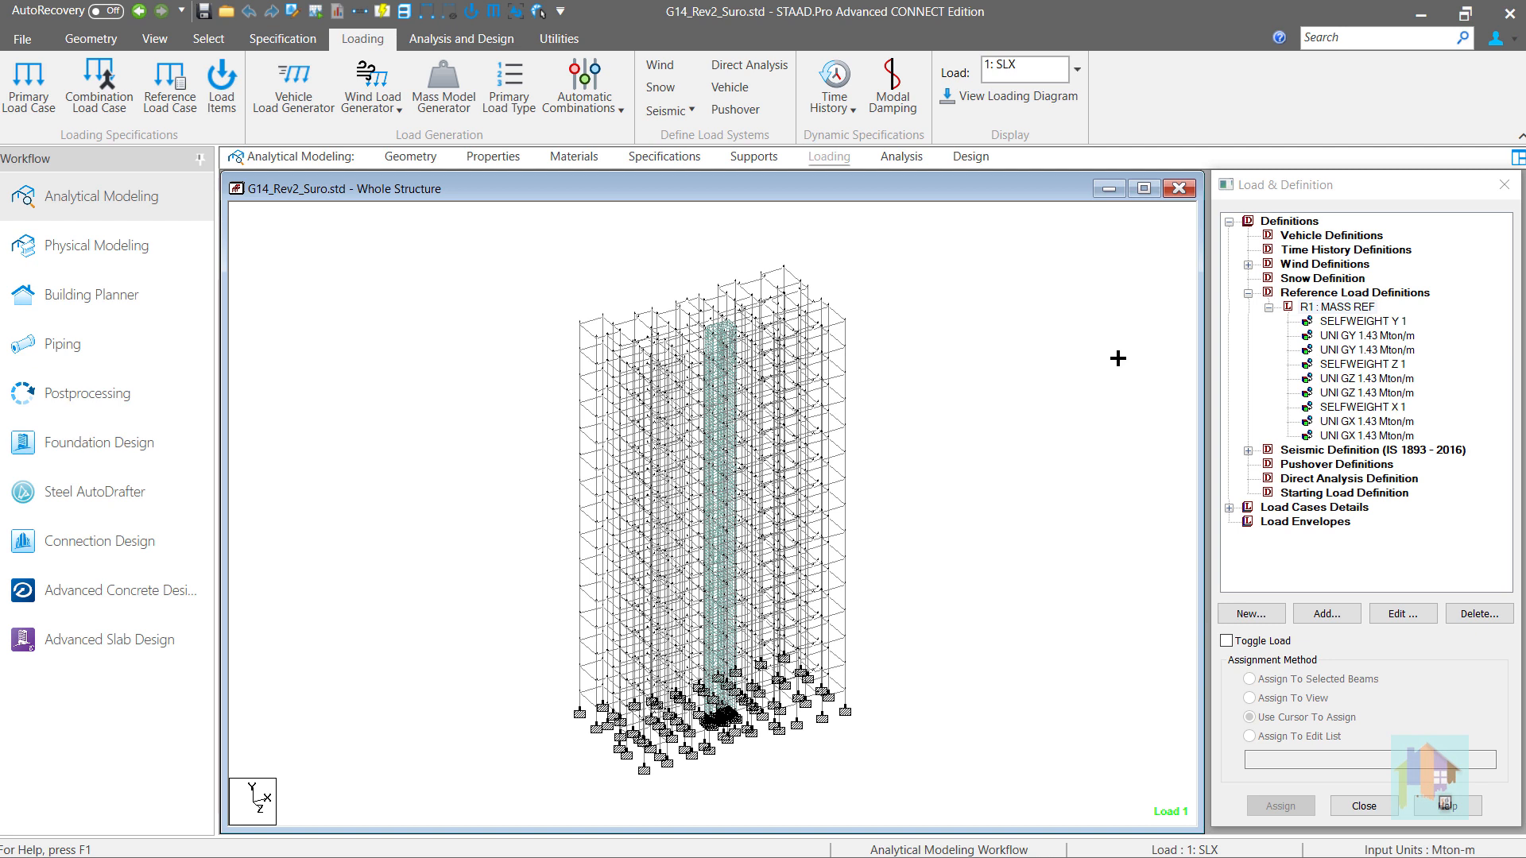
- Check the loading type of the LIVE LOAD case and the load types defined for all primary load cases
left_click(1229, 507)
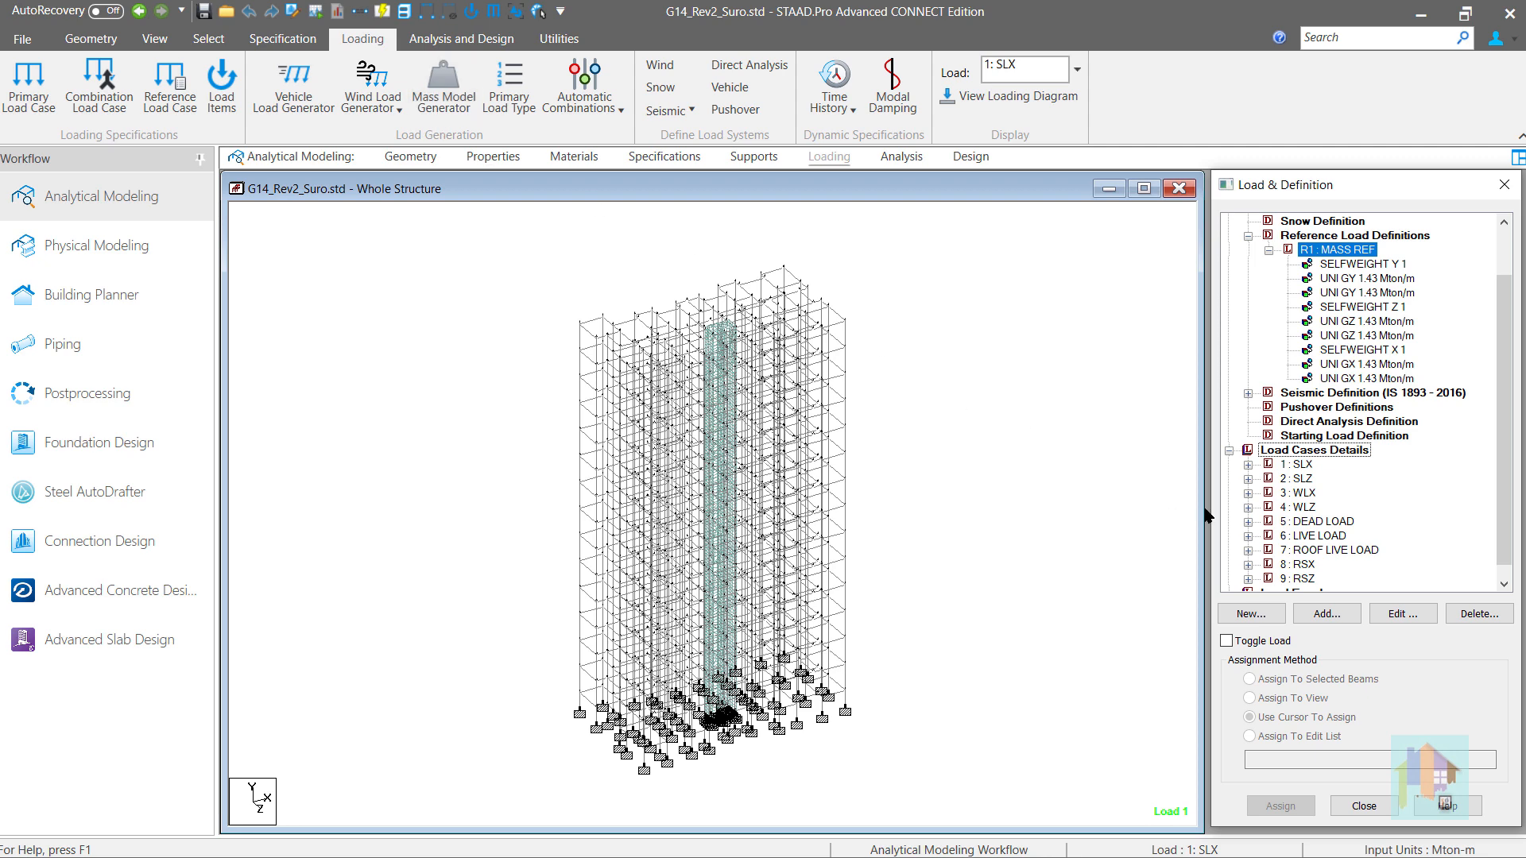
left_click(1333, 523)
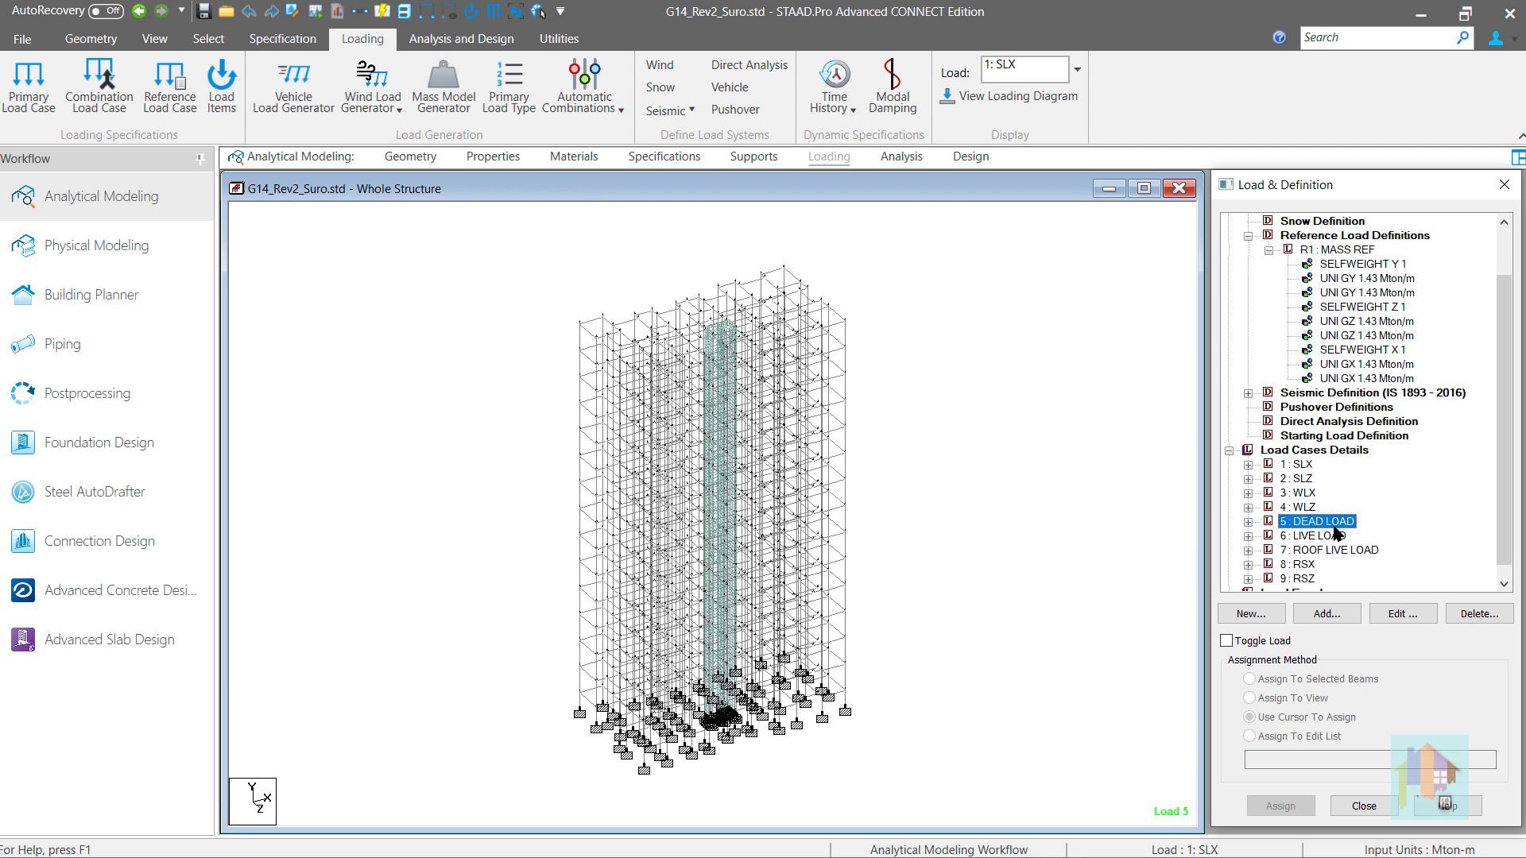
double_click(1319, 536)
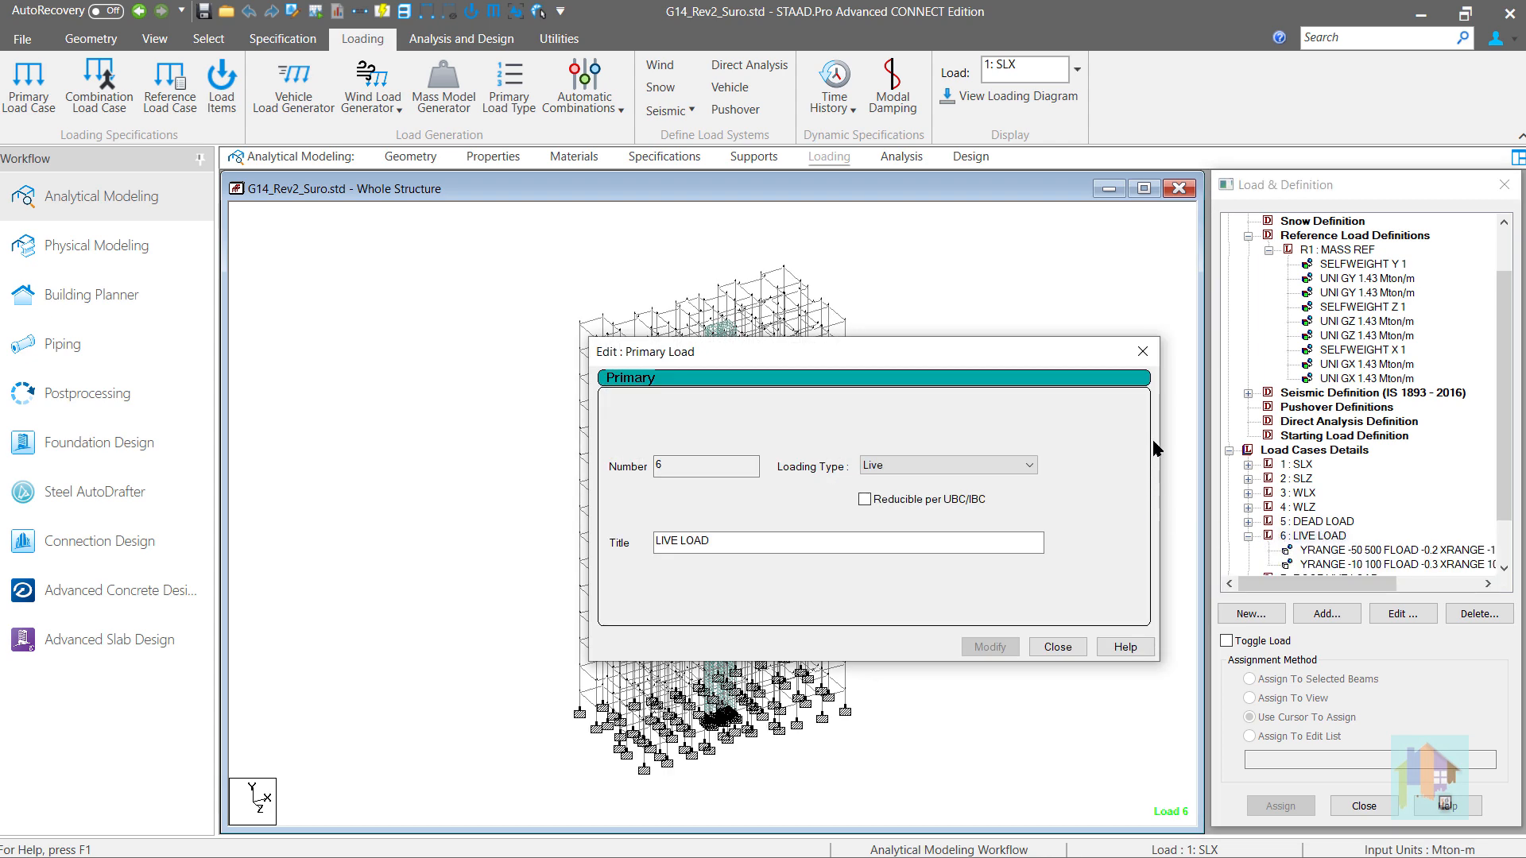
left_click(1143, 352)
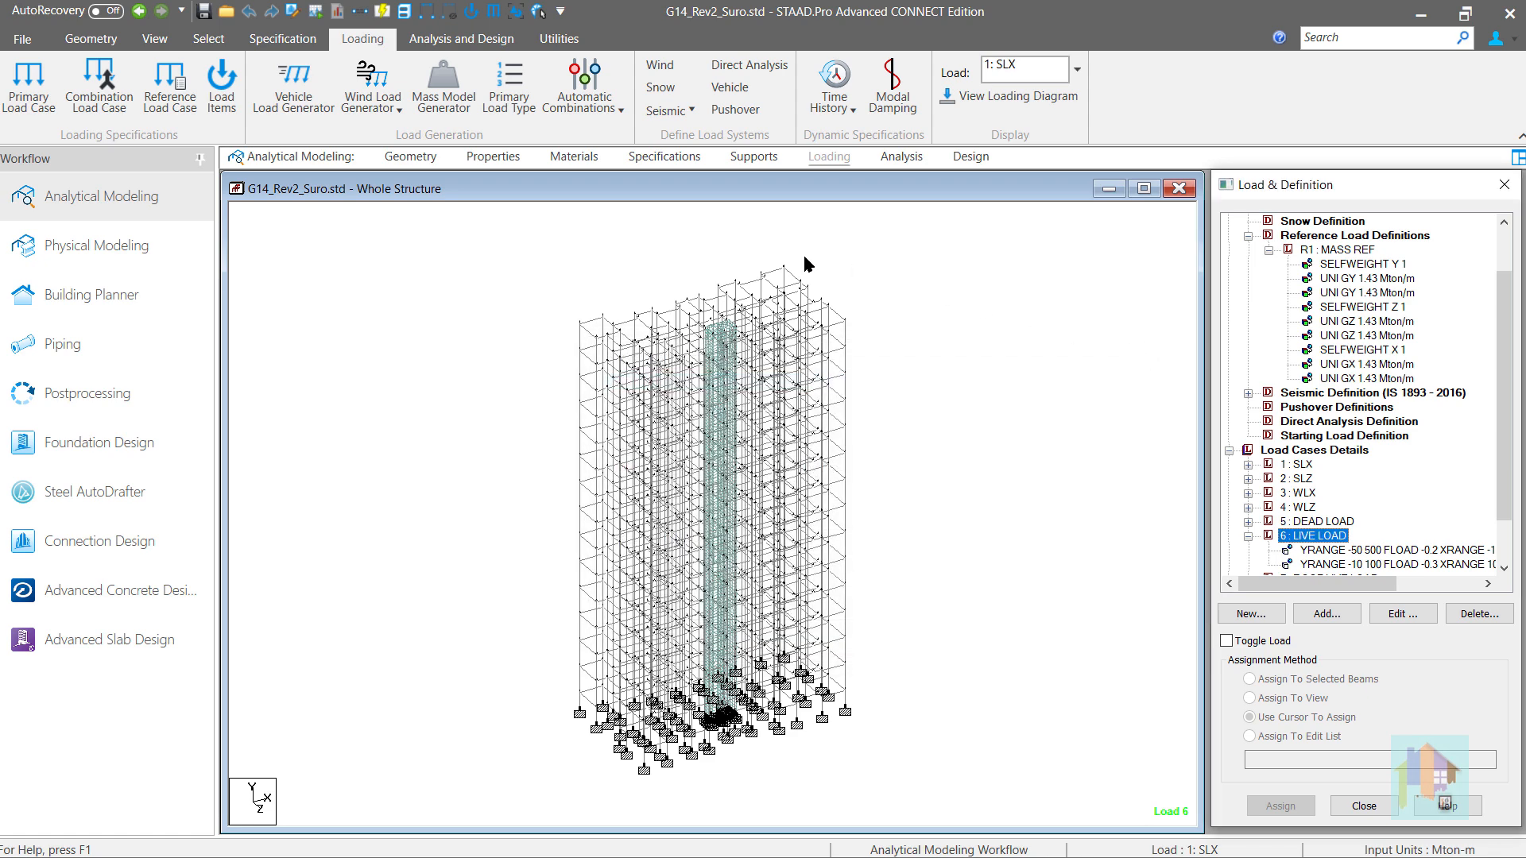
left_click(500, 106)
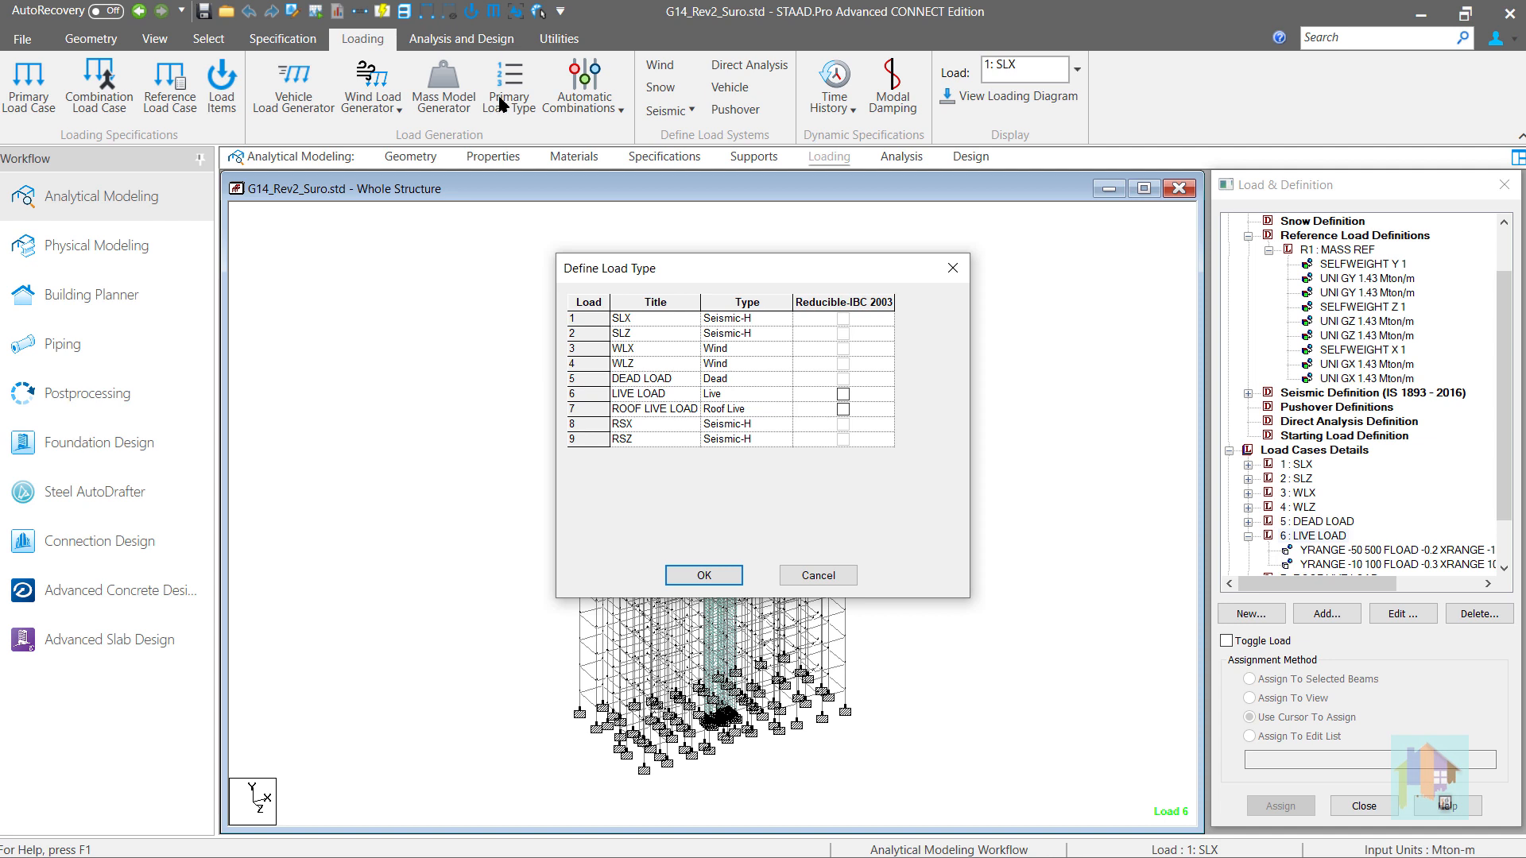
left_click(951, 272)
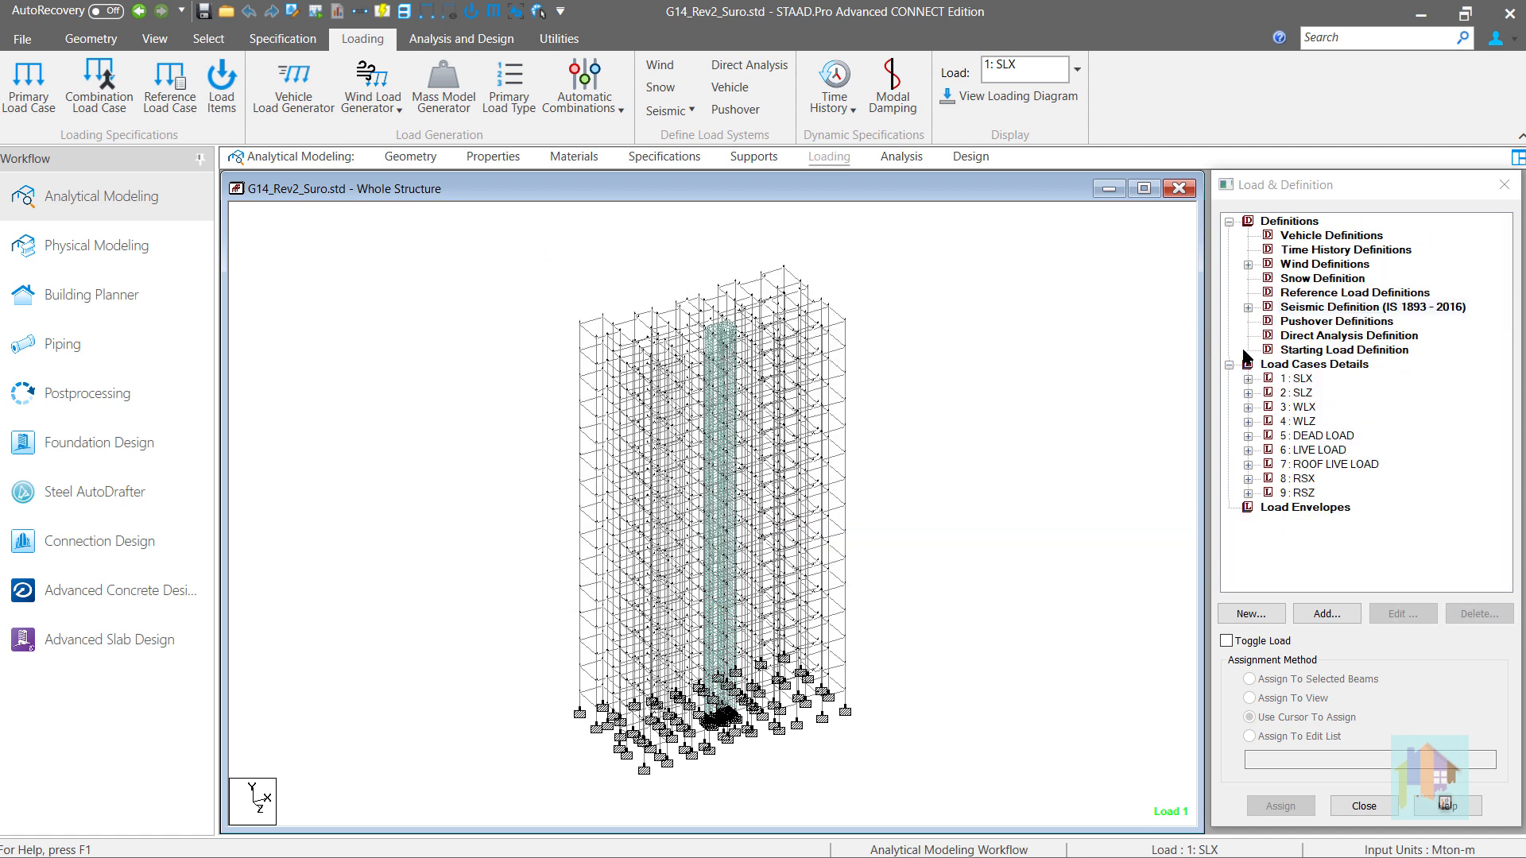
- Examine the contents of the seismic definition and of the SLX, RSX and RSZ load cases
left_click(1300, 450)
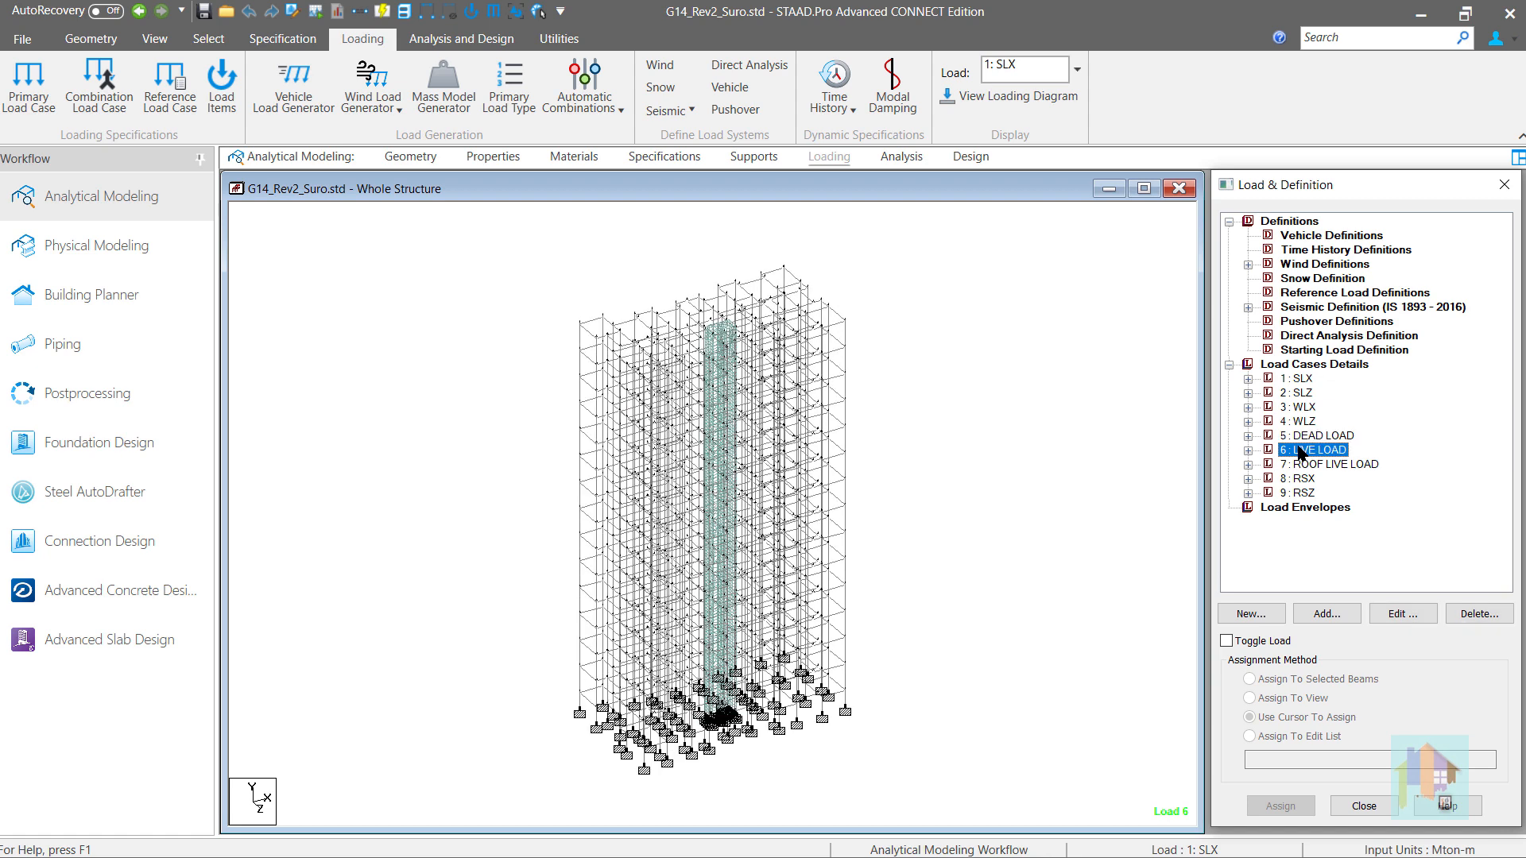
left_click(1248, 308)
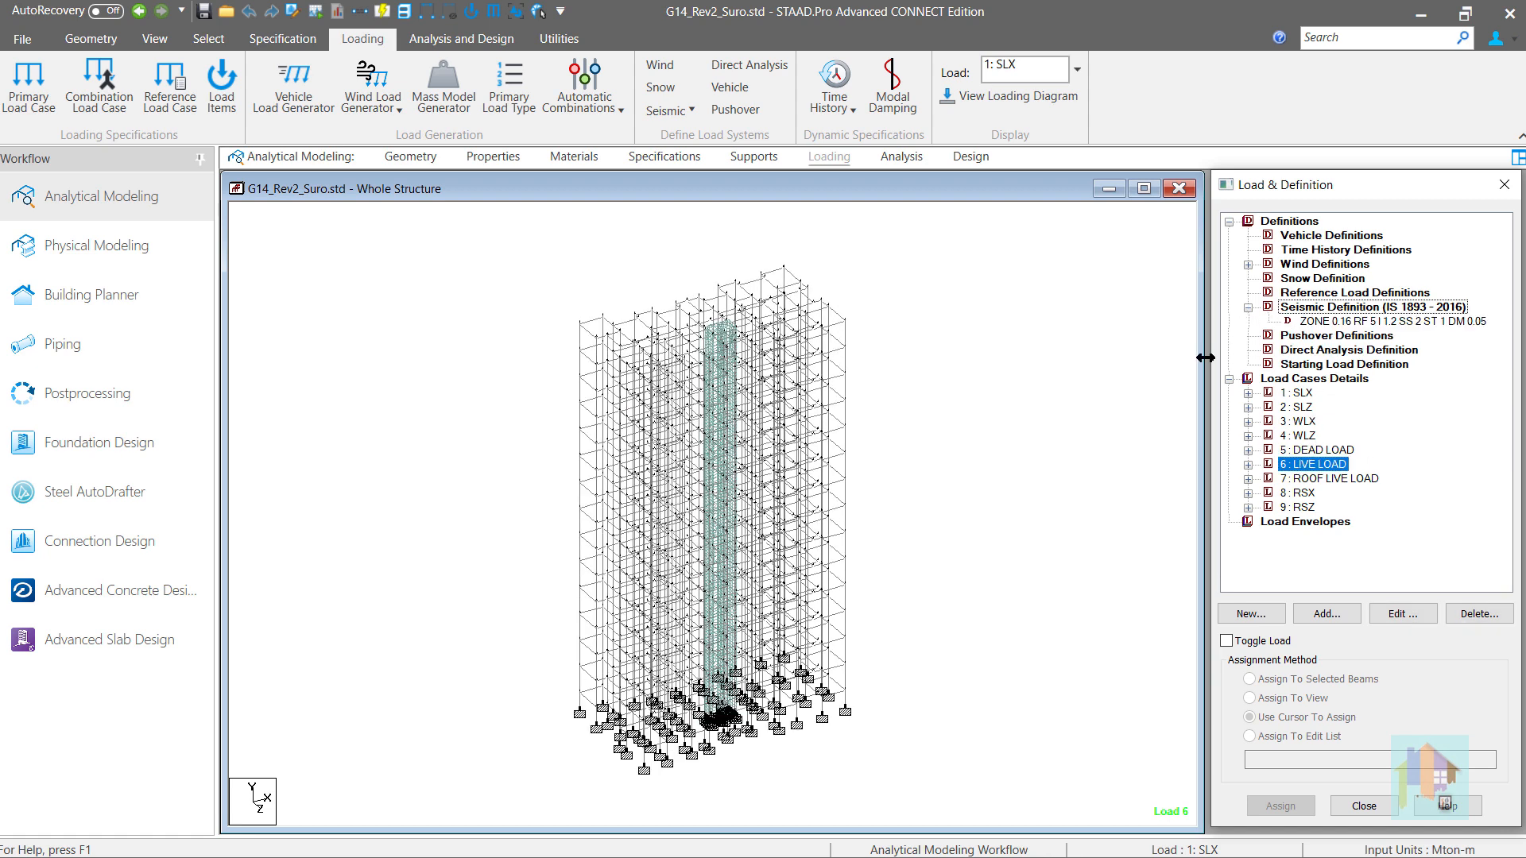
left_click(1198, 436)
left_click(1247, 393)
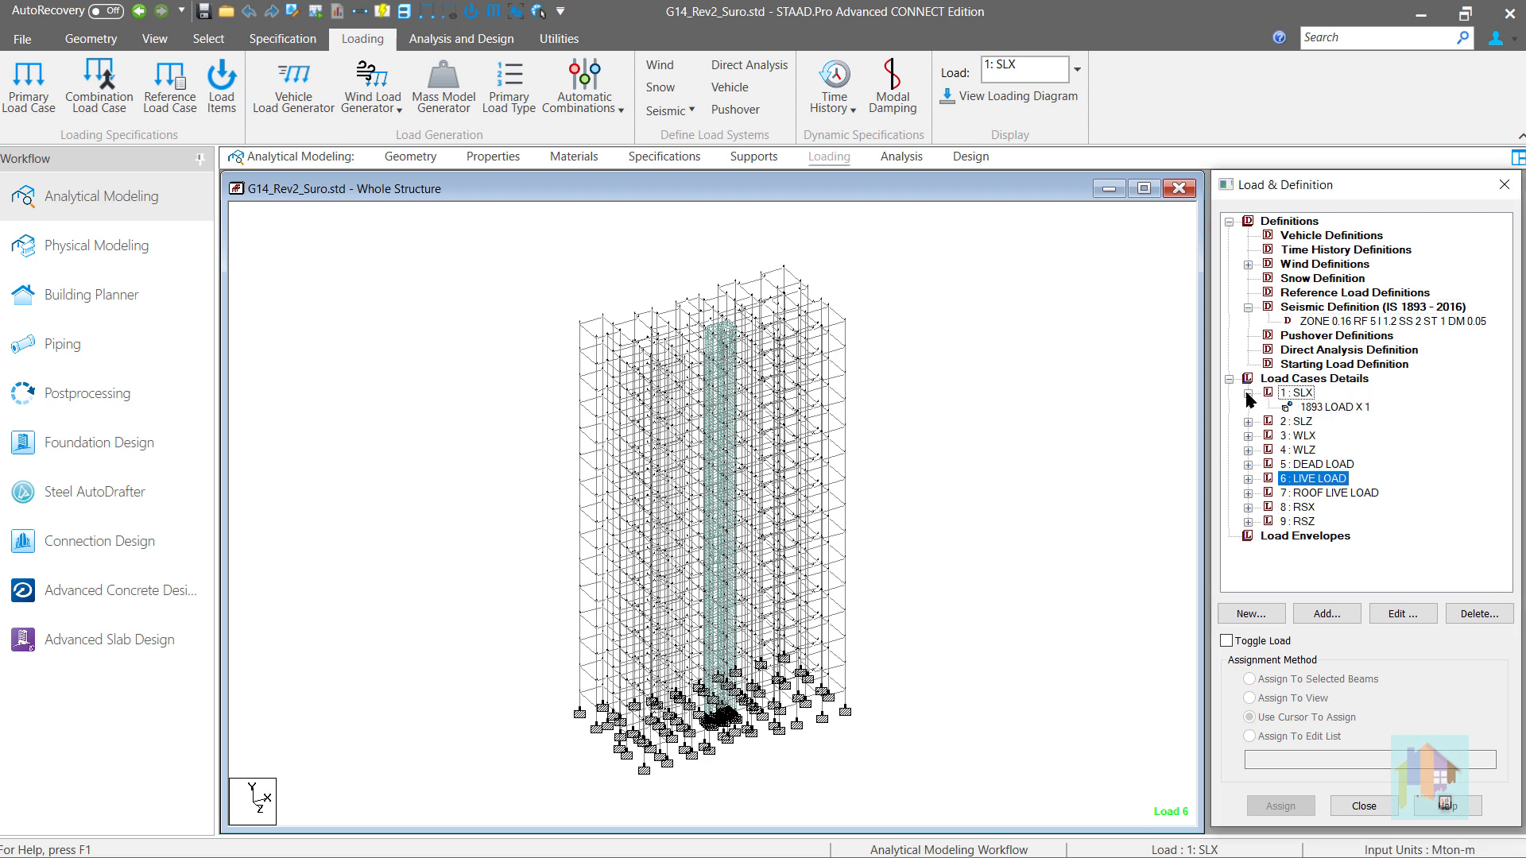
left_click(1335, 407)
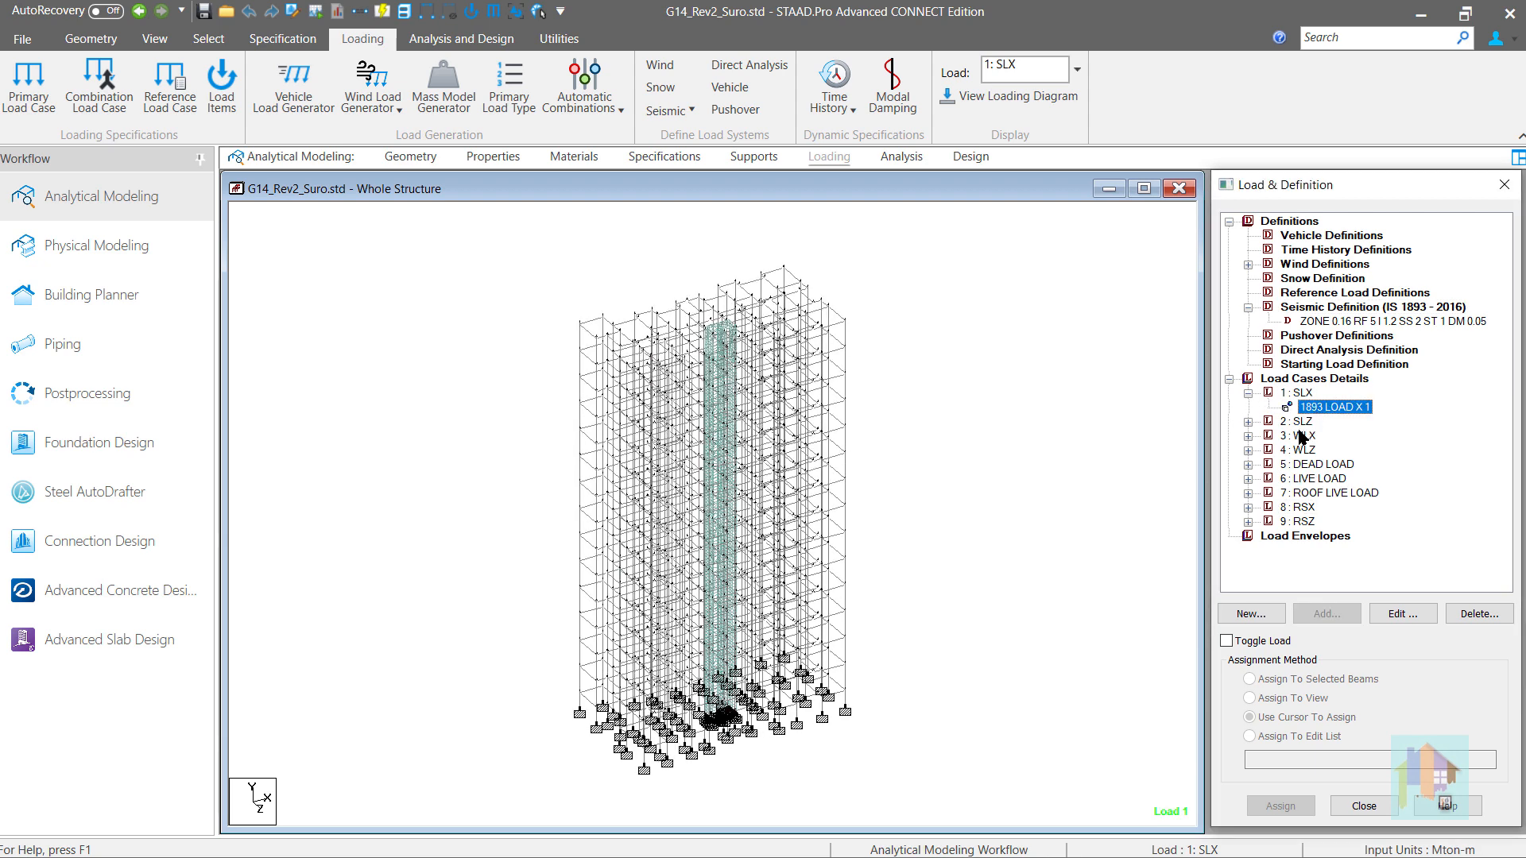
left_click(1248, 507)
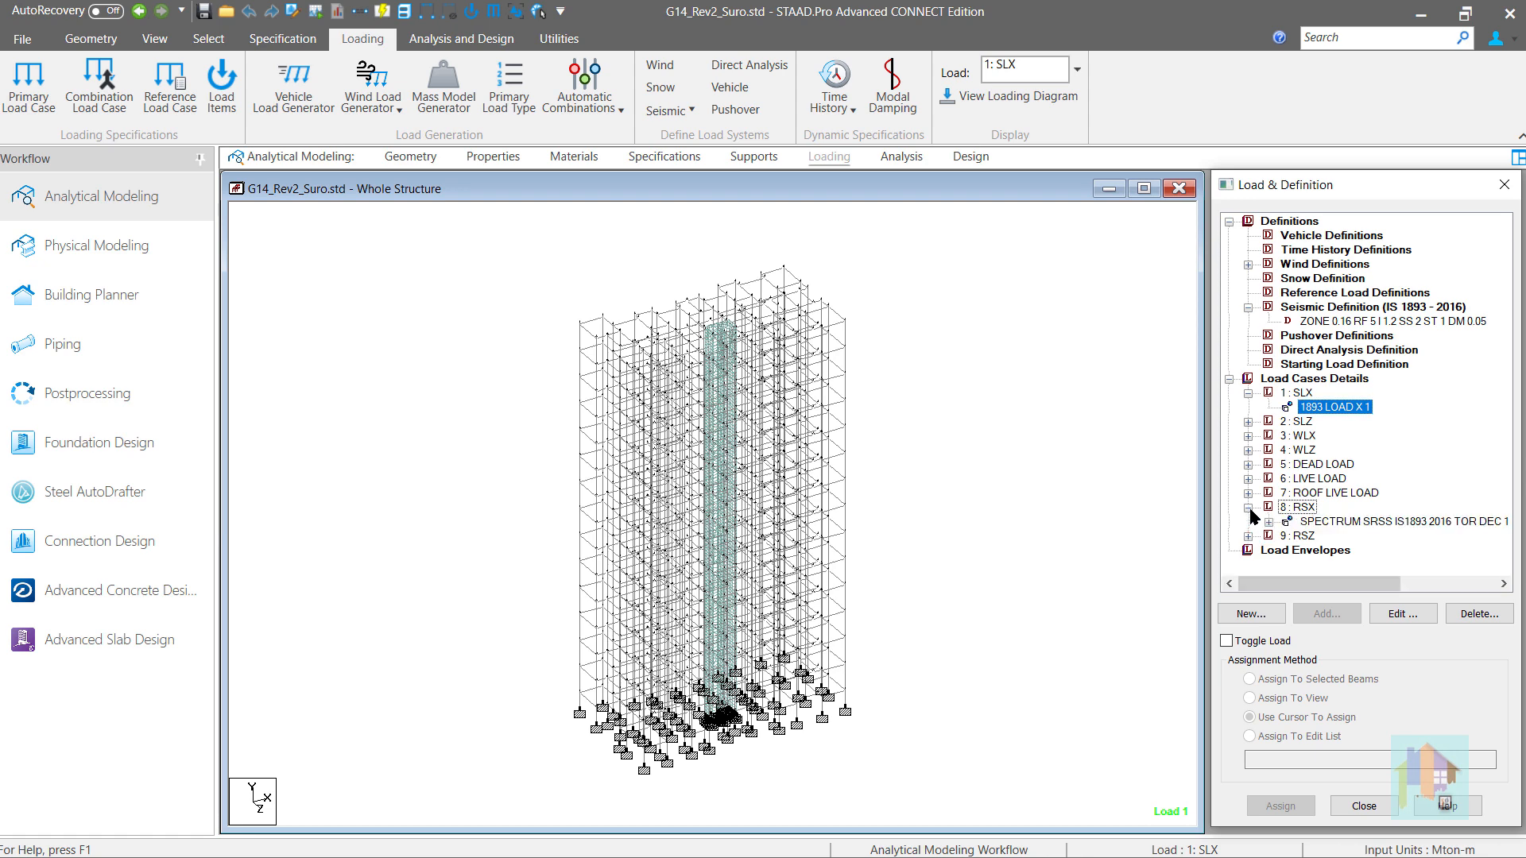
left_click(1304, 523)
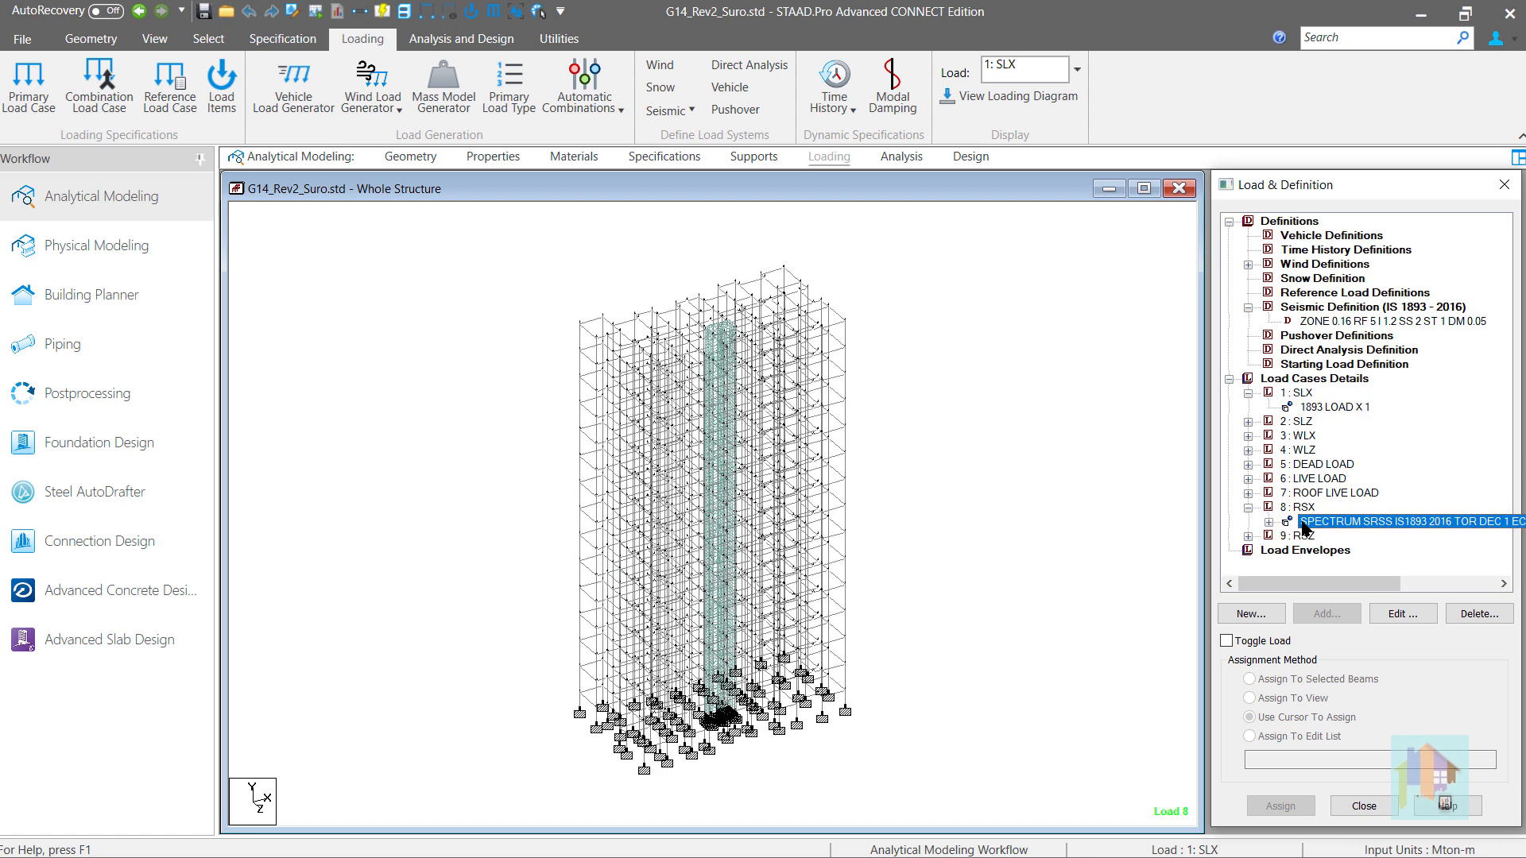
left_click(1248, 536)
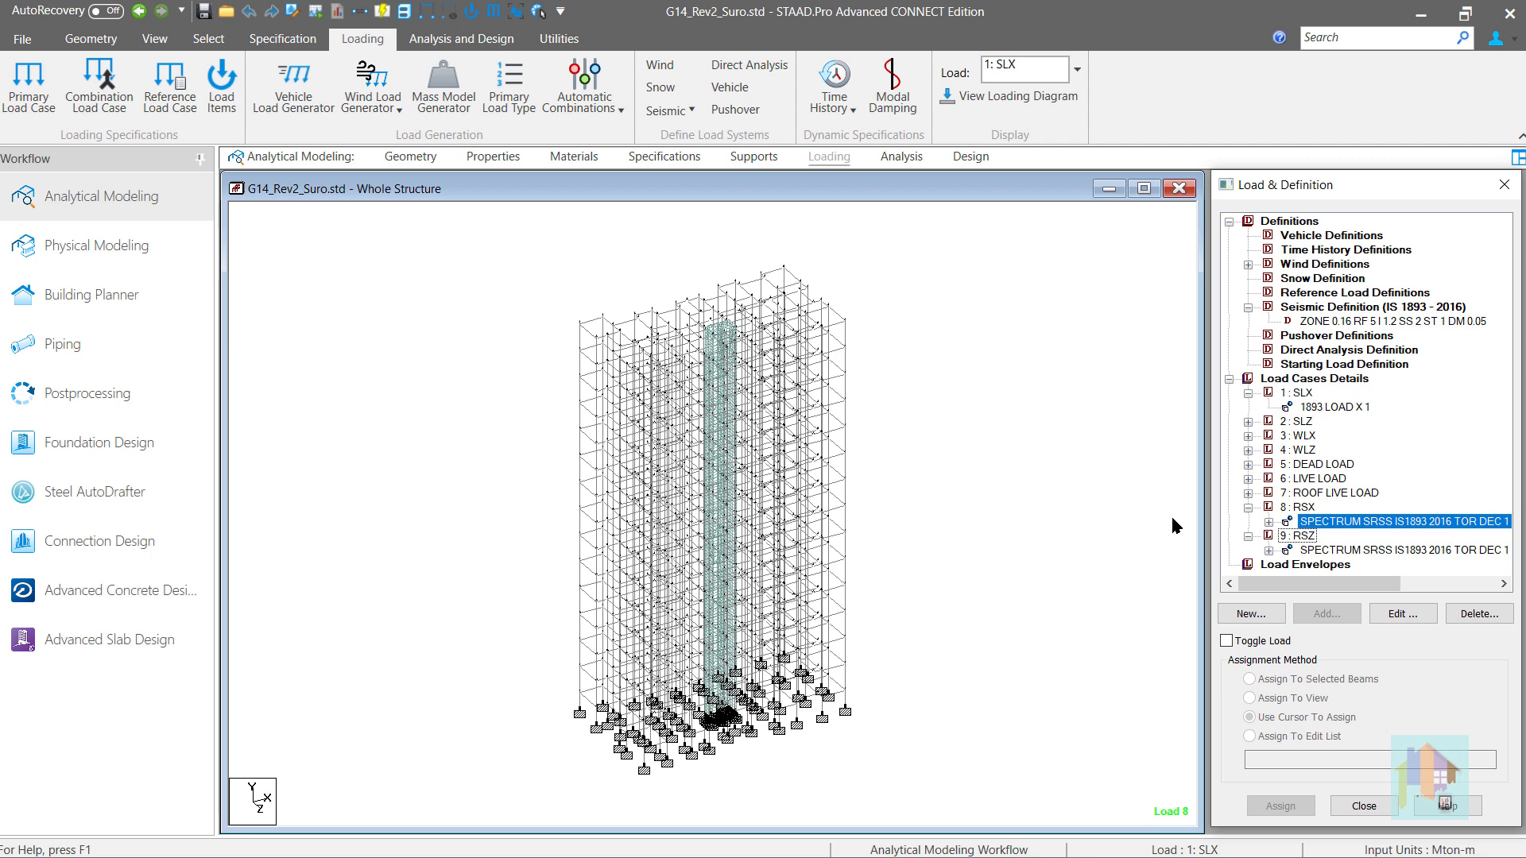
- Start the Mass Model Generator and choose to generate the mass as a new reference load case
left_click(460, 119)
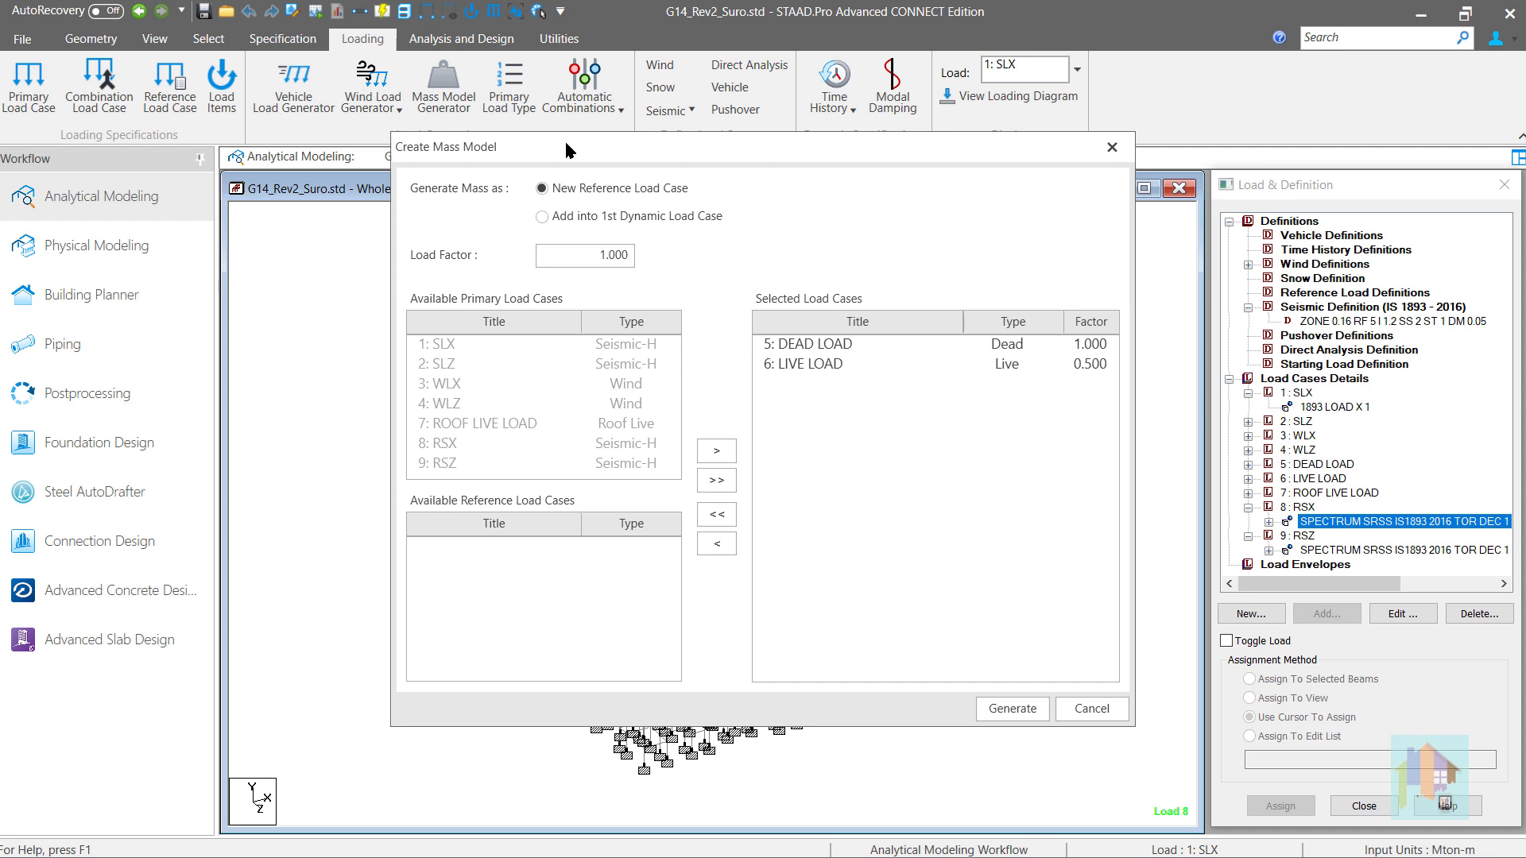
left_click(579, 218)
left_click(543, 190)
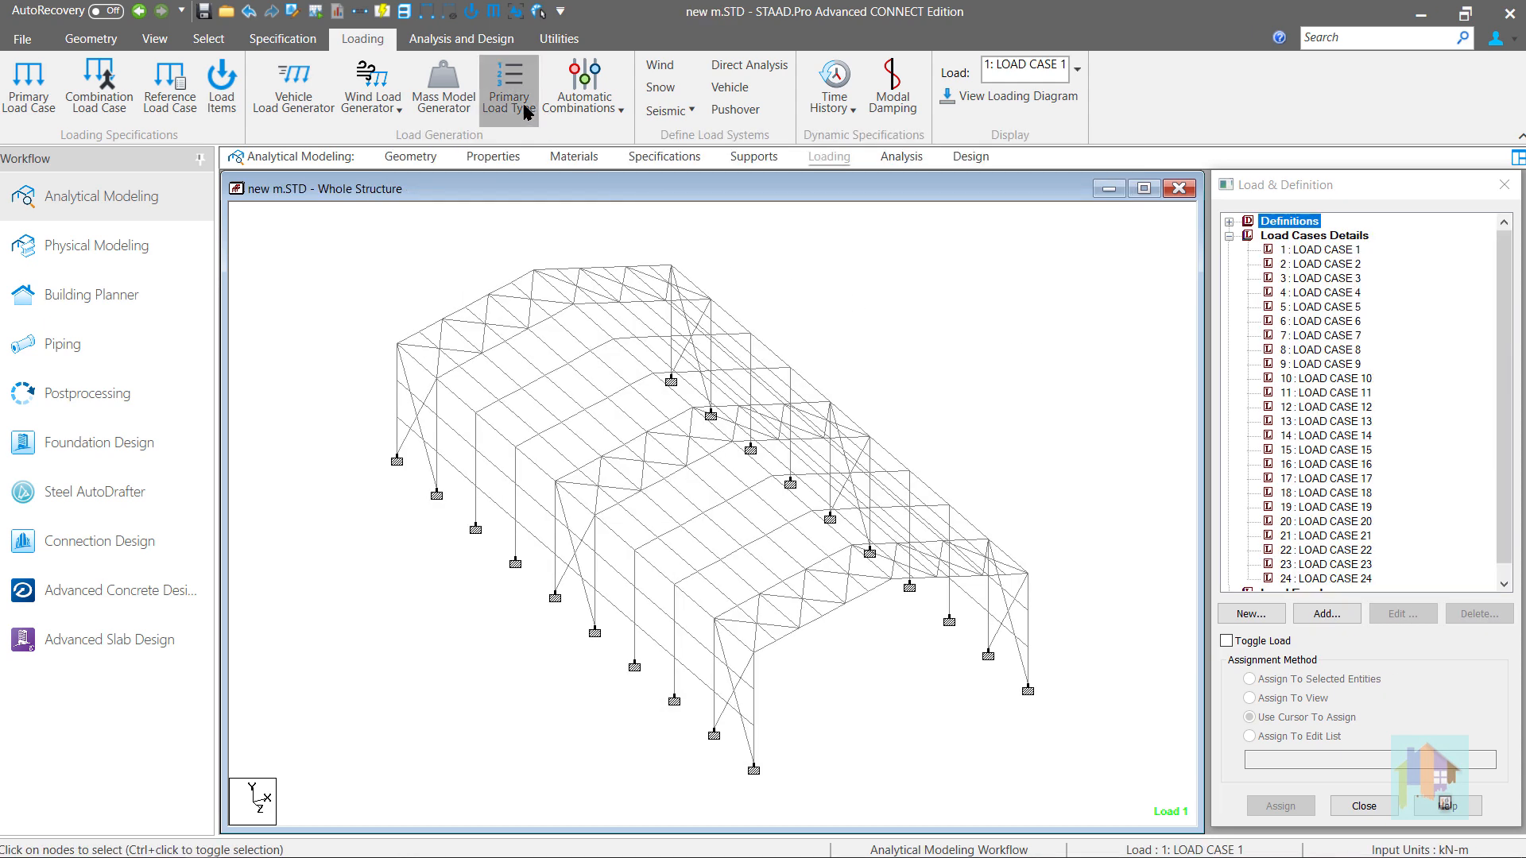
- In the new m.STD model, compare the defined load types with the cases preselected and left available in the Mass Model Generator
left_click(508, 87)
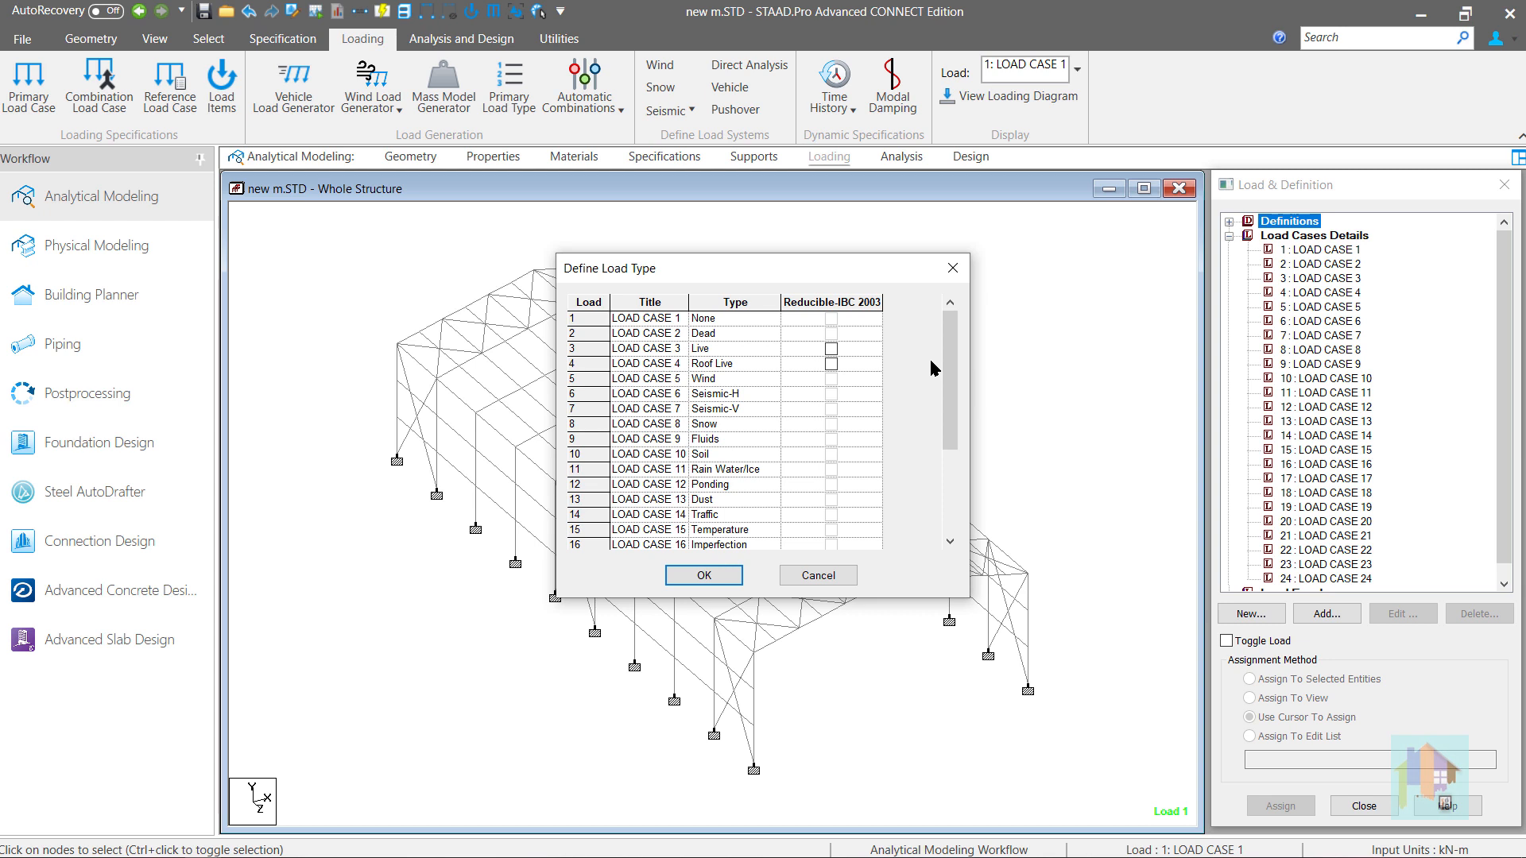
mouse_move(949, 368)
left_mouse_down()
mouse_move(940, 453)
mouse_move(945, 371)
left_mouse_up()
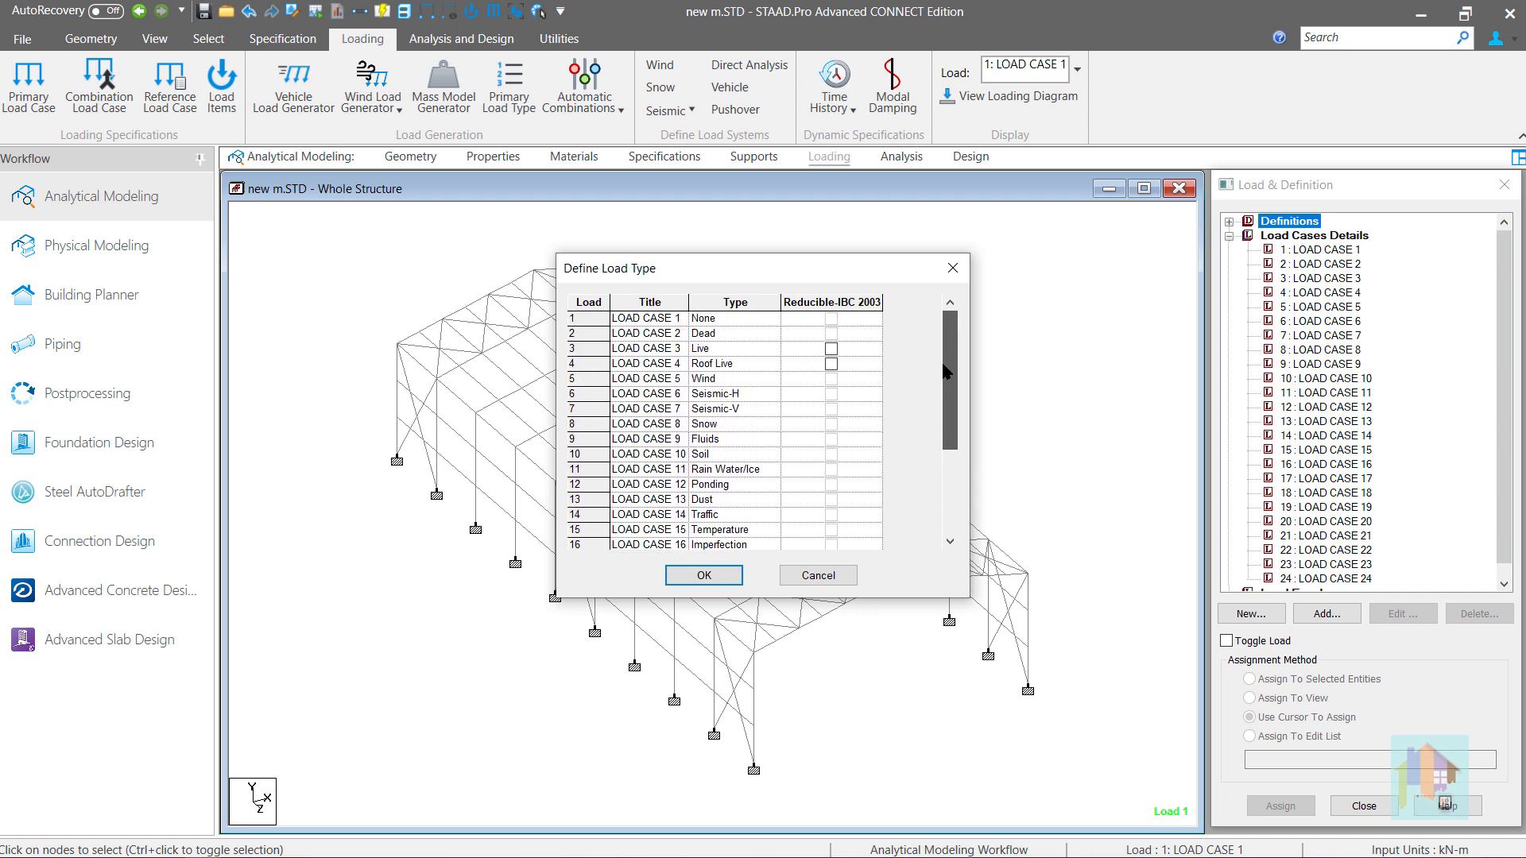
left_click(819, 576)
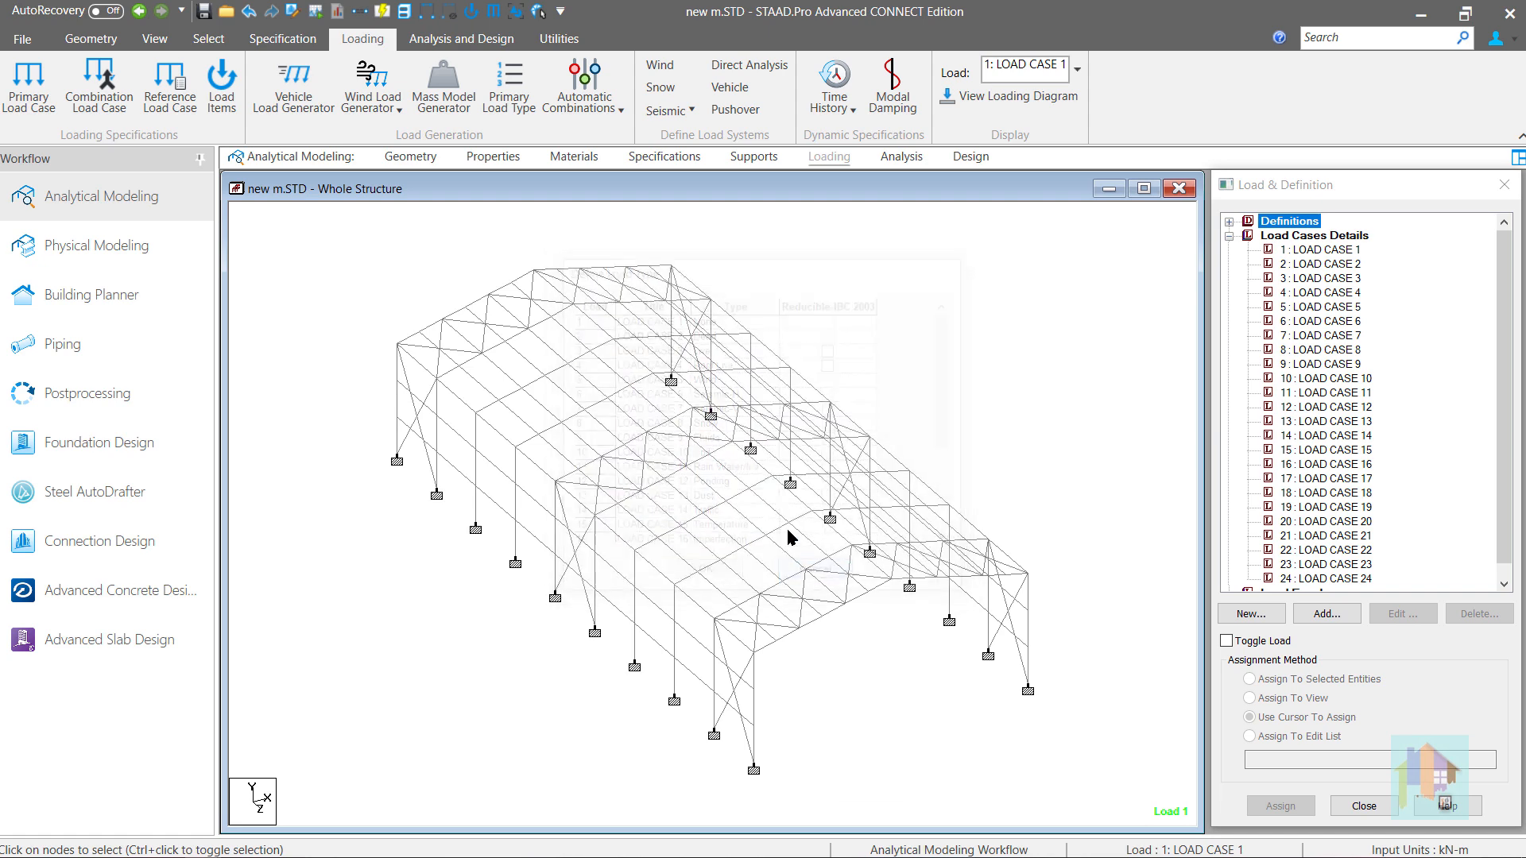
left_click(445, 101)
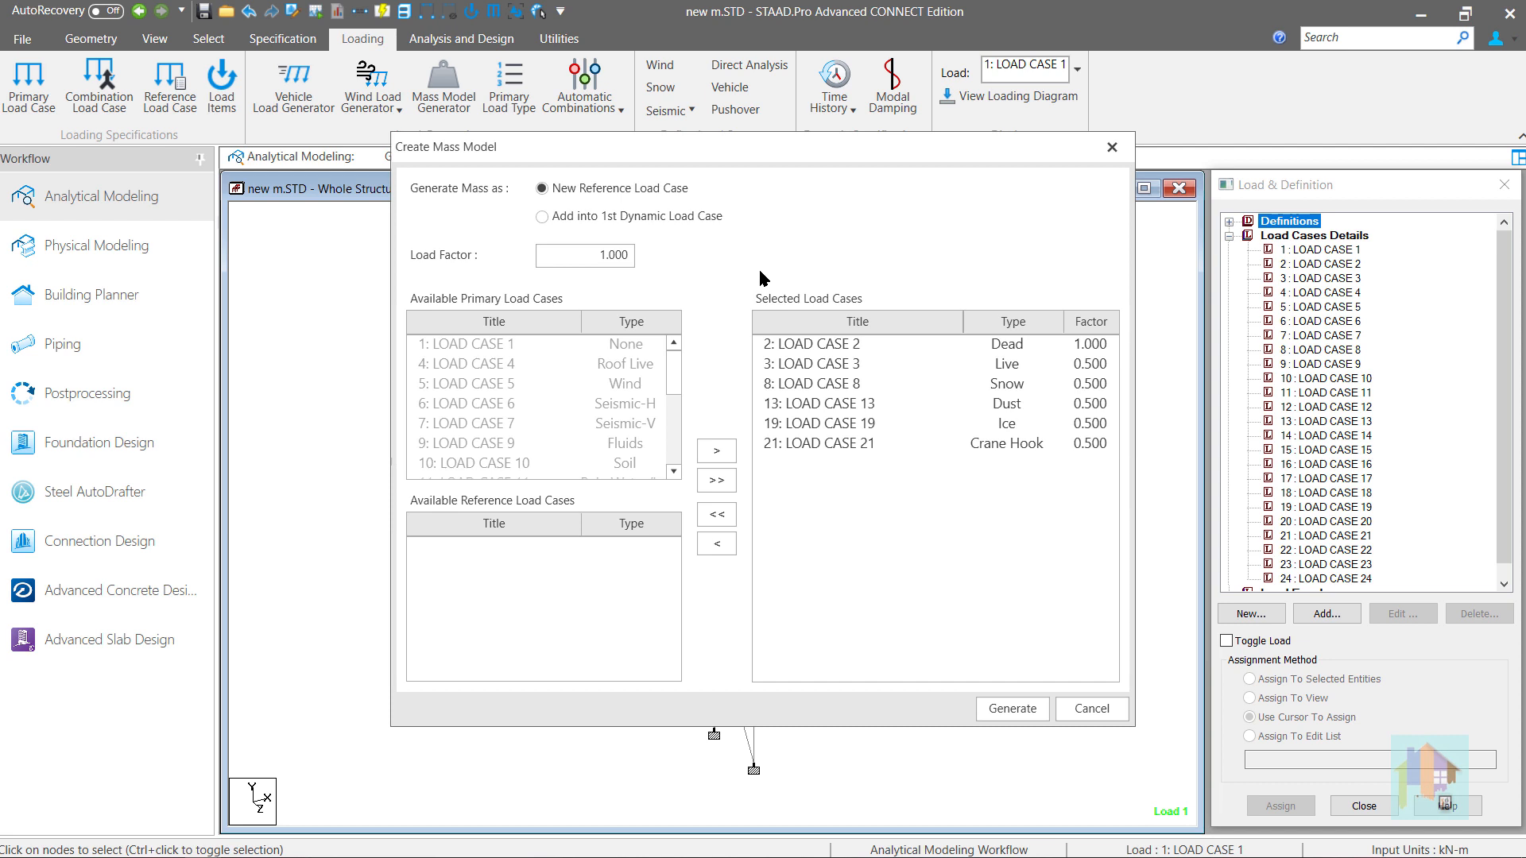
left_click_drag(679, 371, 686, 443)
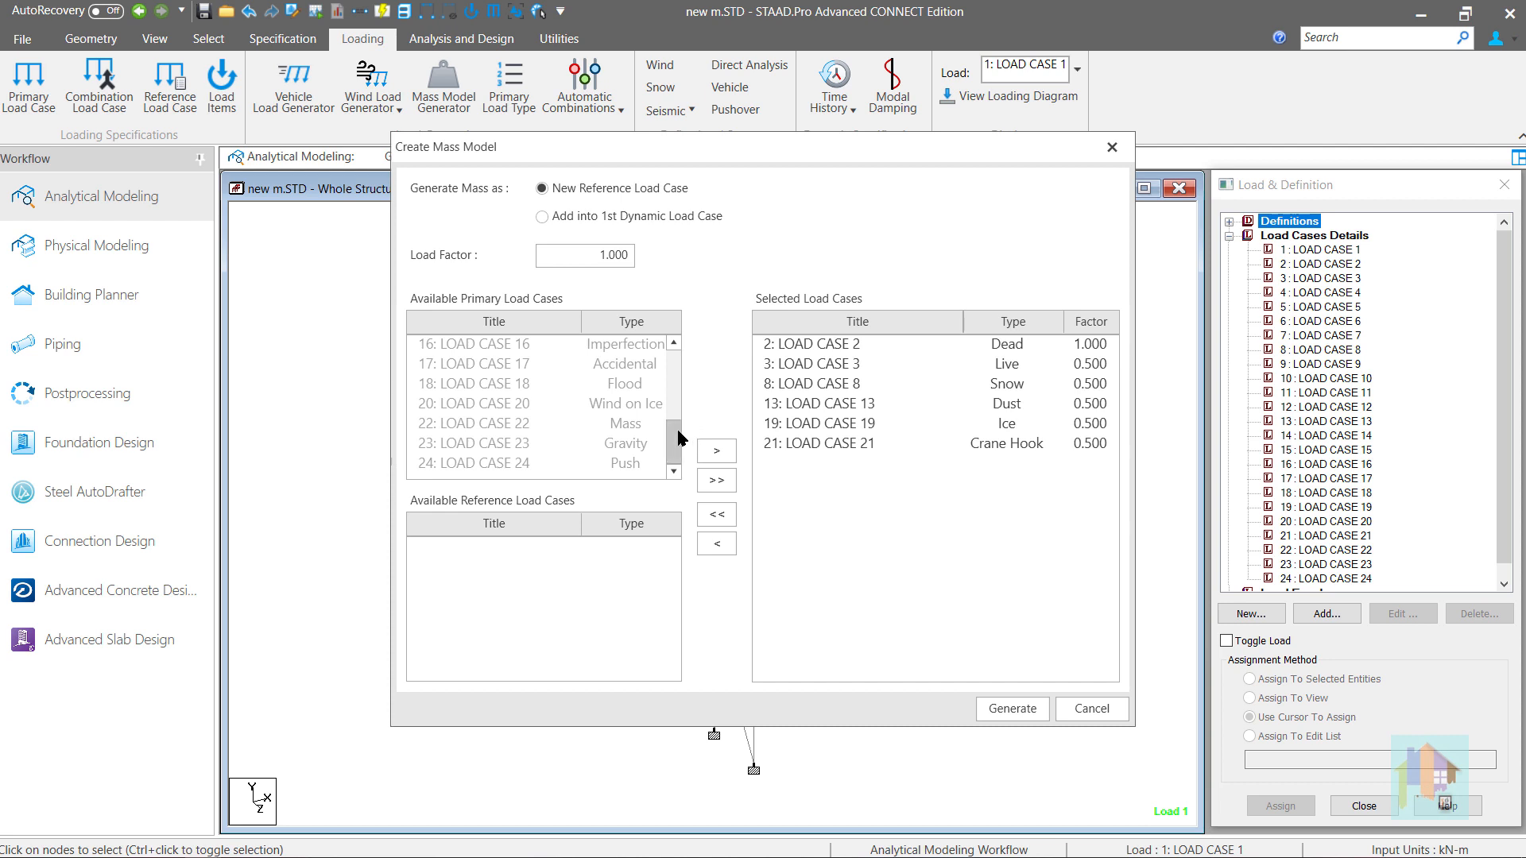
left_click_drag(683, 430, 676, 362)
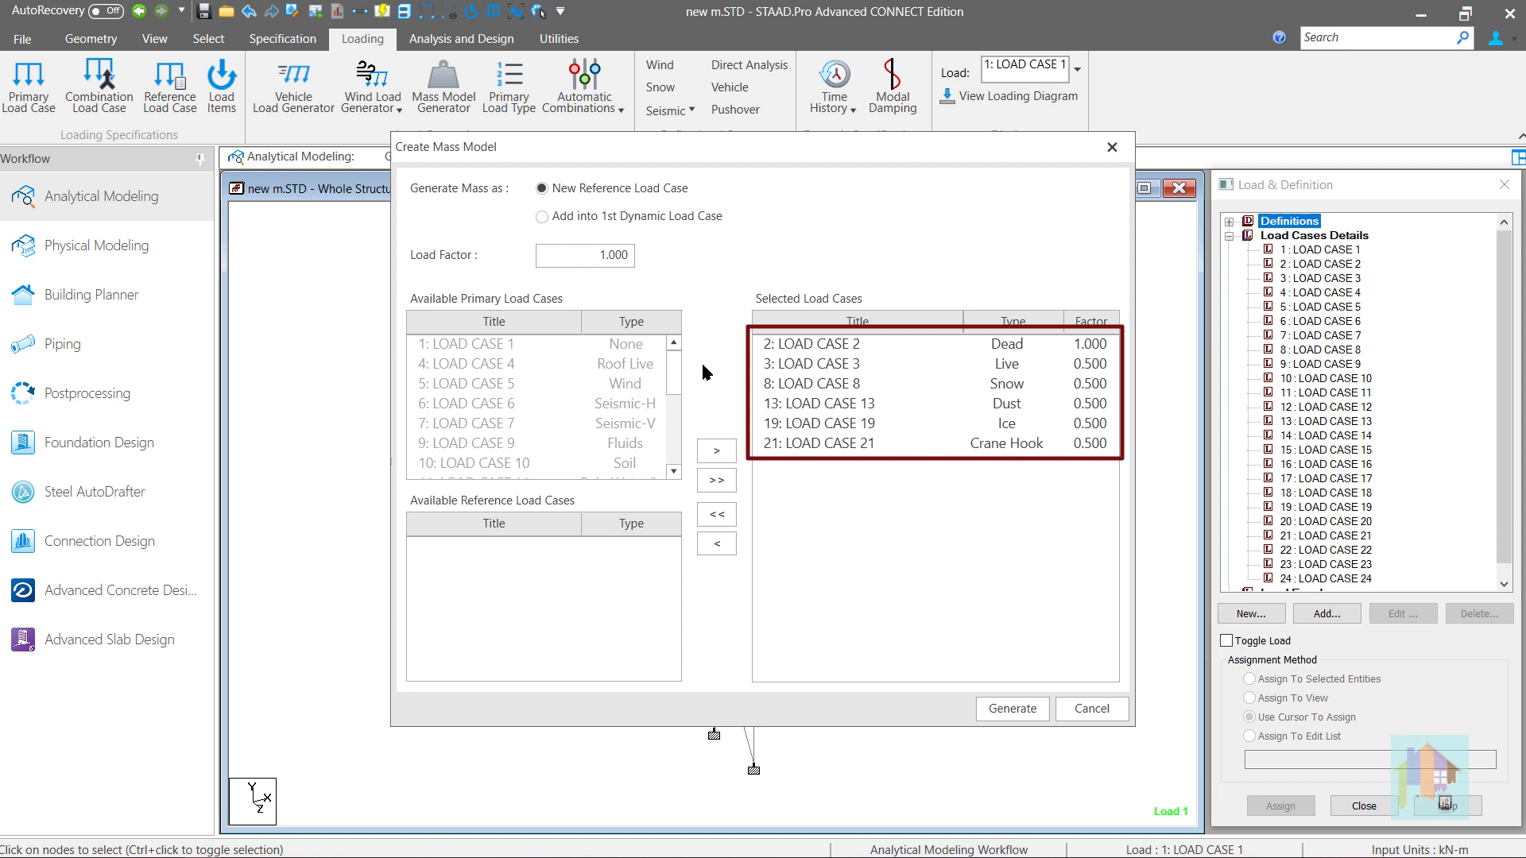
- Switch to STAAD.Pro Help and read the rules and table of load item types considered for mass model generation
key("alt+Tab")
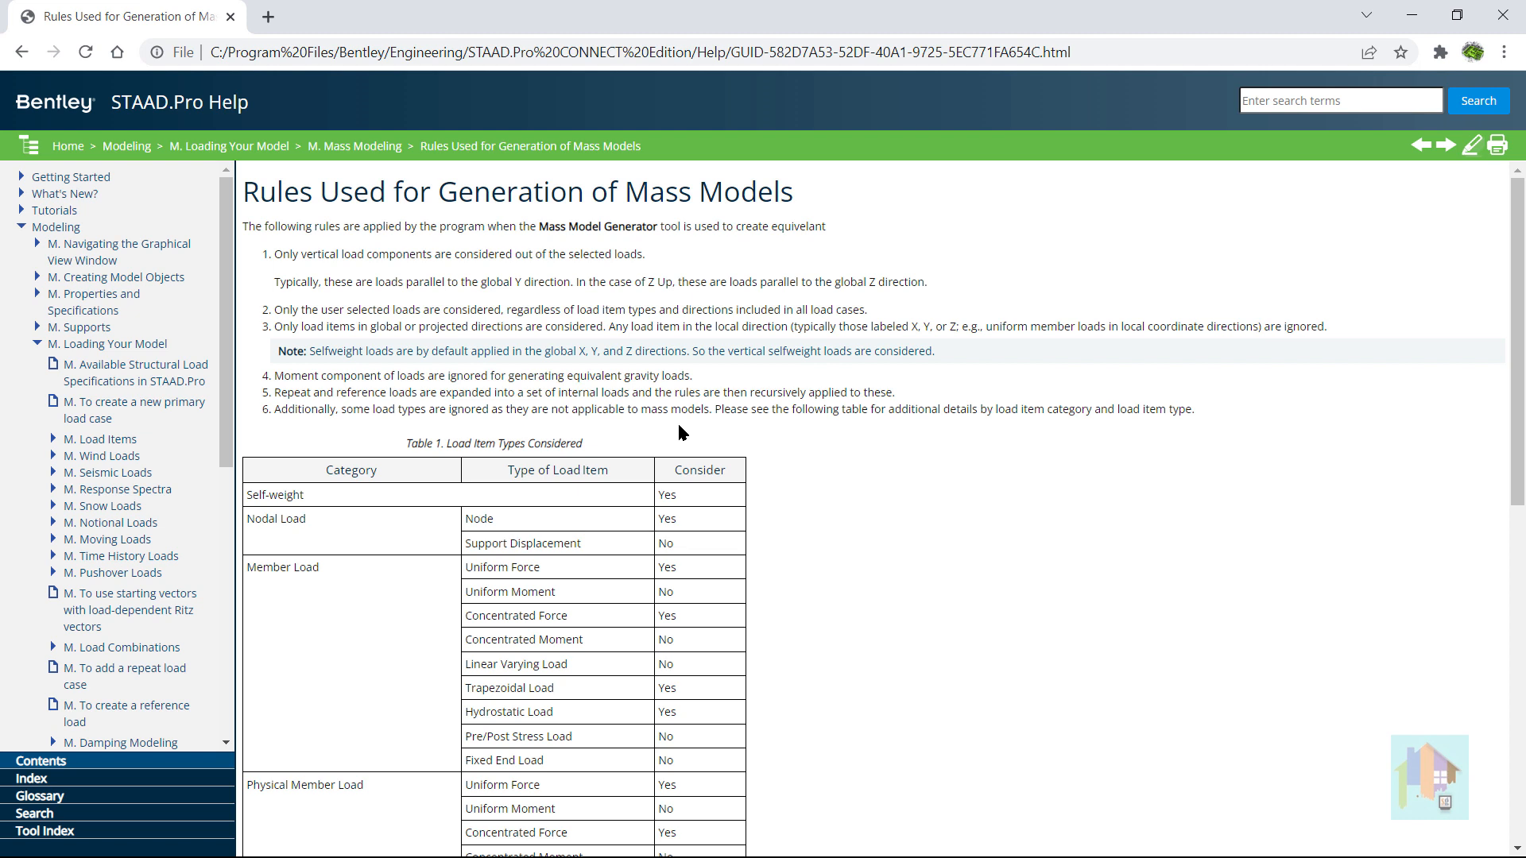
scroll(678, 433, "down", 2)
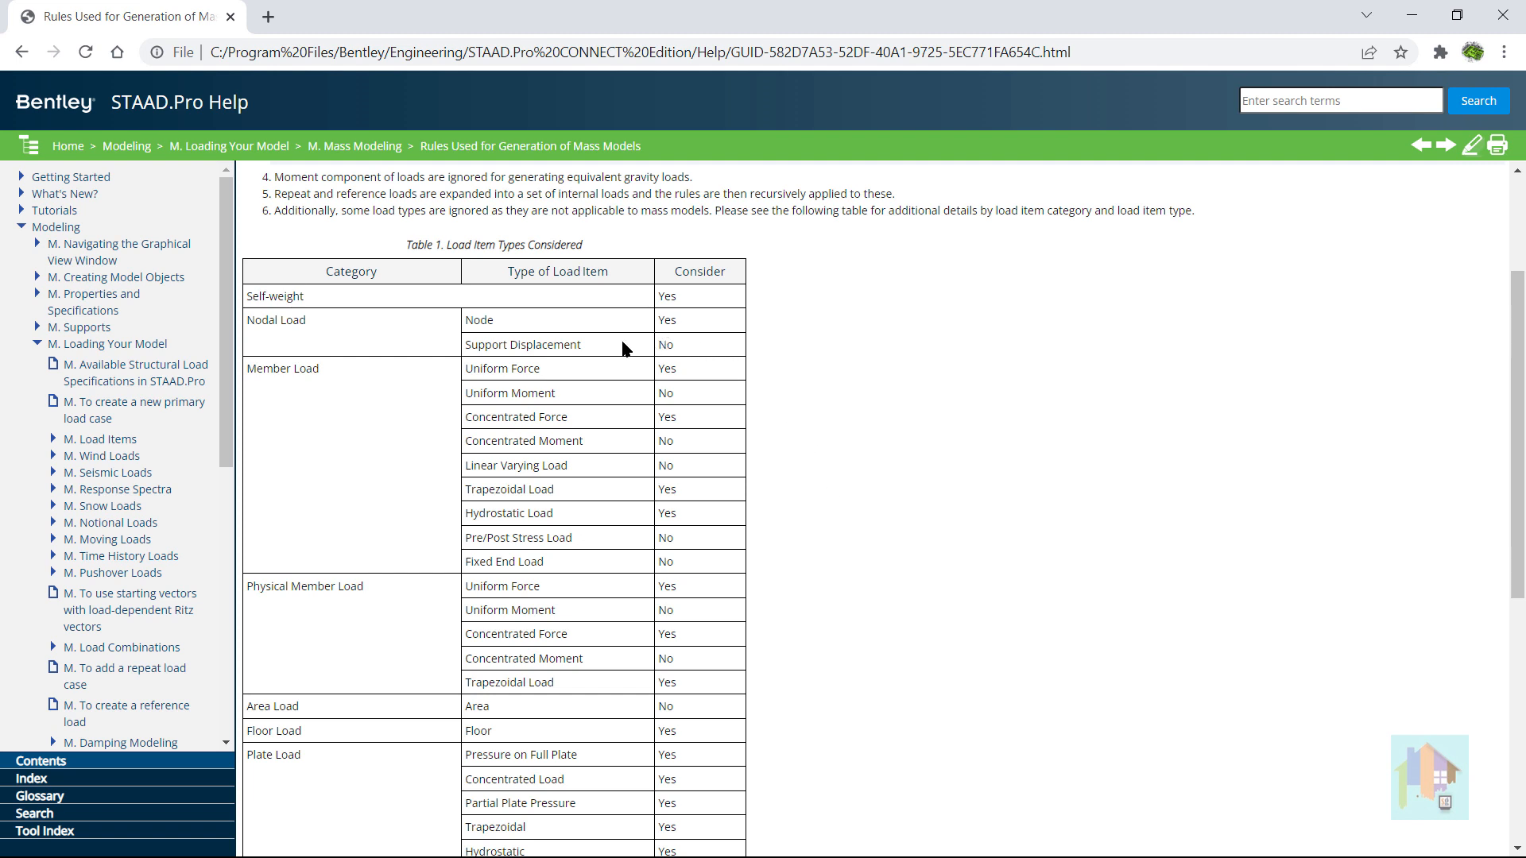
left_click_drag(625, 347, 460, 350)
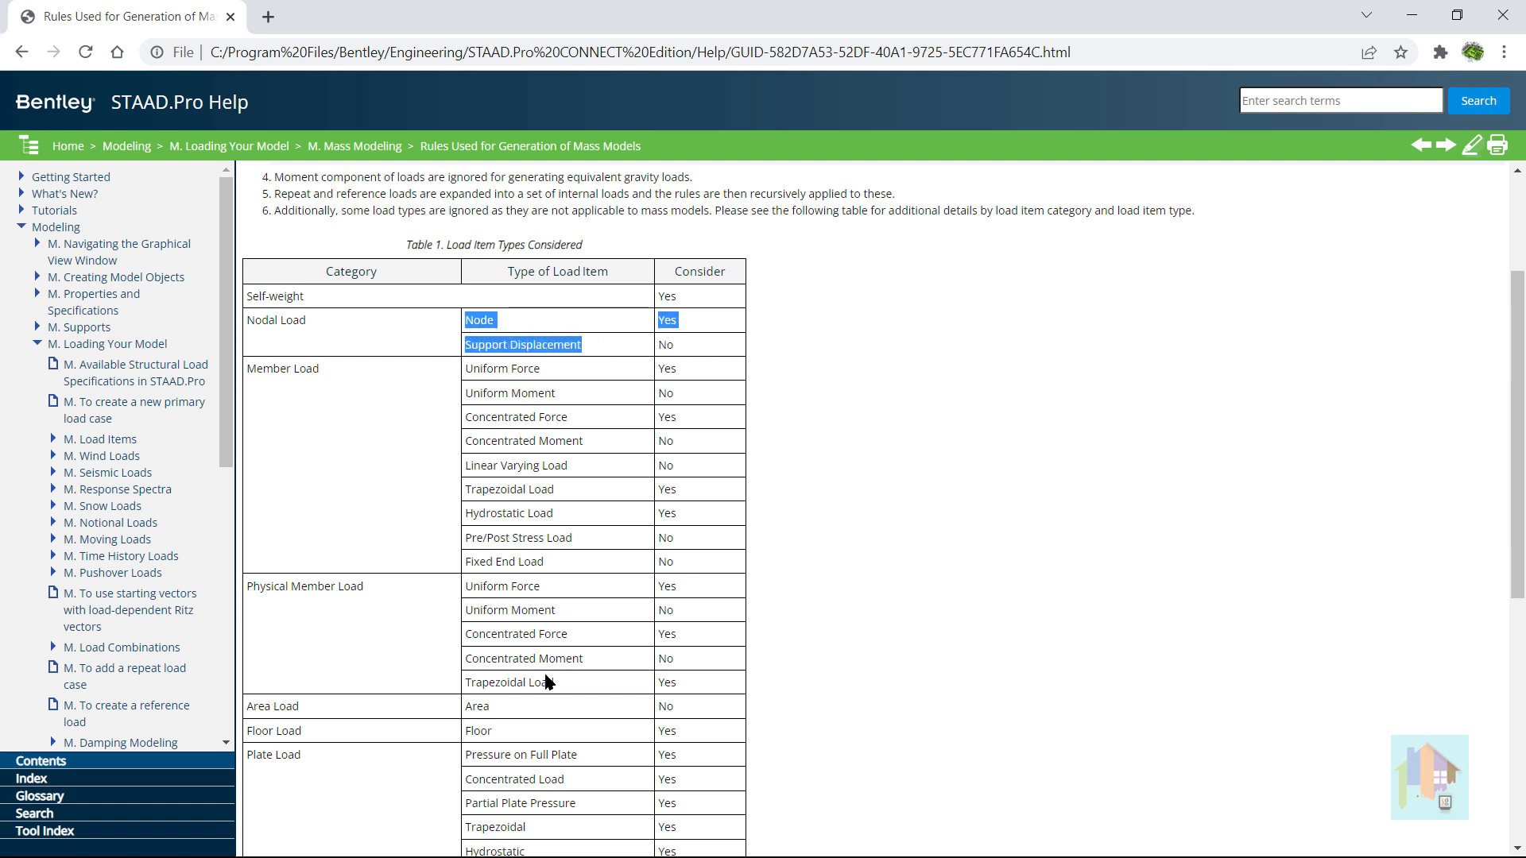
mouse_move(461, 707)
left_mouse_down()
mouse_move(531, 713)
mouse_move(464, 727)
left_mouse_up()
scroll(531, 712, "down", 2)
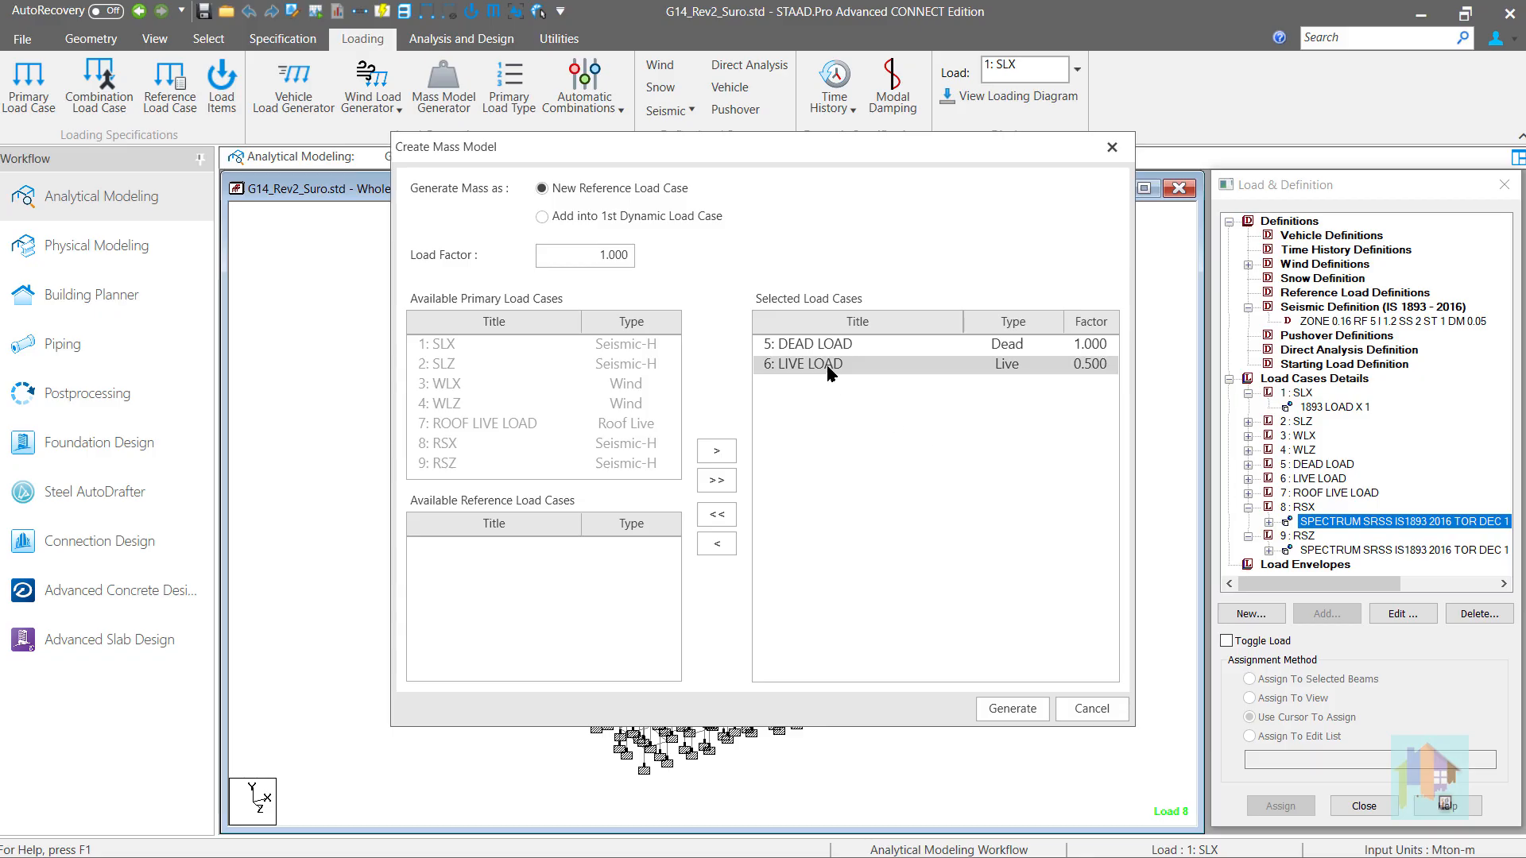
- Remove LIVE LOAD from the selected load cases of the G14_Rev2_Suro.std mass model and add it again with a load factor of 0.25
double_click(827, 366)
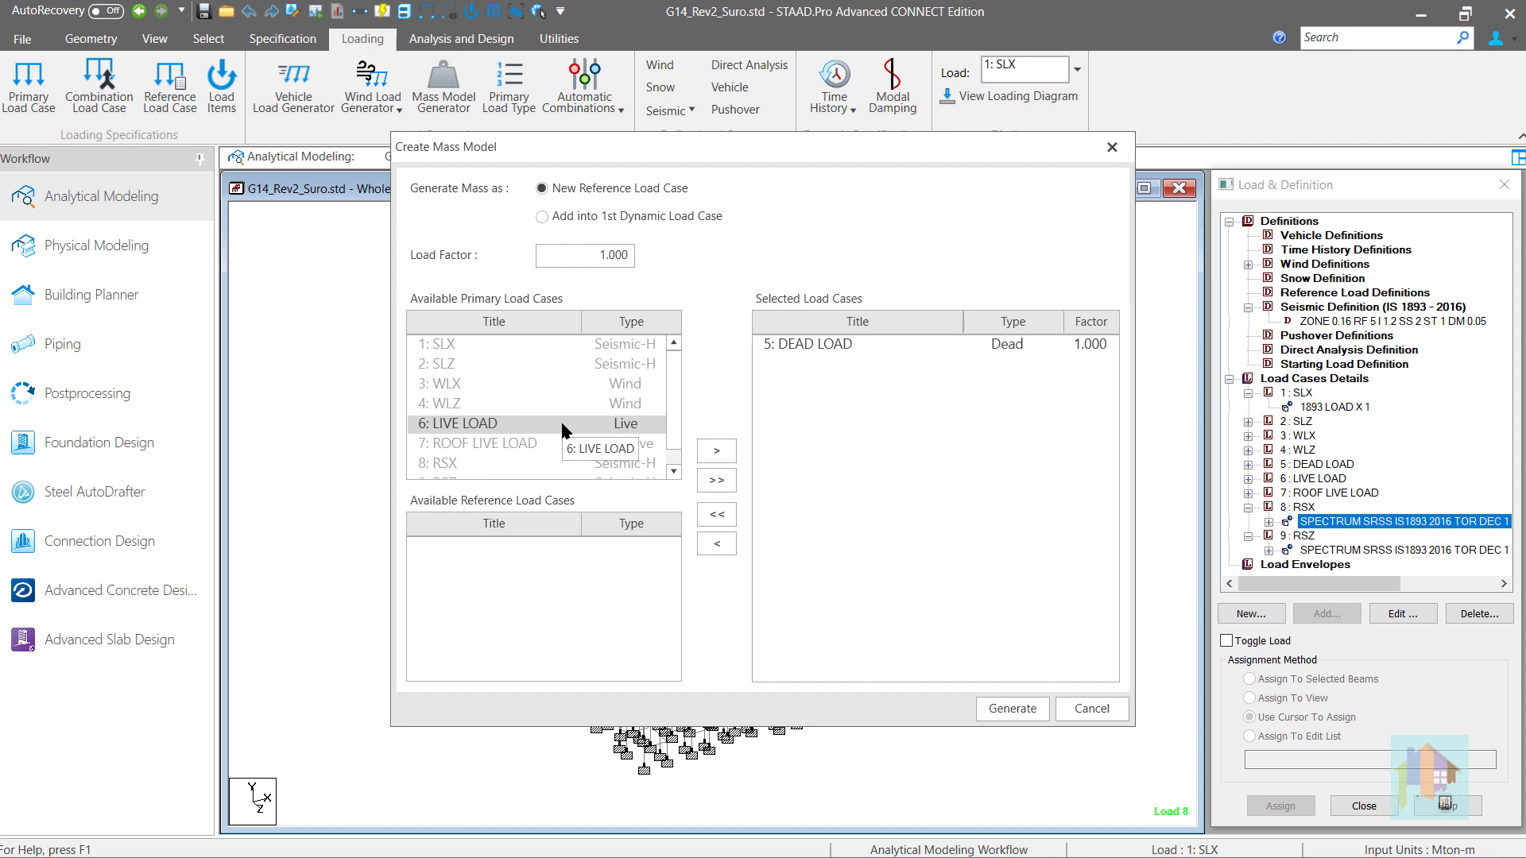
left_click_drag(548, 256, 676, 252)
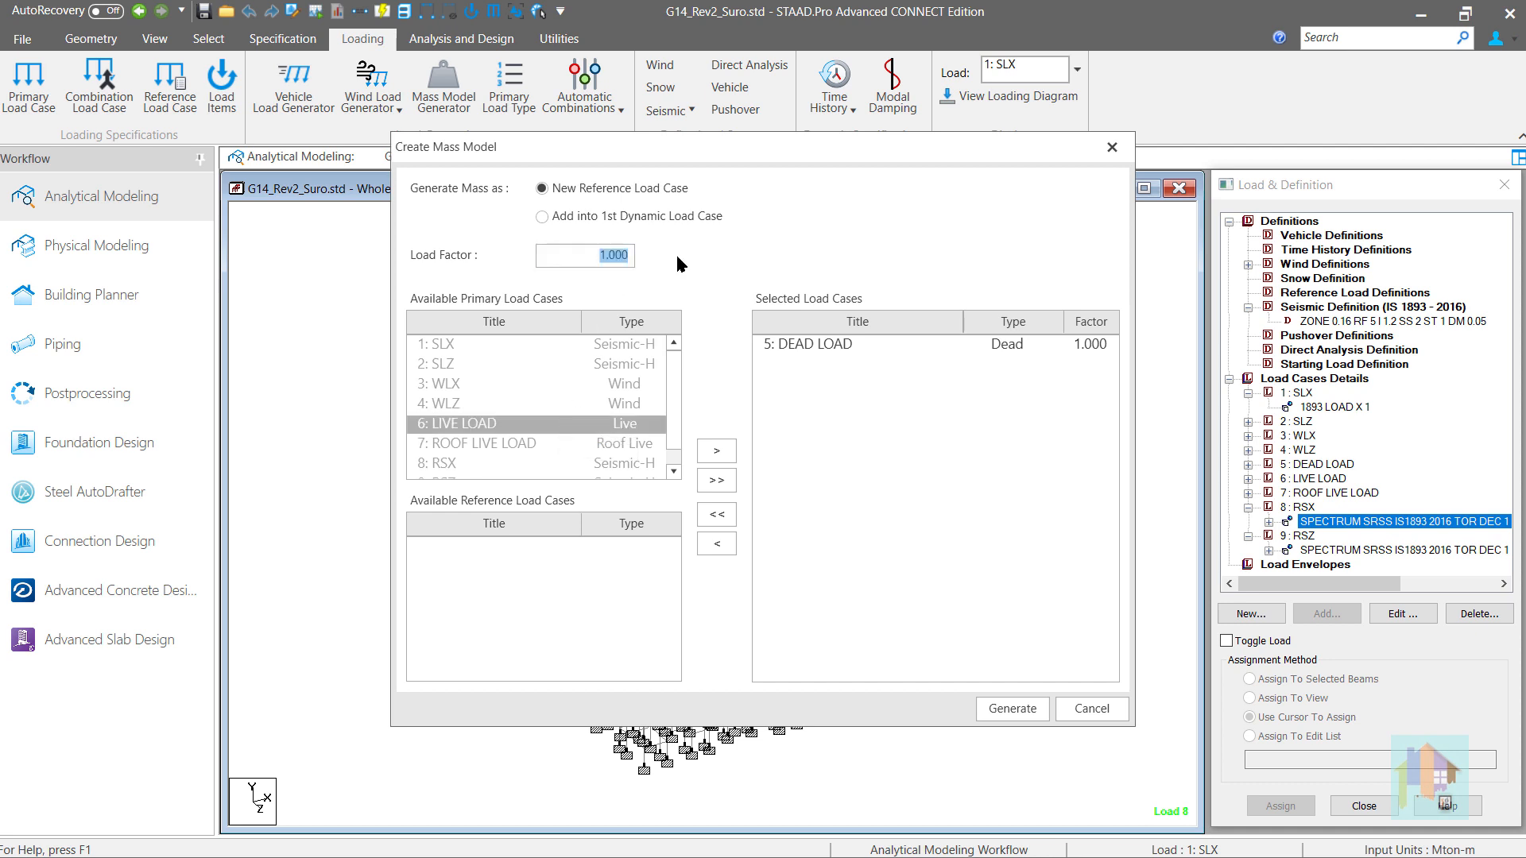
type("0.25")
left_click(716, 450)
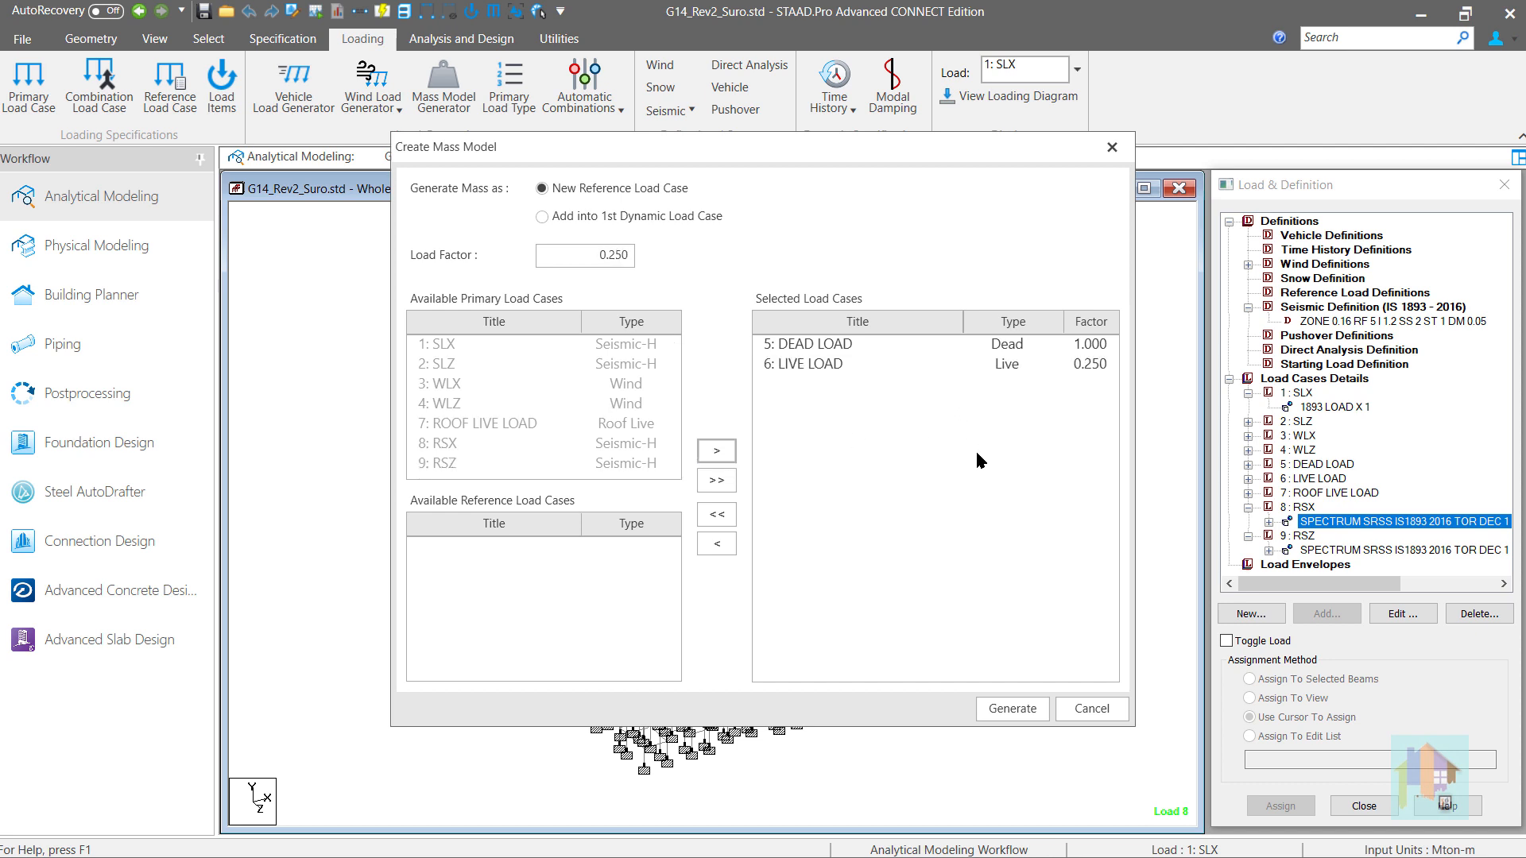
- Generate the mass model from the selected load cases and review the loads under the new R1 reference load
left_click(1007, 711)
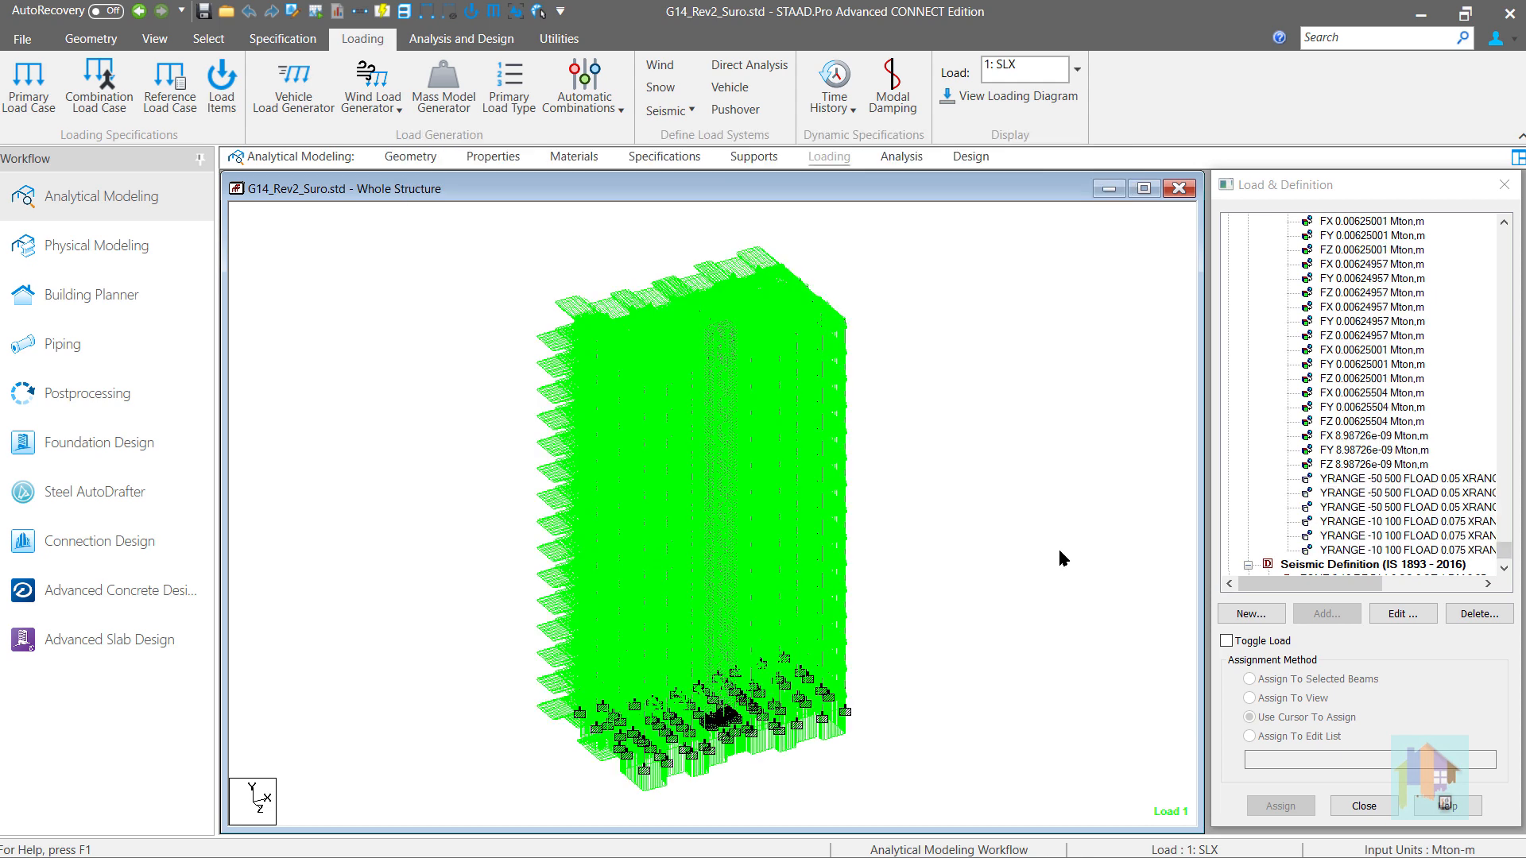
left_click_drag(1503, 553, 1519, 232)
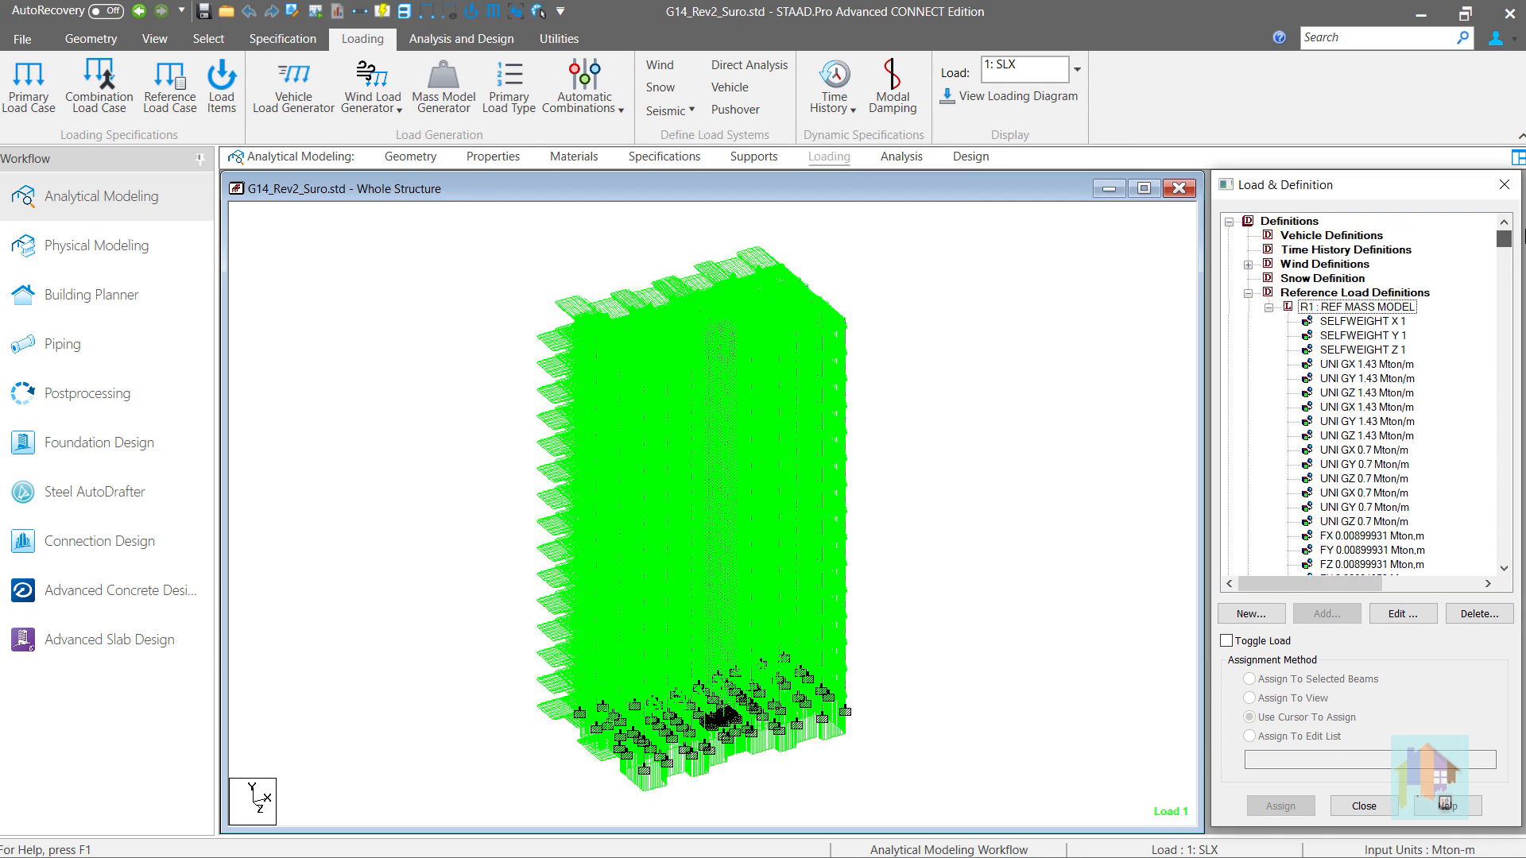
left_click(1338, 309)
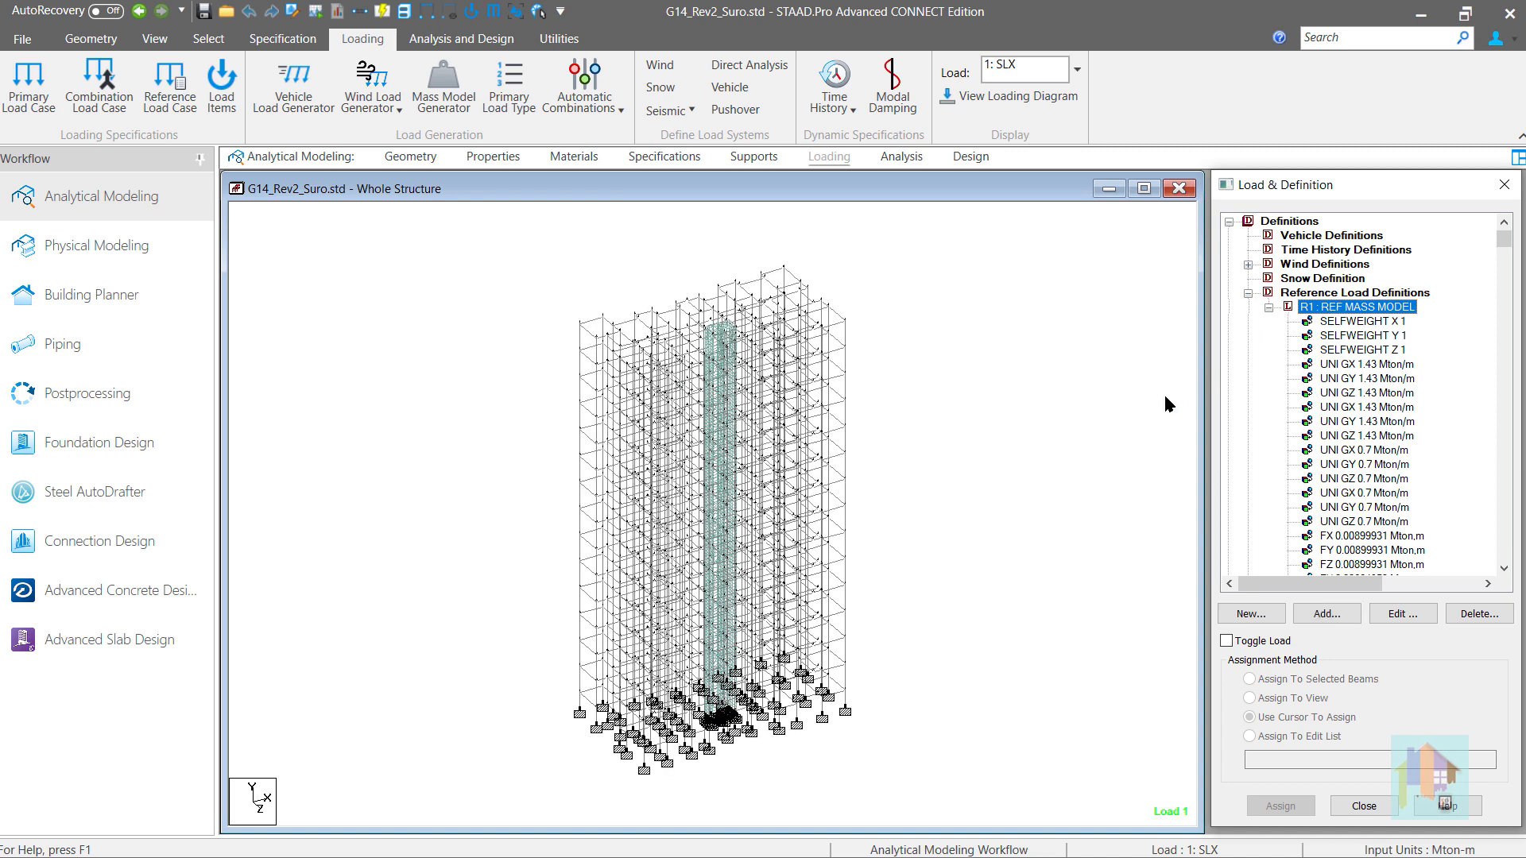